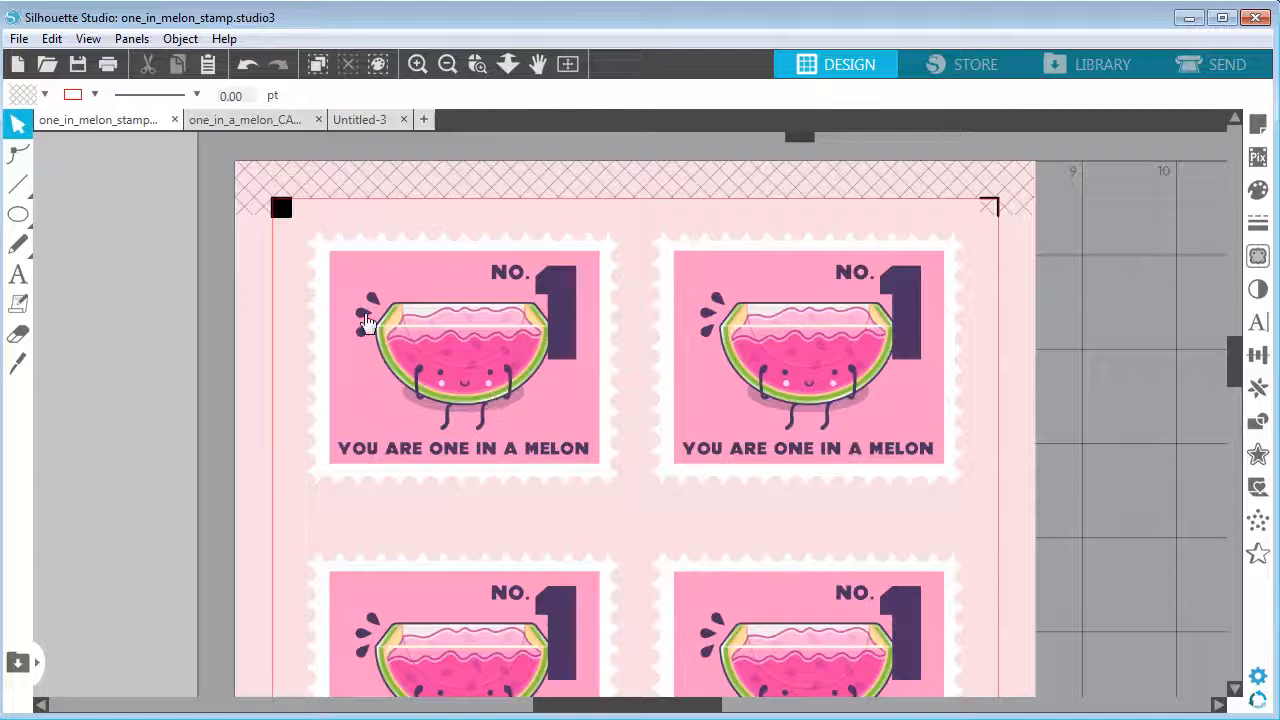
# Examine the One in a Melon sticker sheet design, zooming and panning across it
pyautogui.click(243, 120)
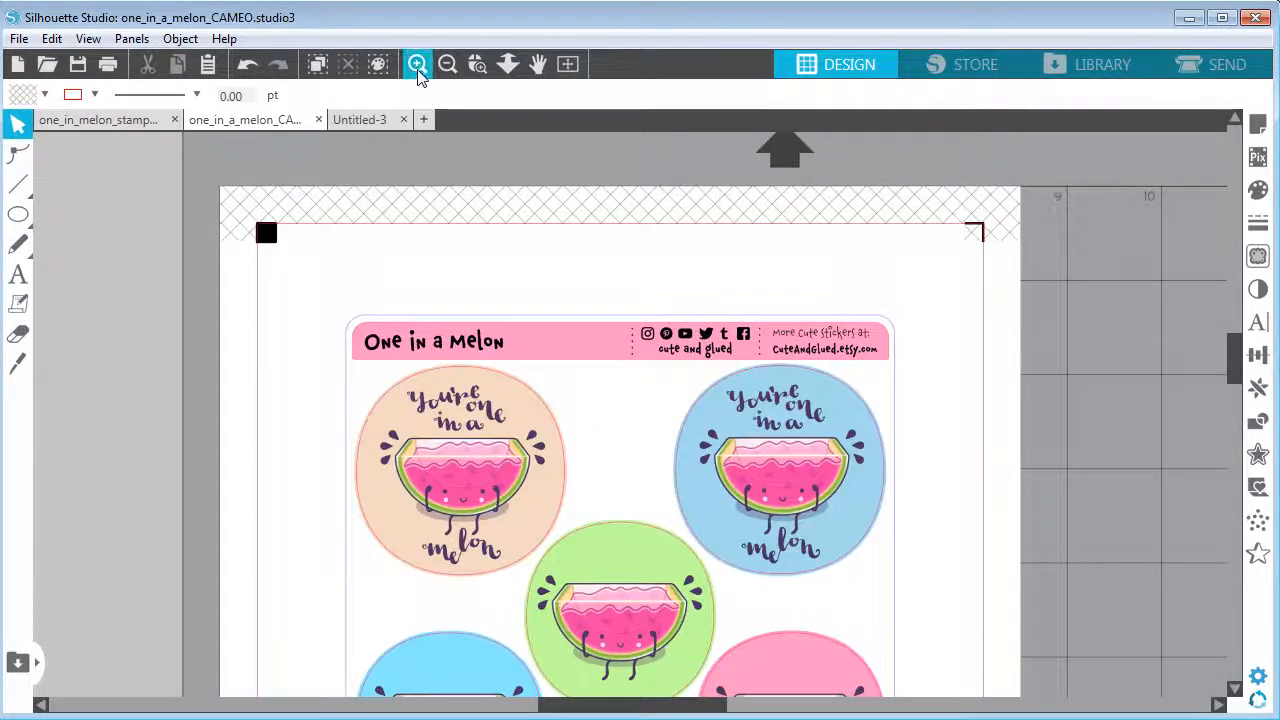
pyautogui.click(418, 64)
pyautogui.click(538, 64)
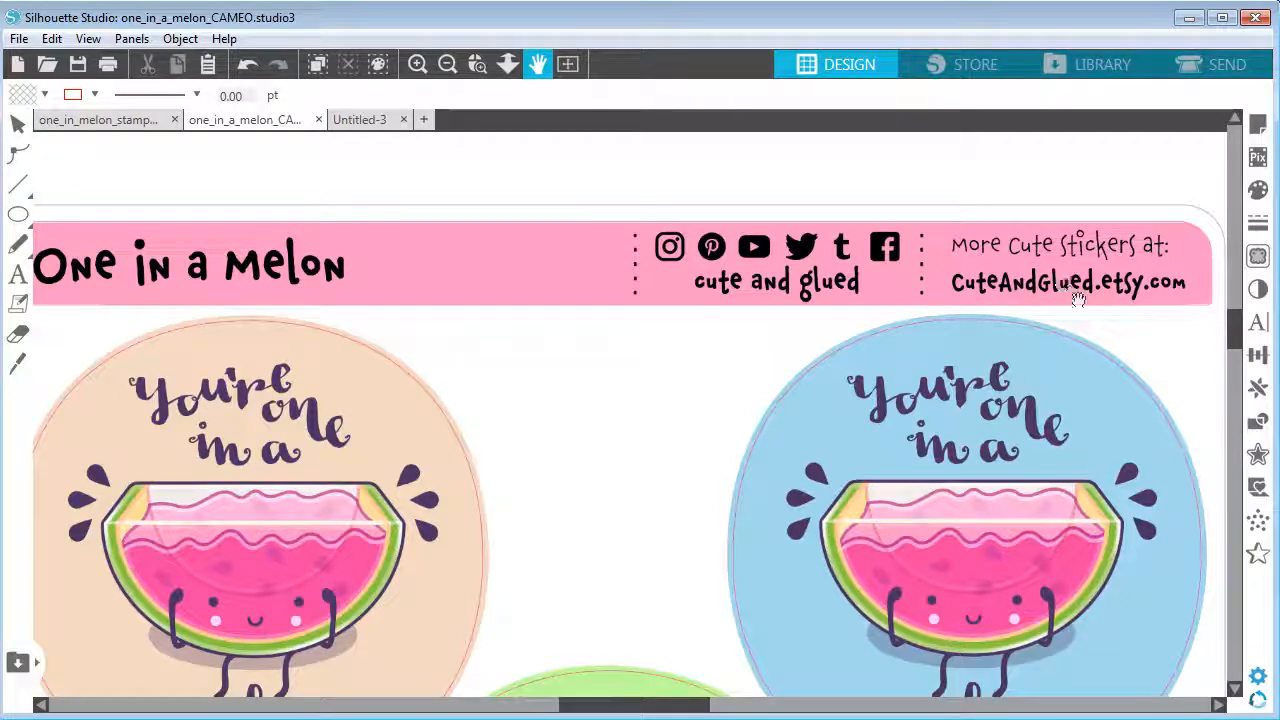
pyautogui.click(449, 67)
pyautogui.click(538, 64)
pyautogui.moveTo(906, 594); pyautogui.dragTo(937, 411)
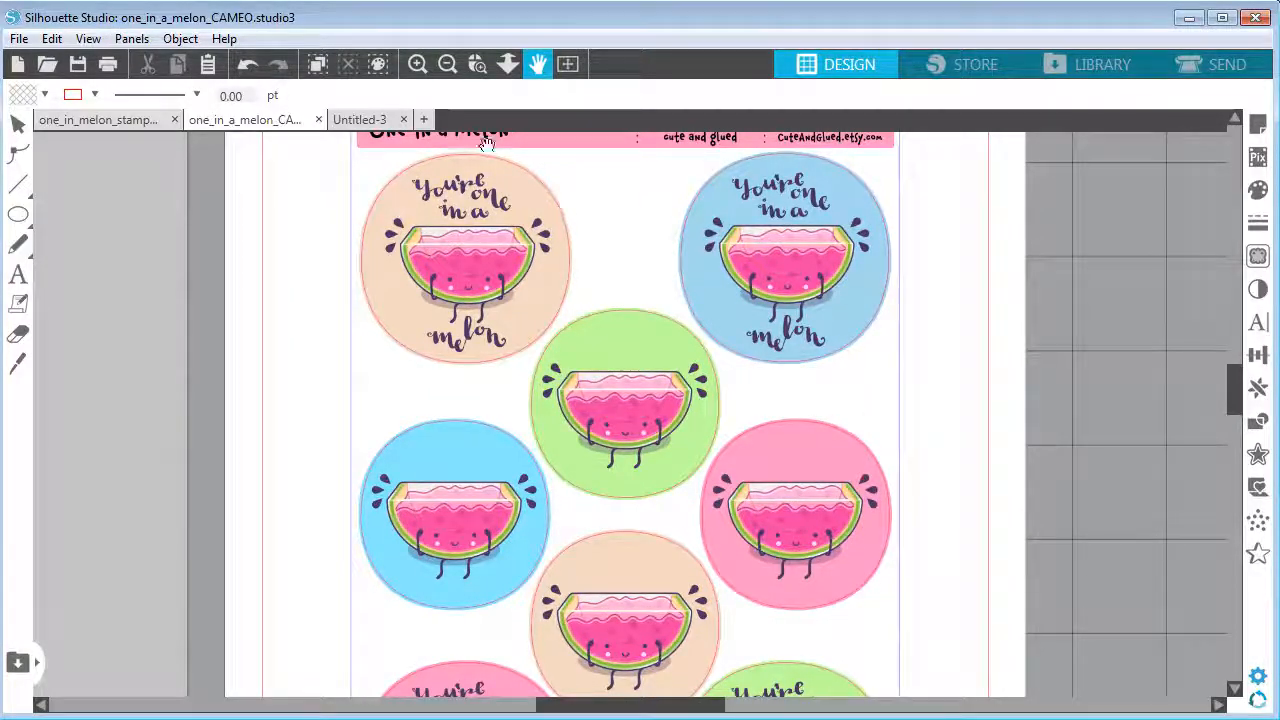
pyautogui.click(447, 68)
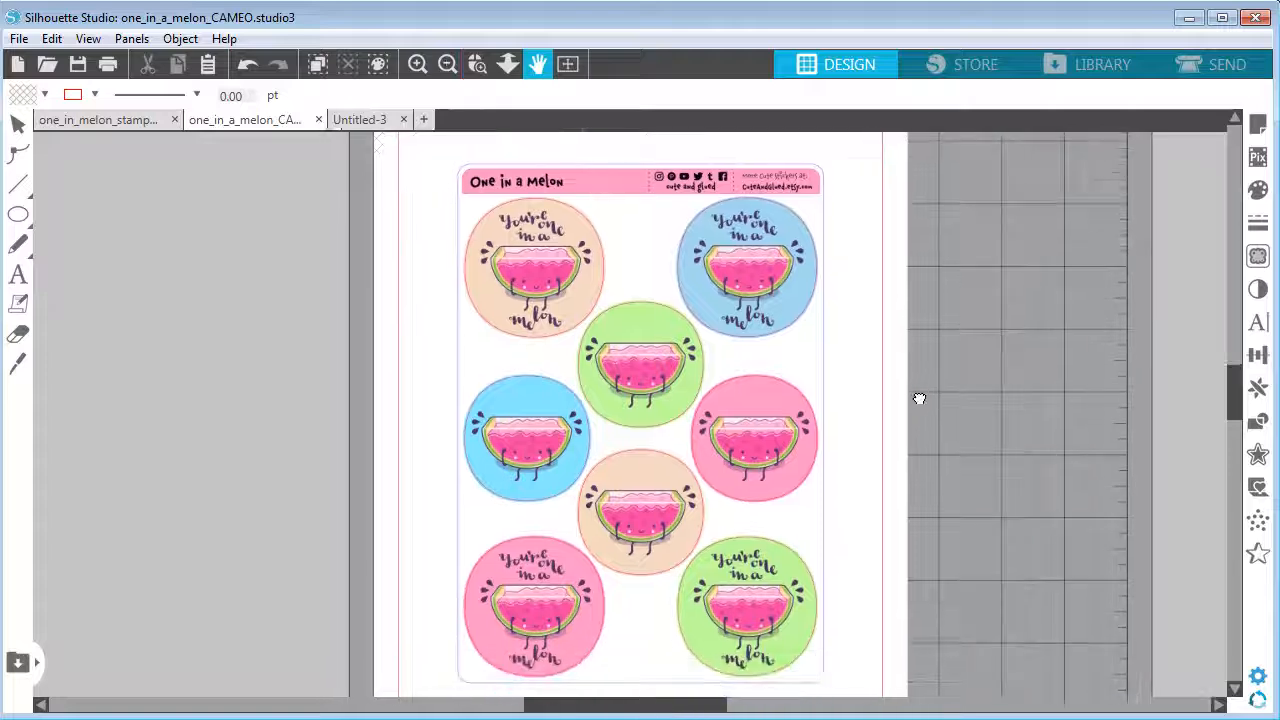
pyautogui.click(18, 123)
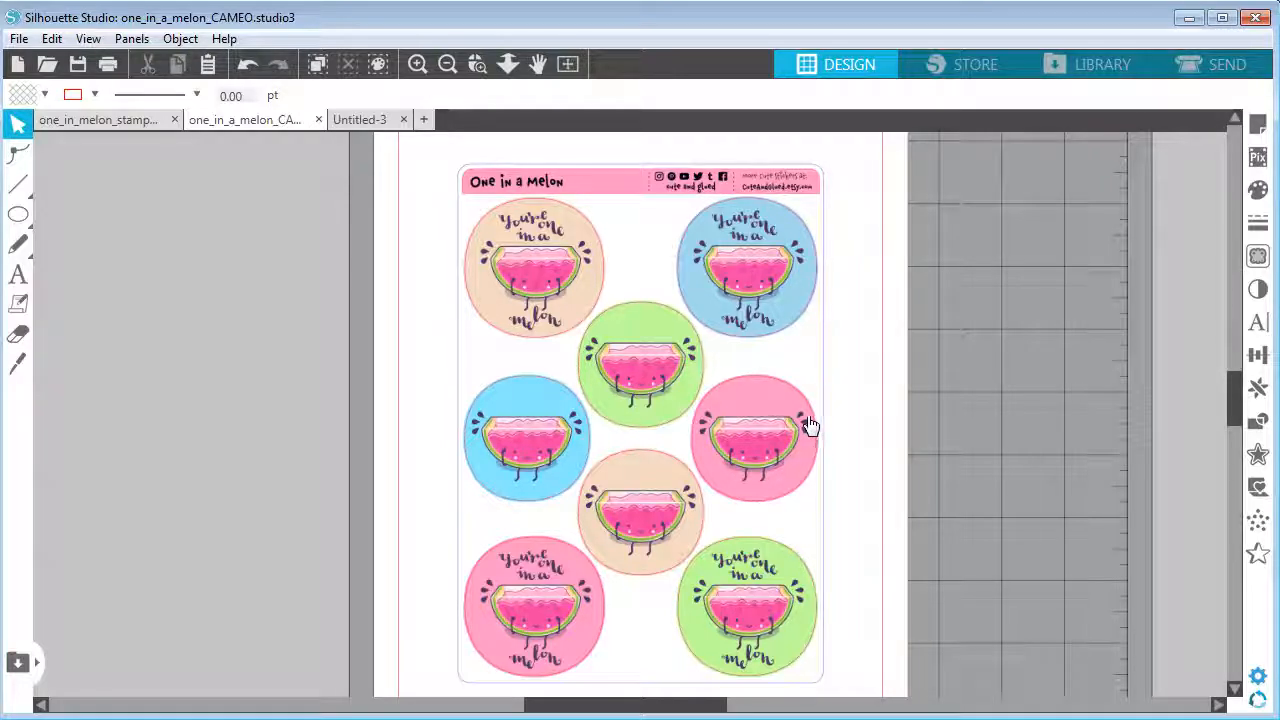
# Switch to the stamp design and open the About dialog to check the software version
pyautogui.click(118, 121)
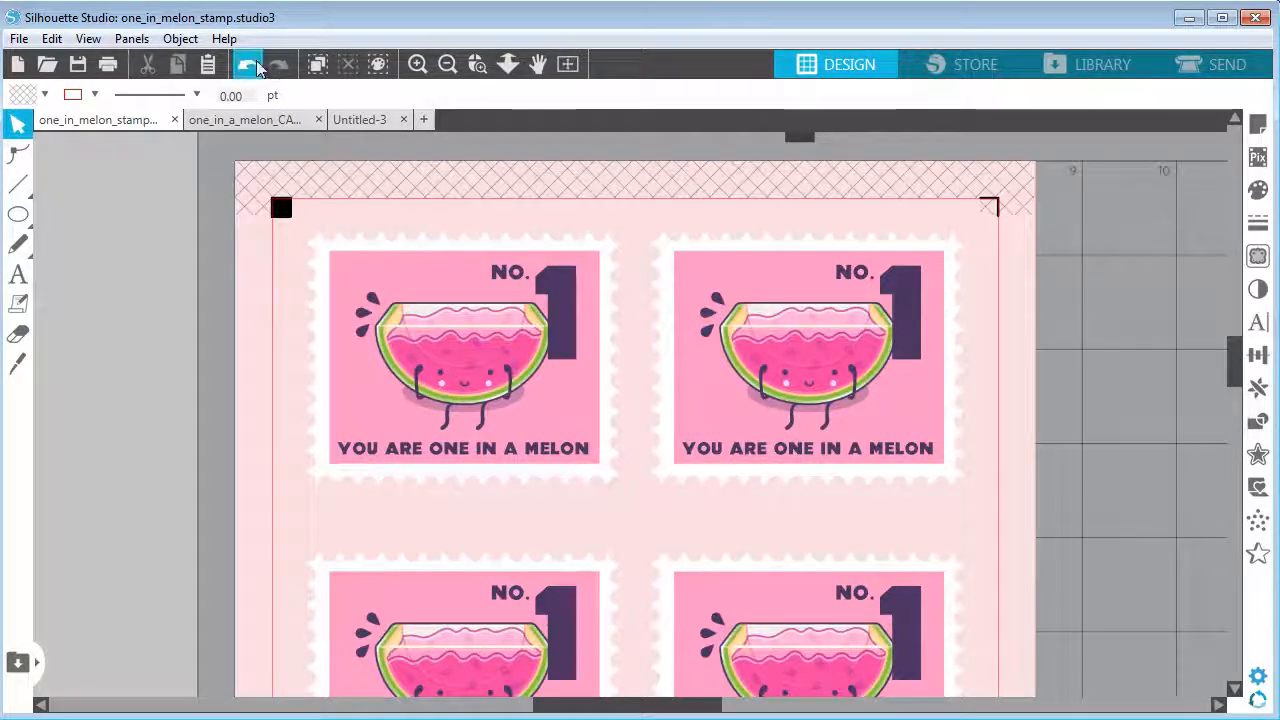
pyautogui.click(226, 41)
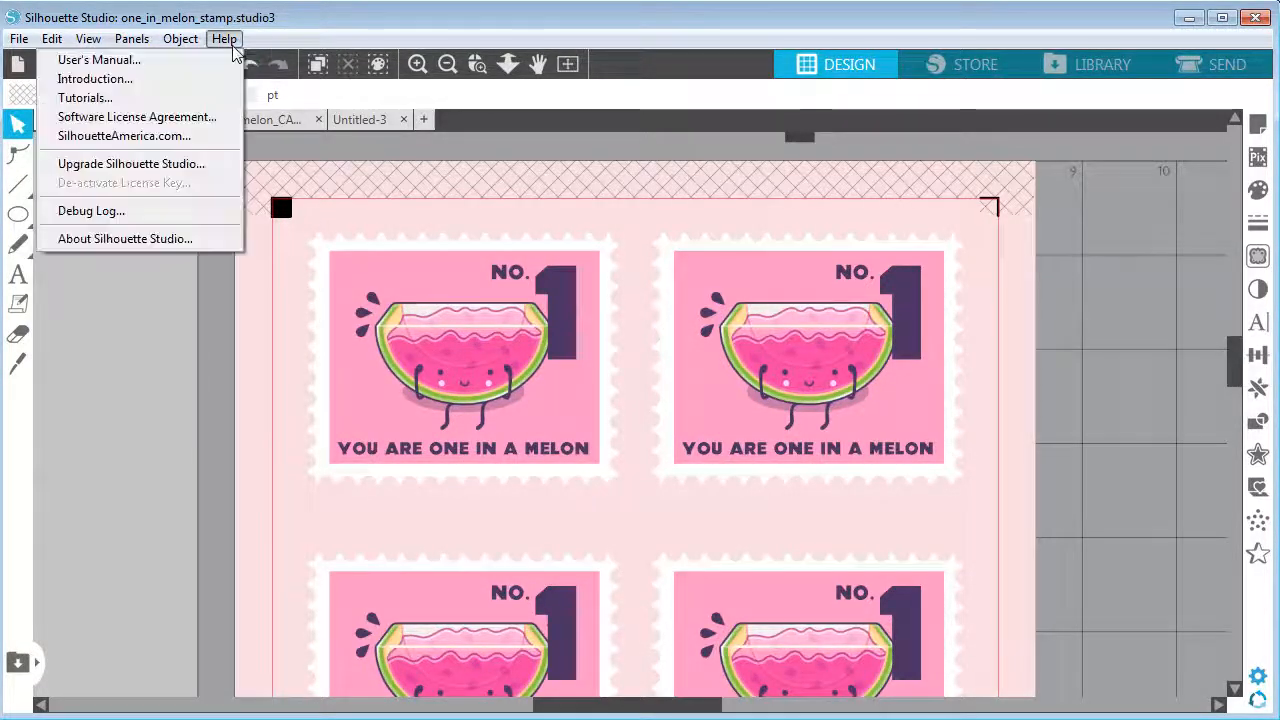
pyautogui.click(203, 240)
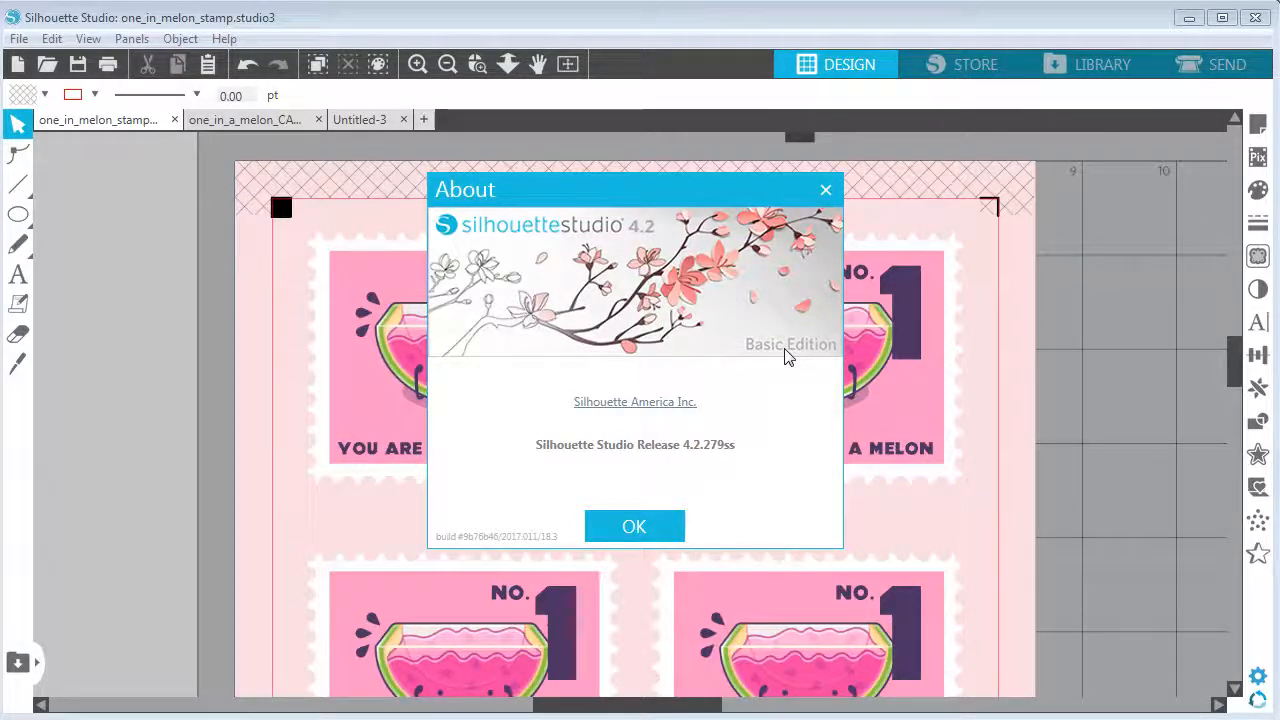
pyautogui.click(633, 526)
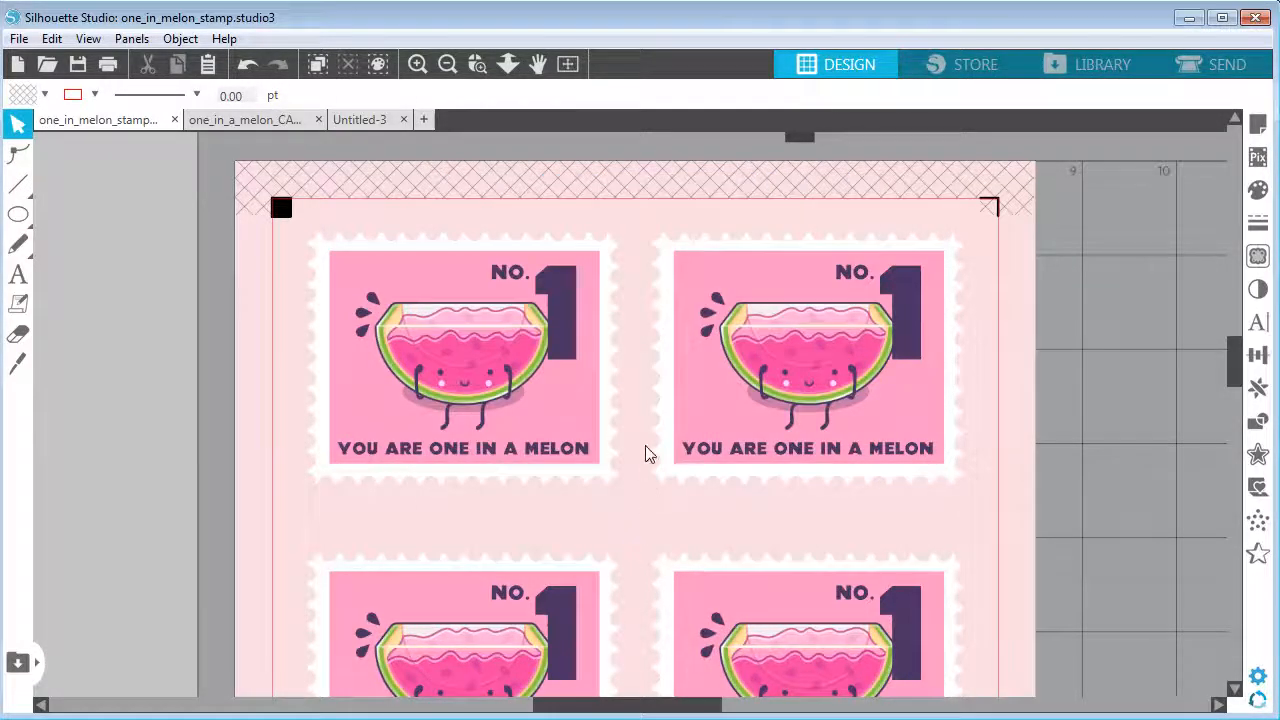
# In the untitled document, show the page grid and set its spacing to 0.10 mm
pyautogui.click(346, 122)
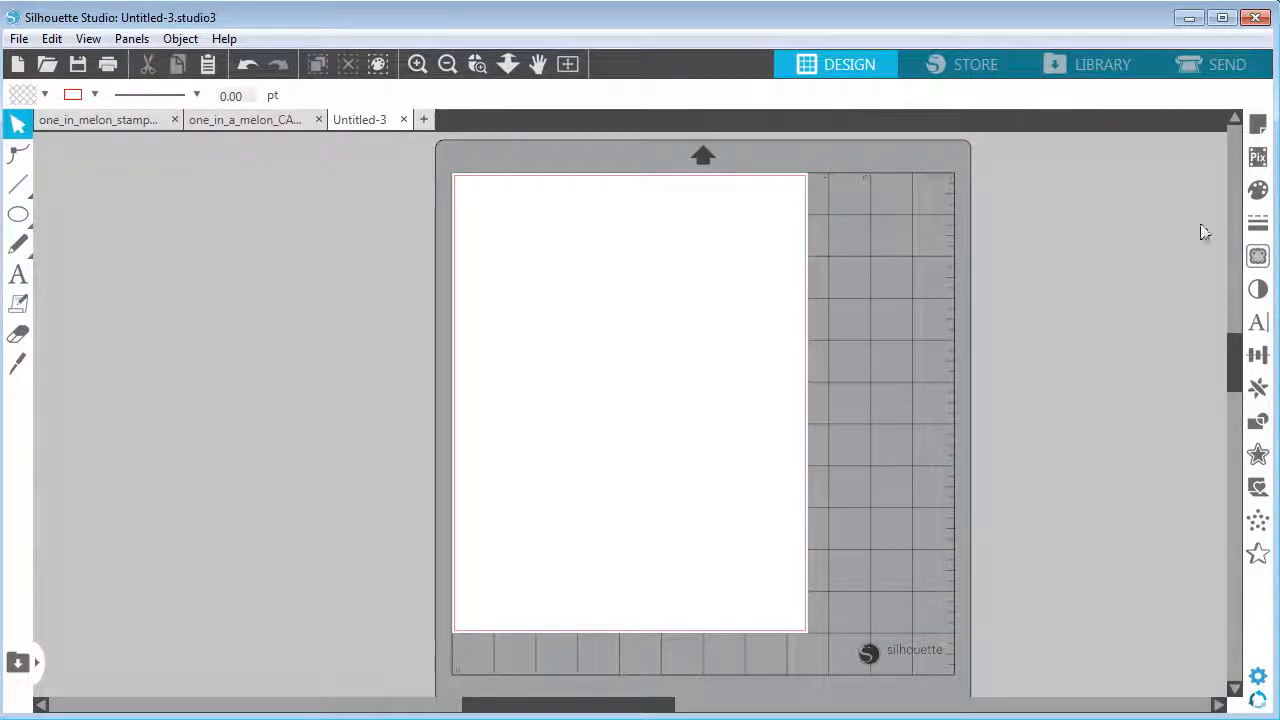
pyautogui.click(1259, 126)
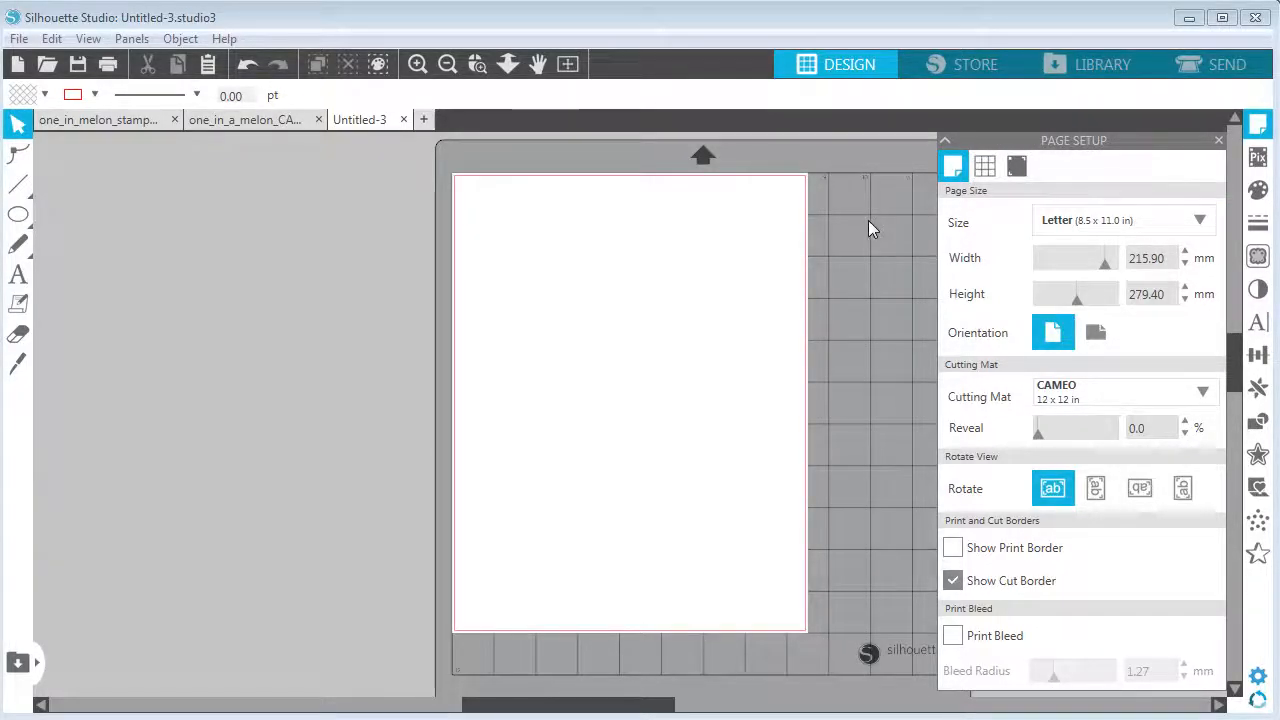
pyautogui.click(985, 168)
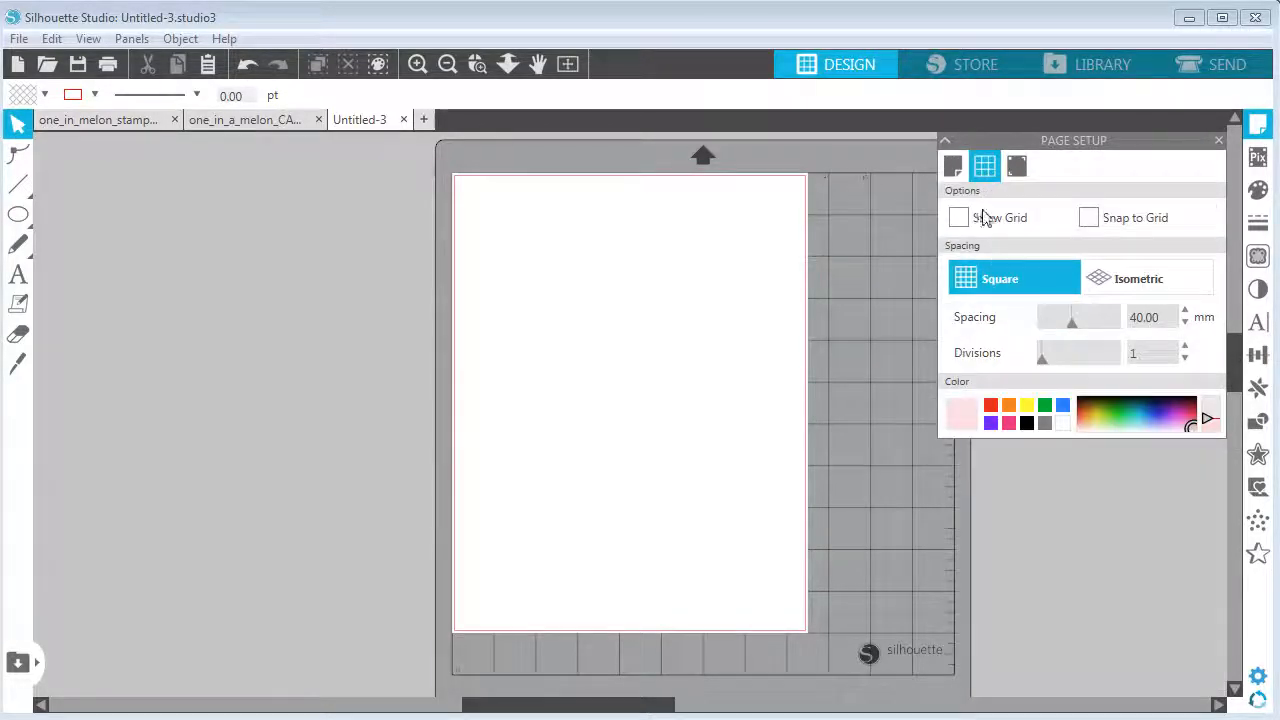
pyautogui.click(959, 218)
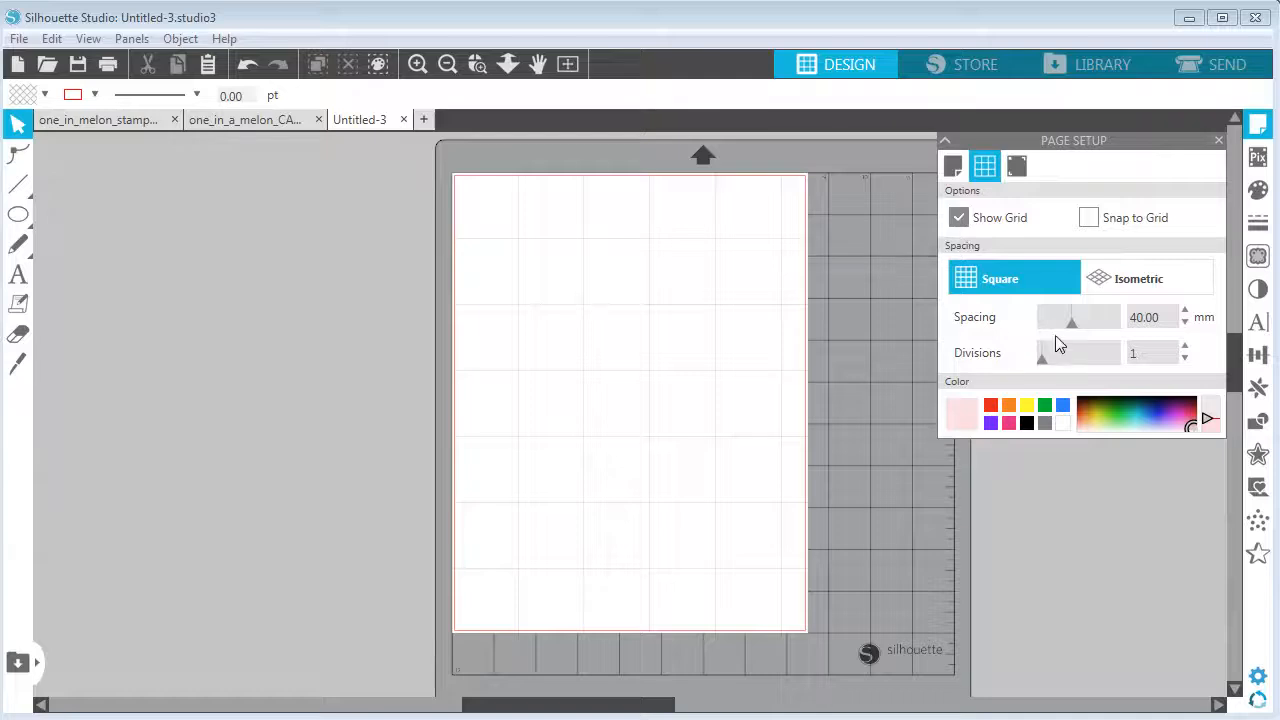
pyautogui.moveTo(1073, 323); pyautogui.dragTo(1040, 324)
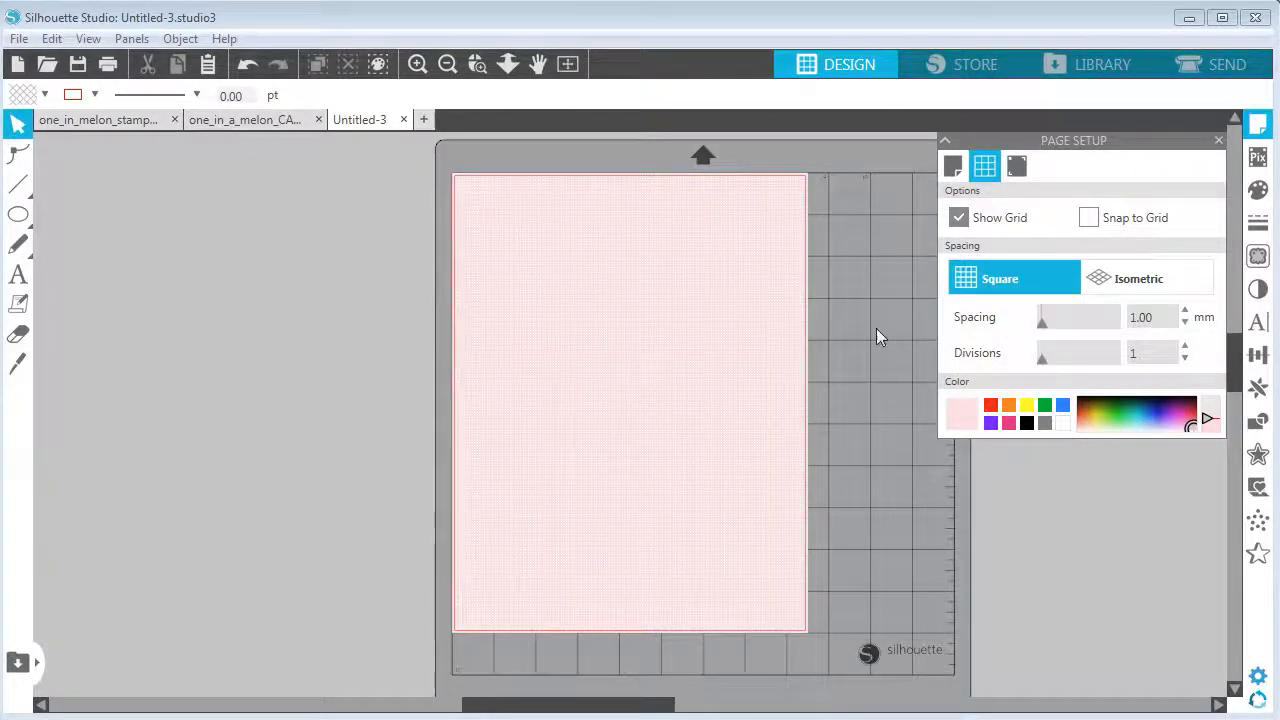
pyautogui.click(1185, 324)
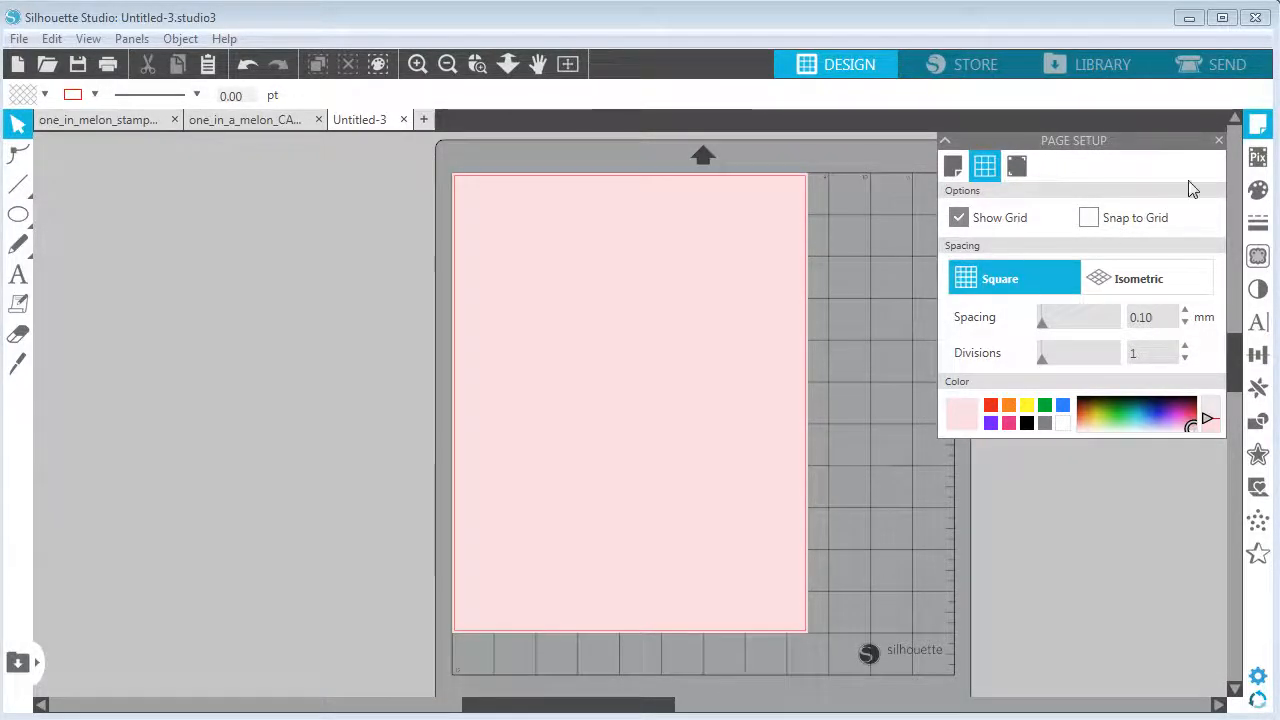
pyautogui.click(1219, 141)
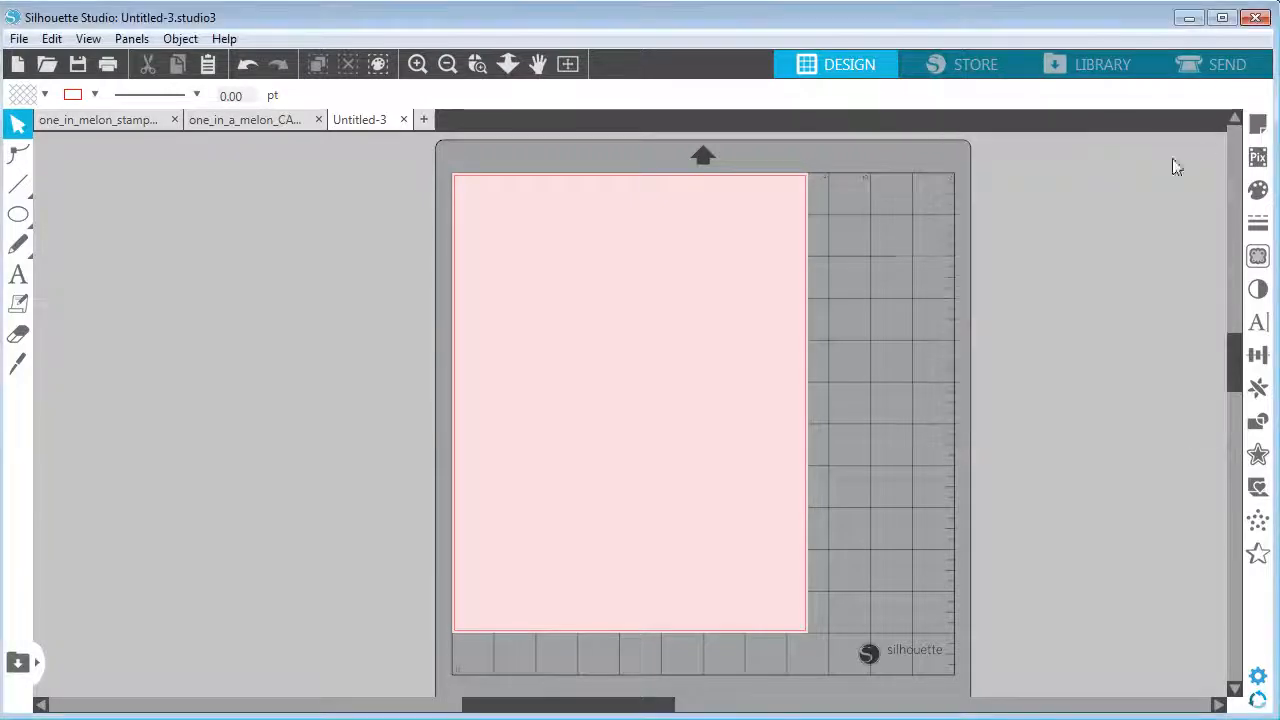
# Draw a rectangle about 70 mm by 54 mm on the blank page
pyautogui.click(62, 122)
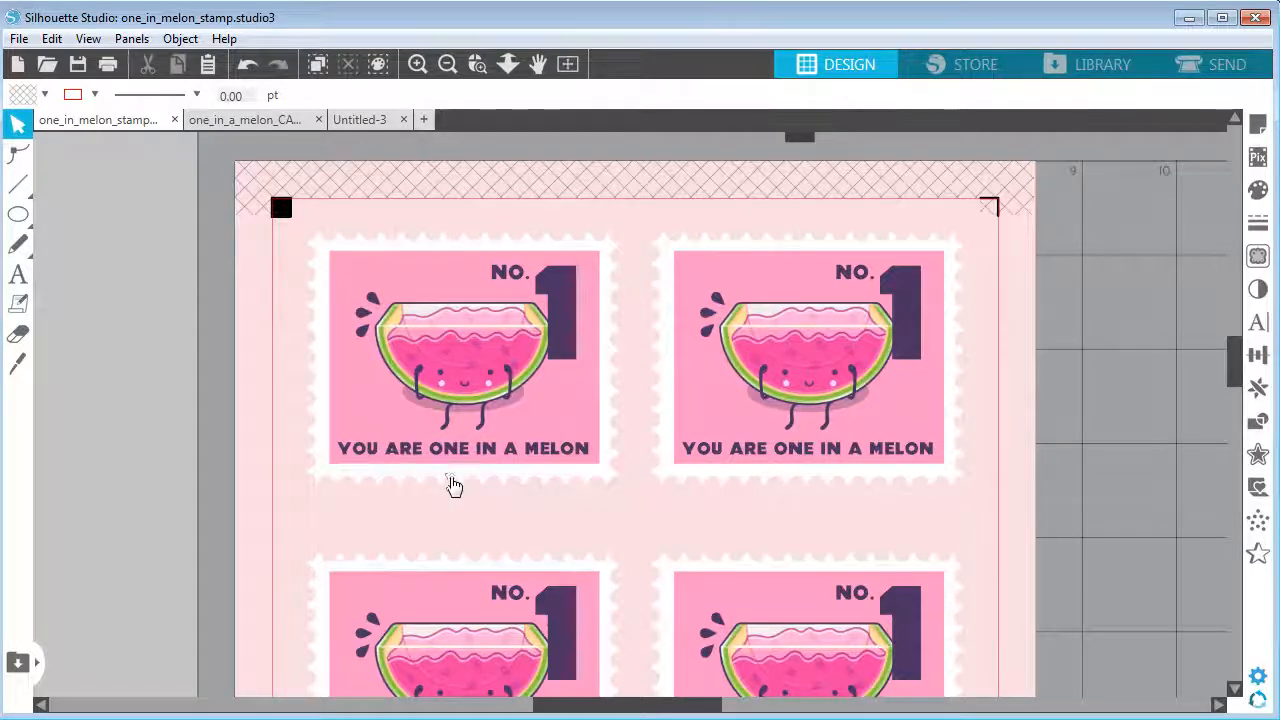
pyautogui.click(348, 122)
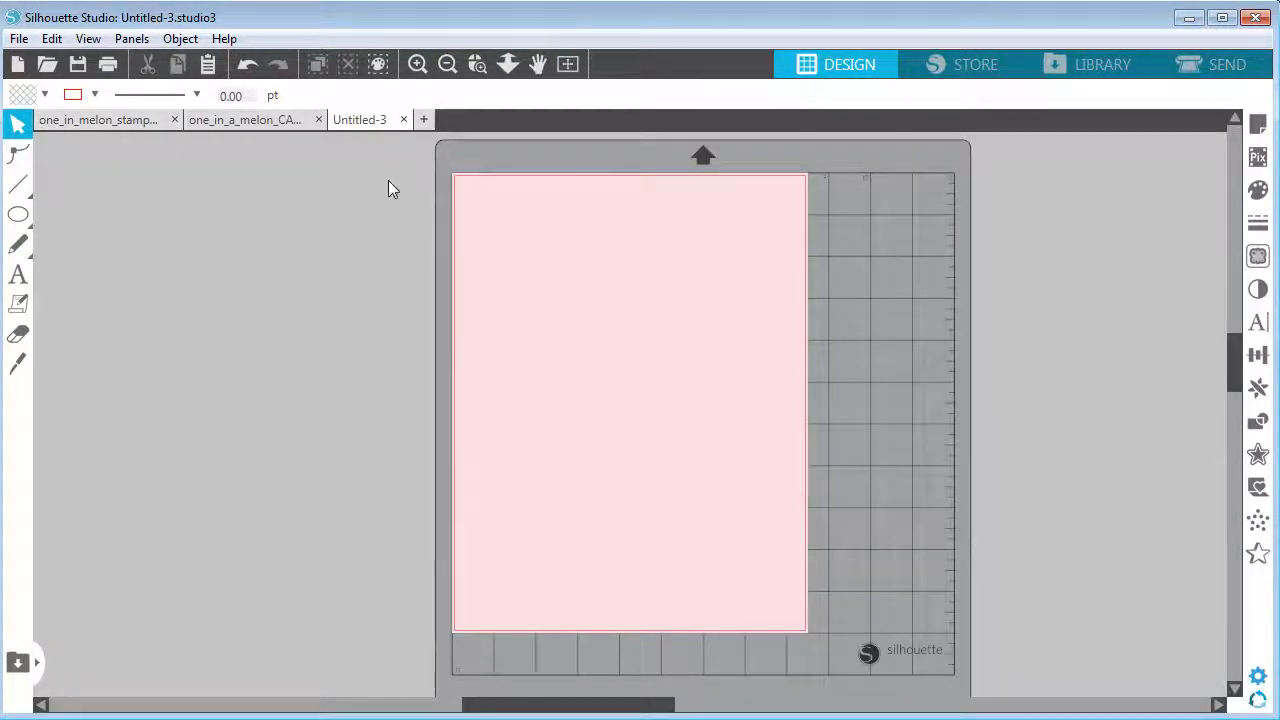
pyautogui.click(417, 64)
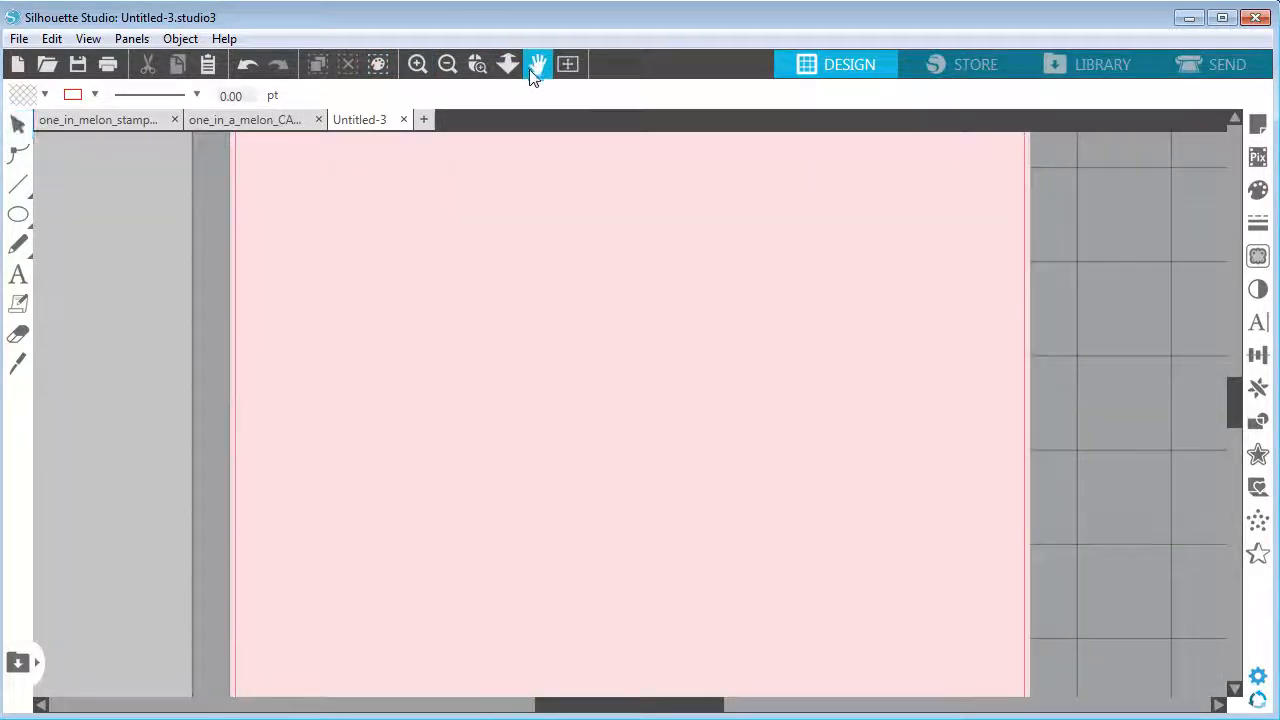
pyautogui.click(538, 64)
pyautogui.moveTo(530, 300); pyautogui.dragTo(533, 339)
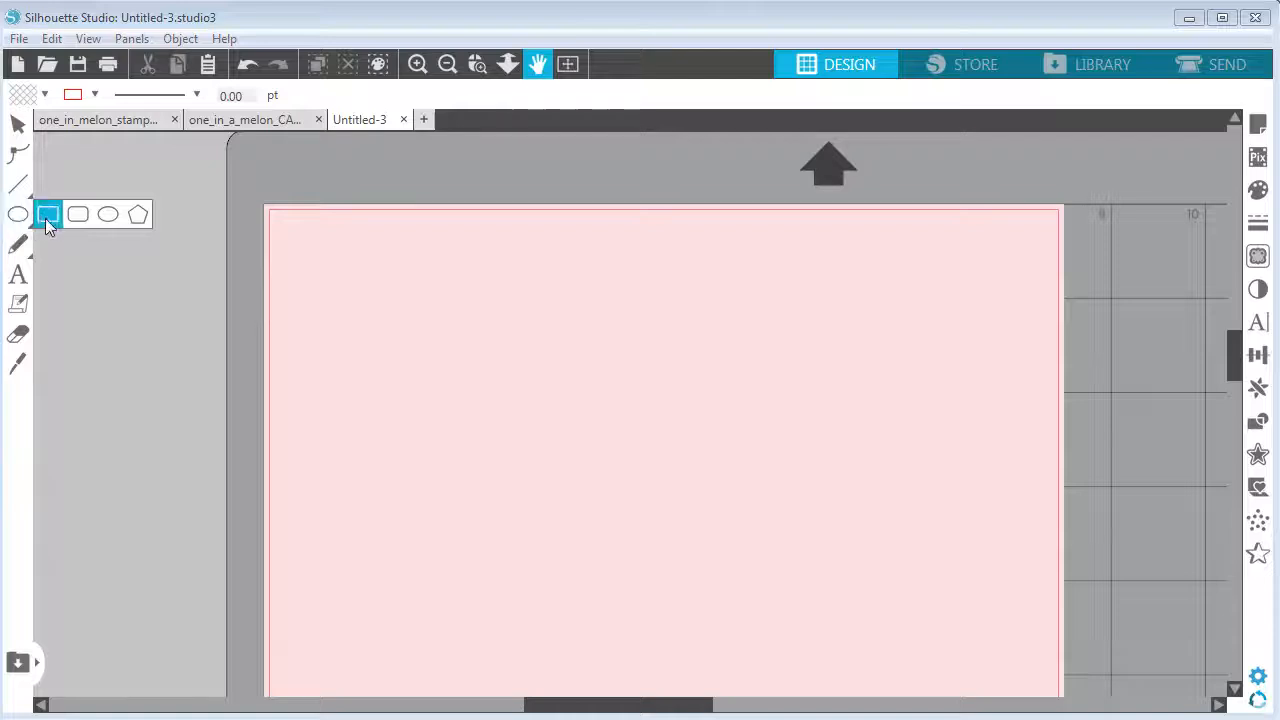
pyautogui.click(47, 215)
pyautogui.moveTo(413, 311); pyautogui.dragTo(674, 511)
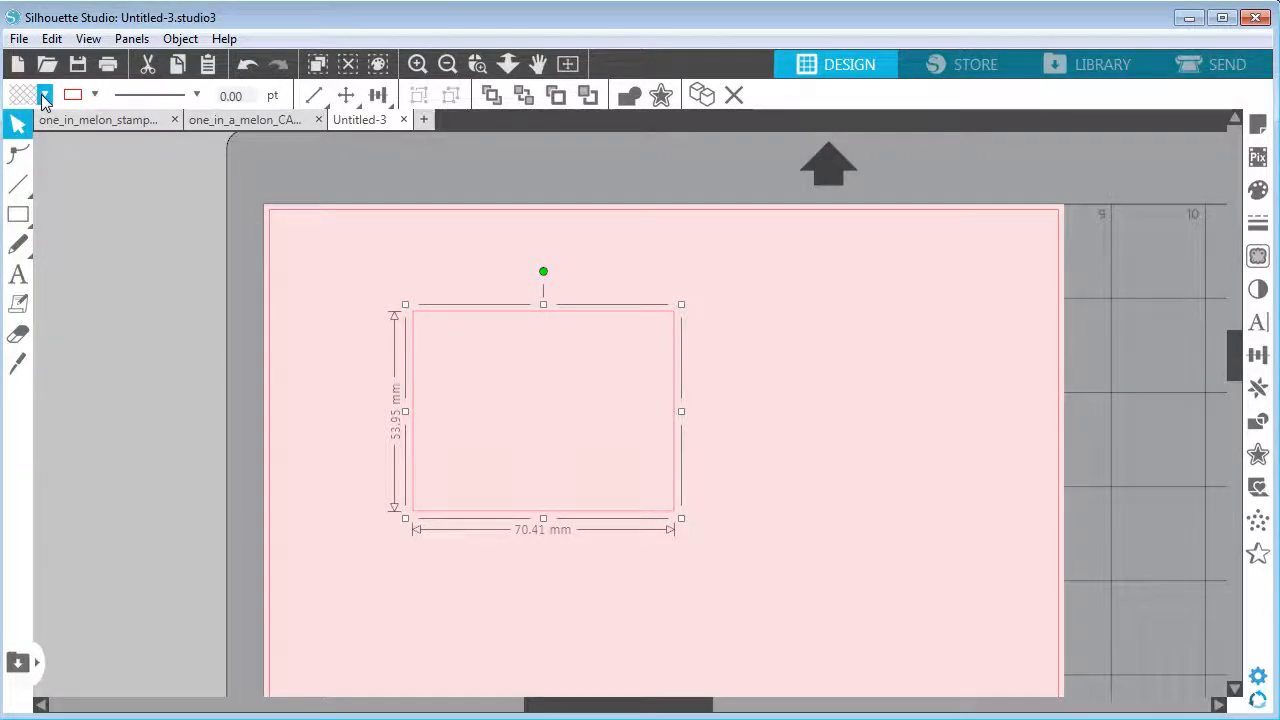
# Fill the rectangle white and set its line thickness to 15 pt
pyautogui.click(44, 95)
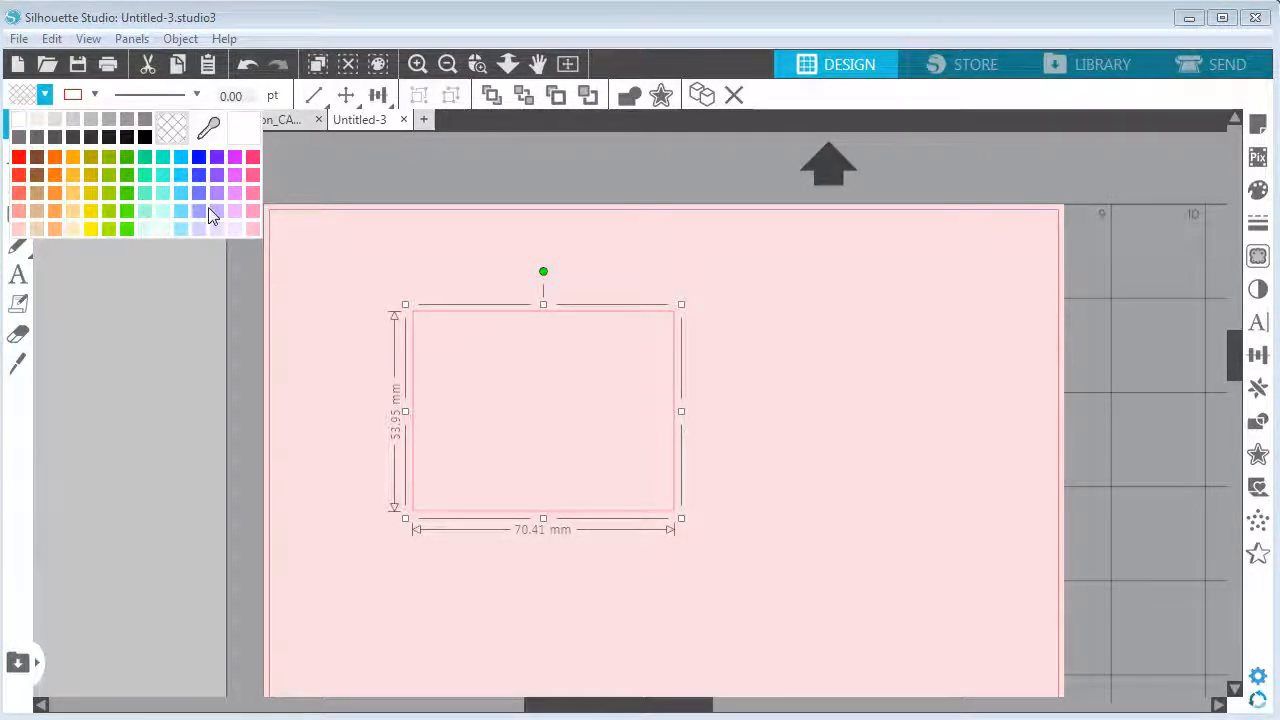
pyautogui.click(18, 119)
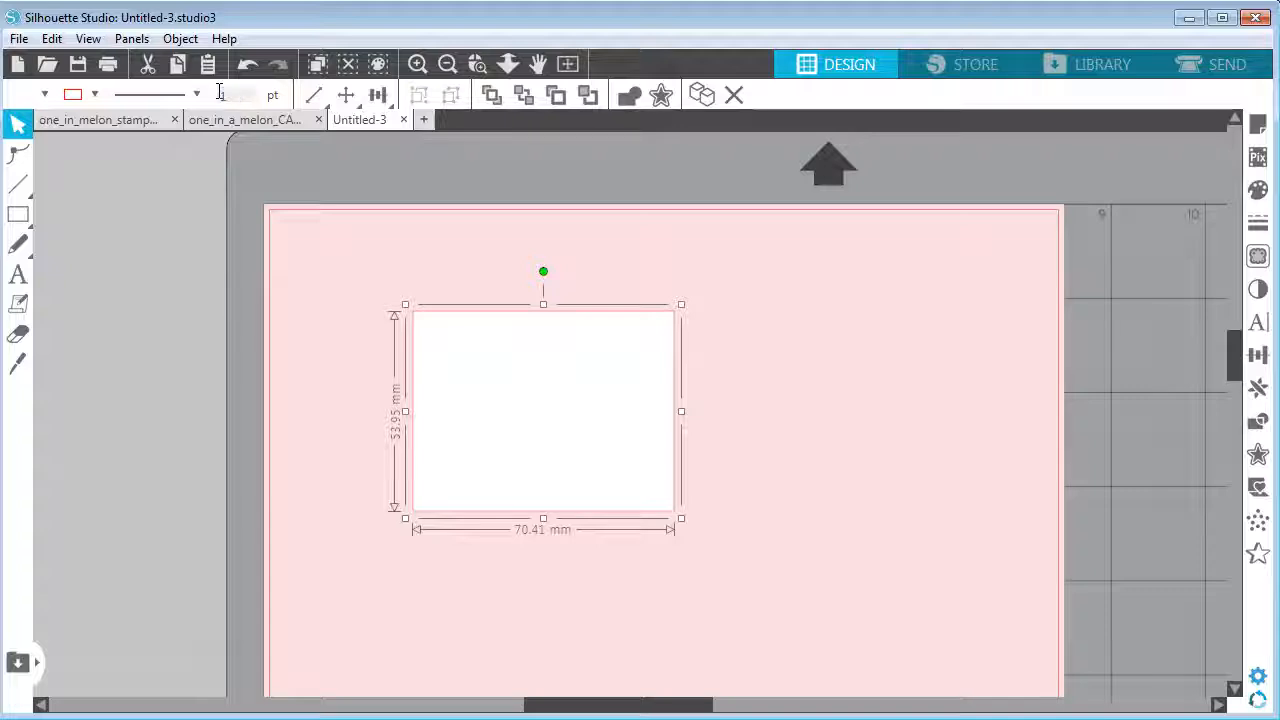
pyautogui.write('15')
pyautogui.press('Return')
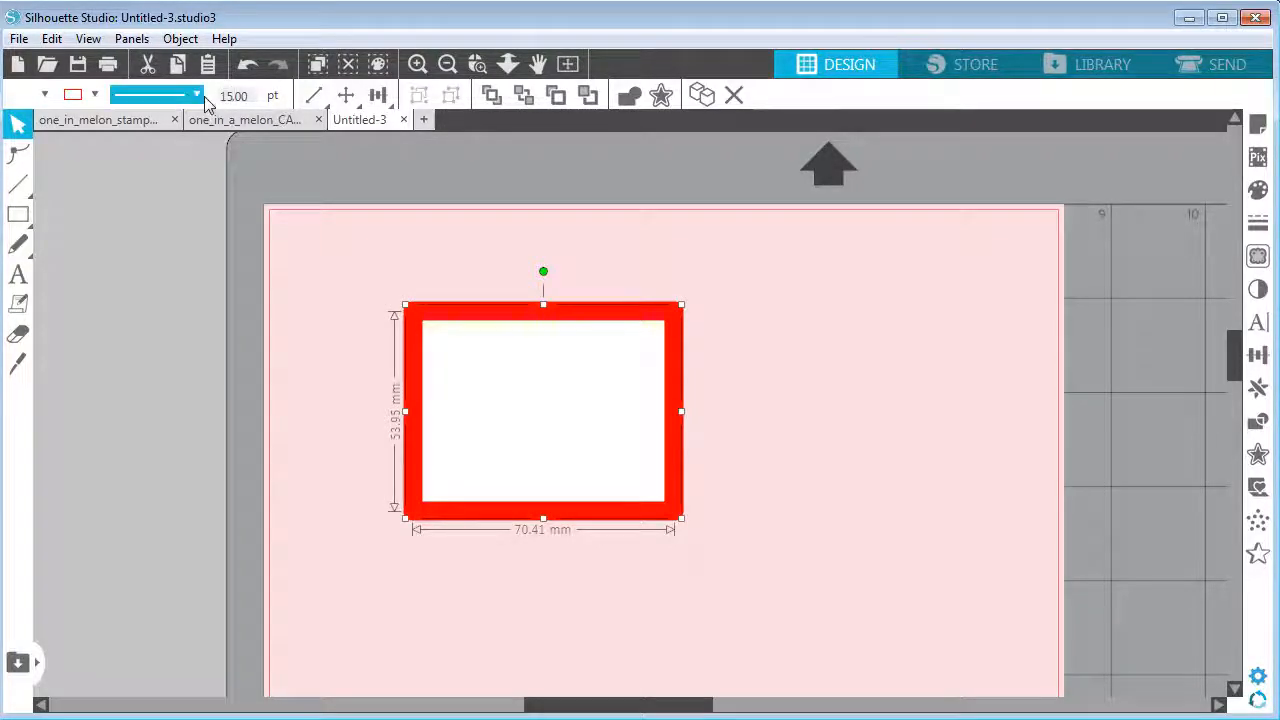
# Give the rectangle's outline a dashed line style with round end caps
pyautogui.click(197, 95)
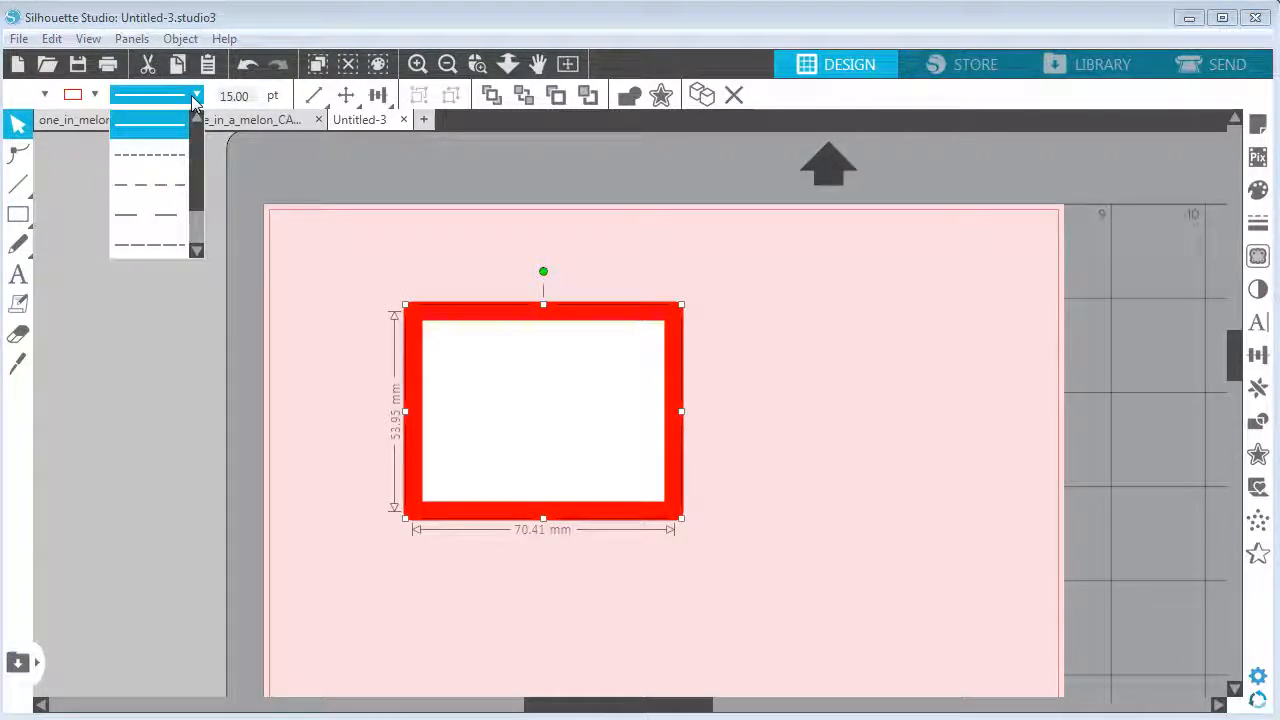
pyautogui.click(150, 160)
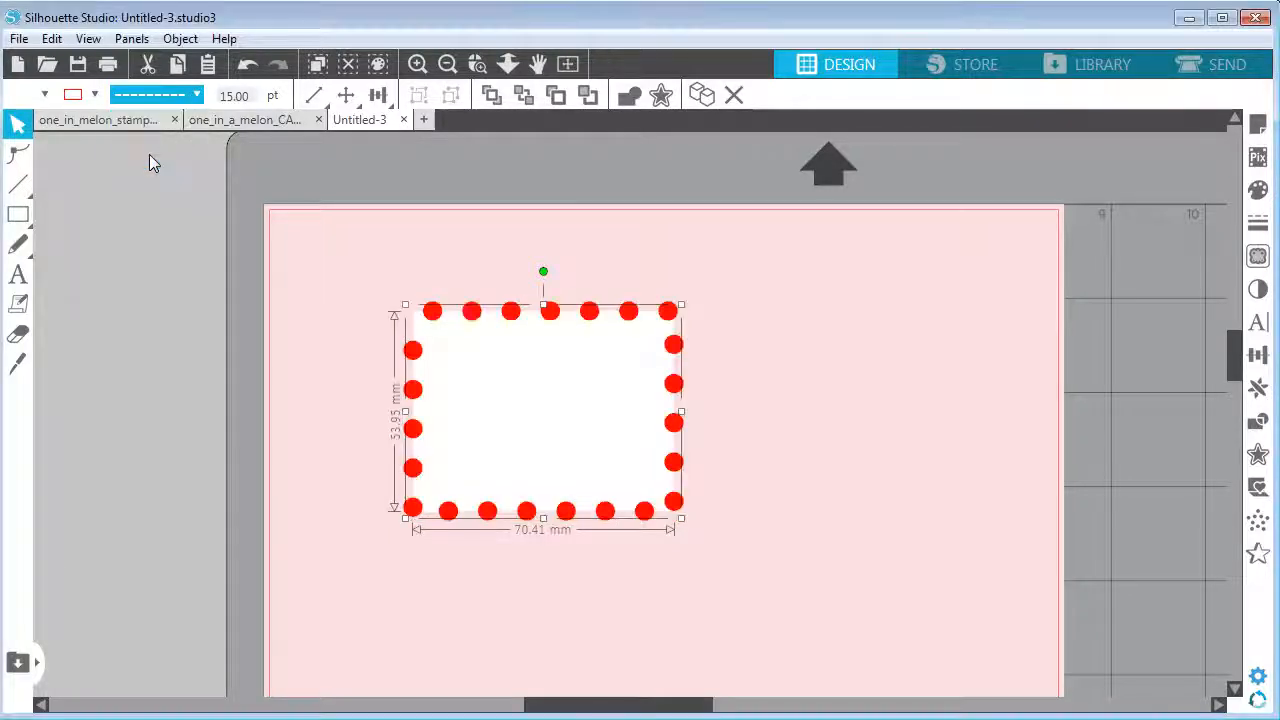
pyautogui.click(1258, 222)
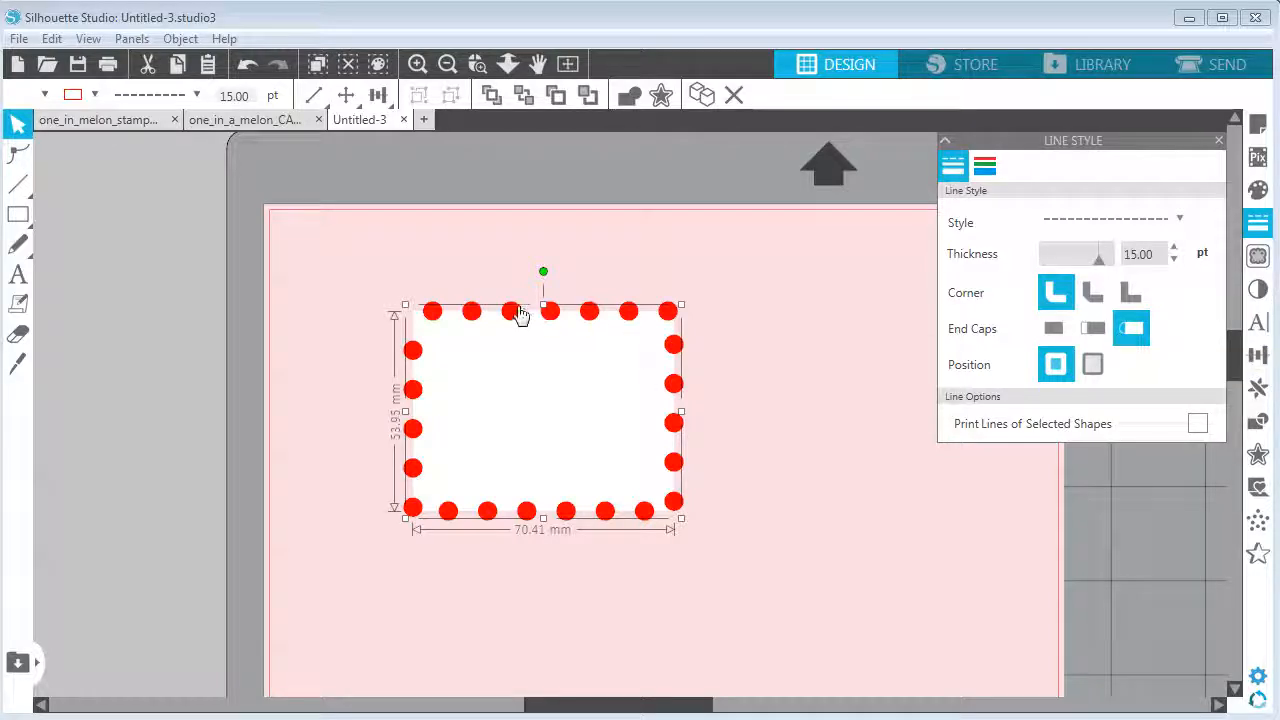
pyautogui.click(1091, 332)
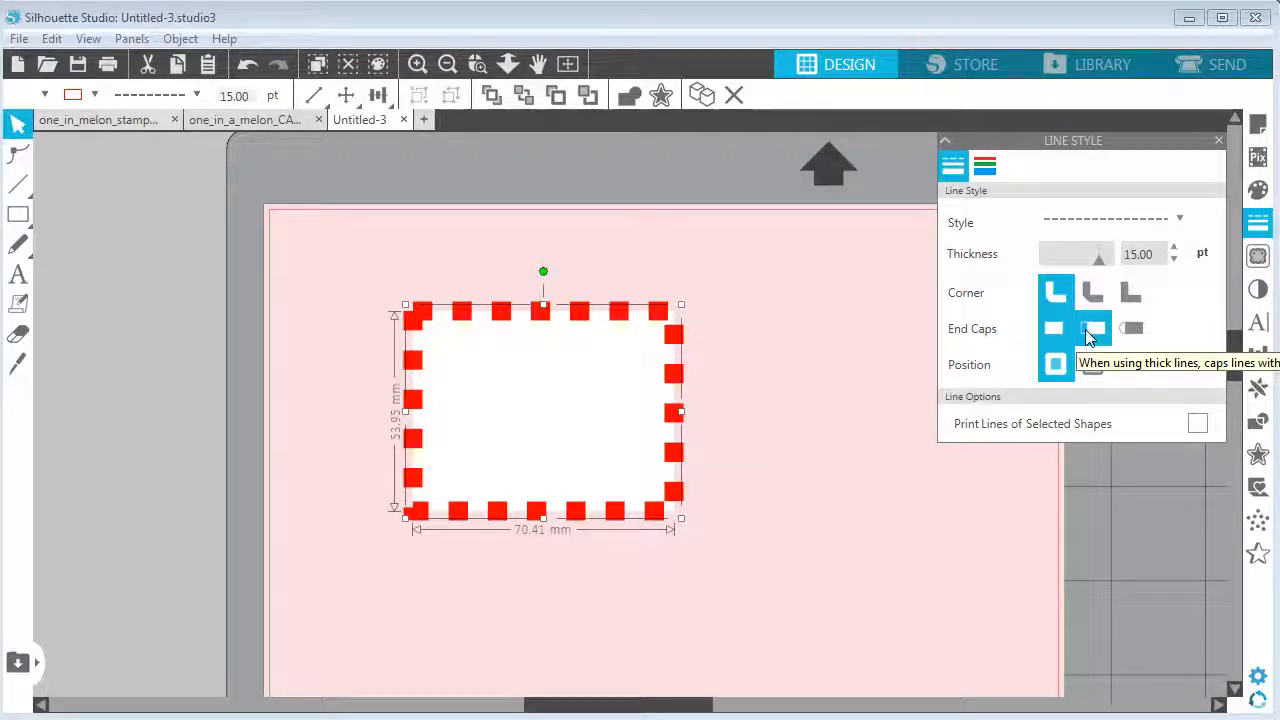
pyautogui.click(1088, 332)
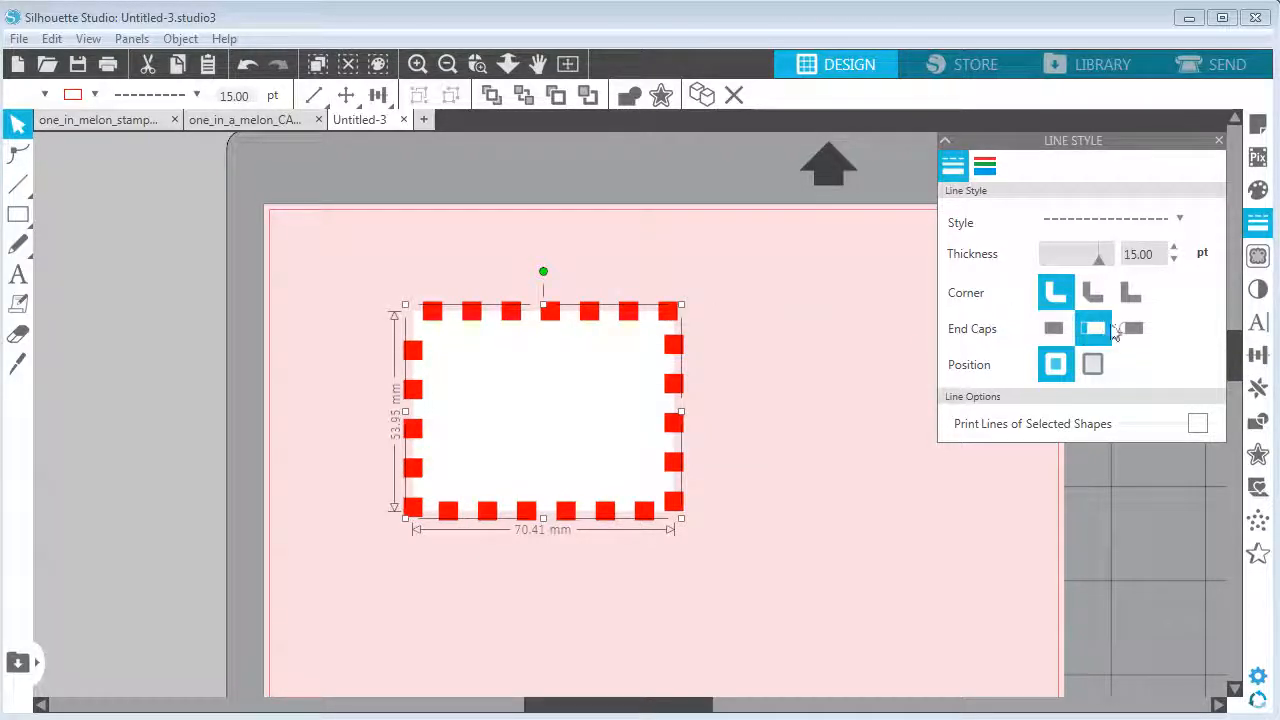
pyautogui.click(1130, 328)
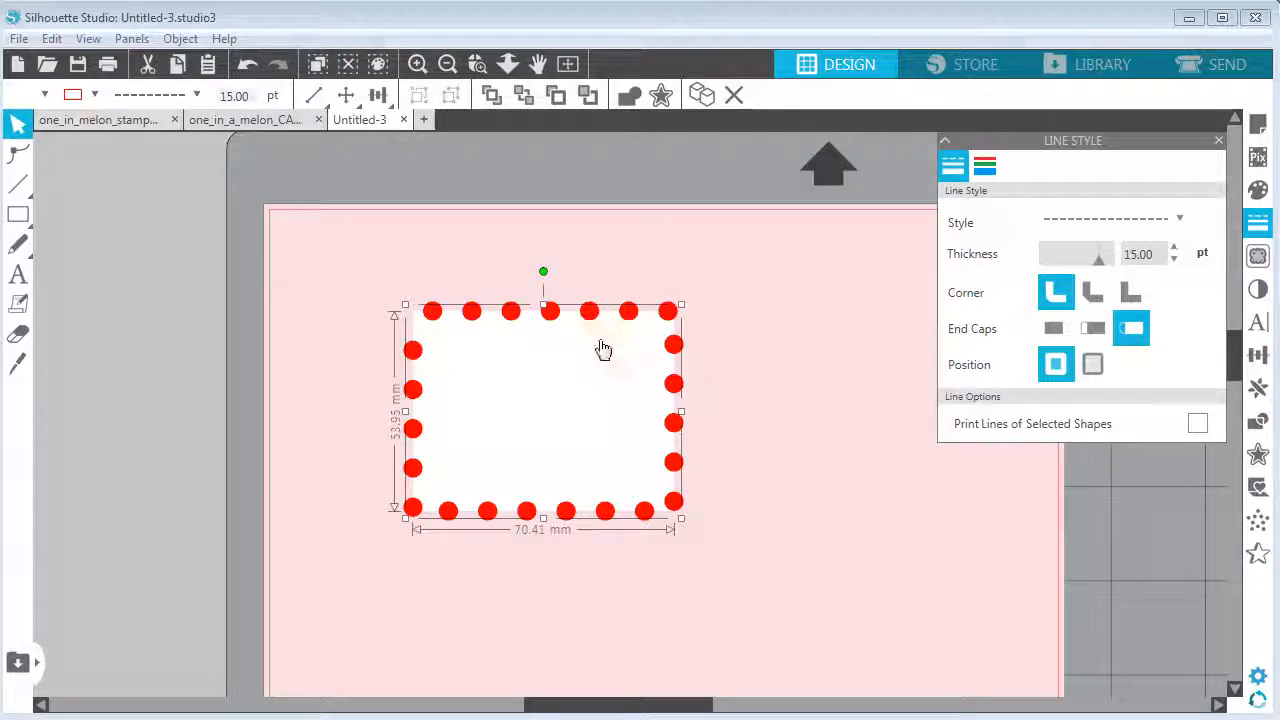
# Detach the dashed outline from the rectangle as a separate shape
pyautogui.click(1258, 422)
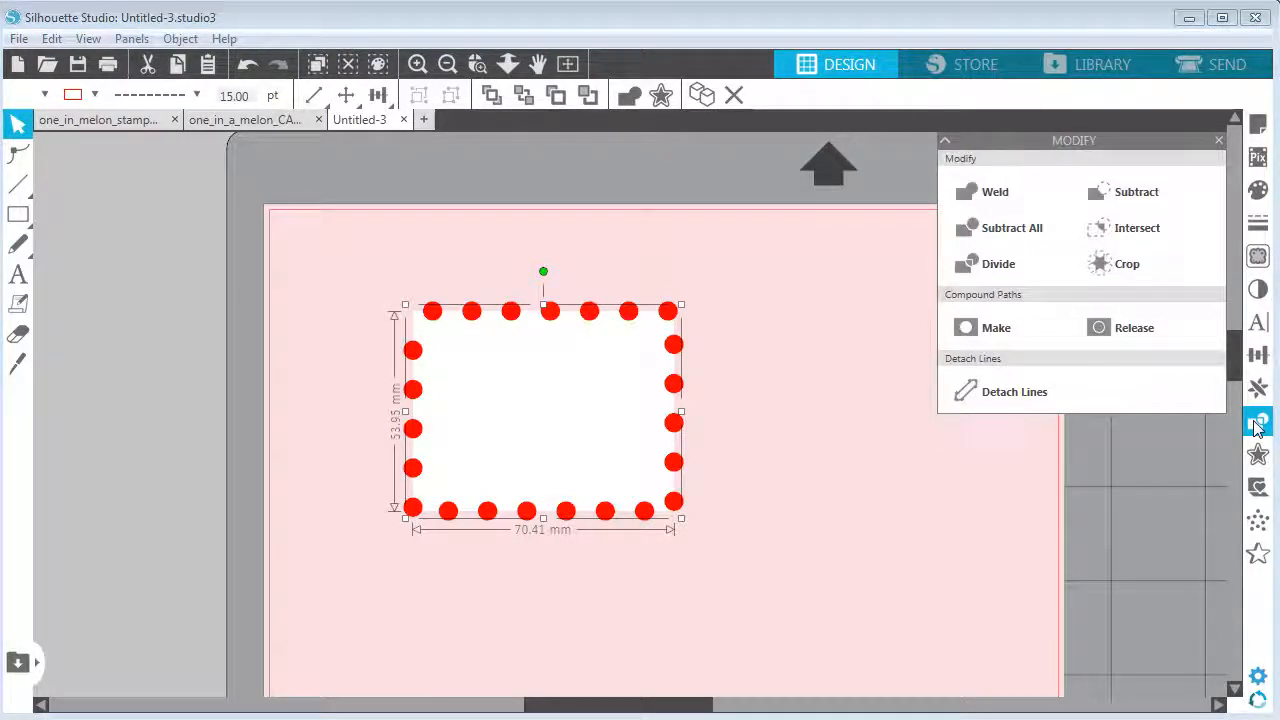
pyautogui.click(1006, 398)
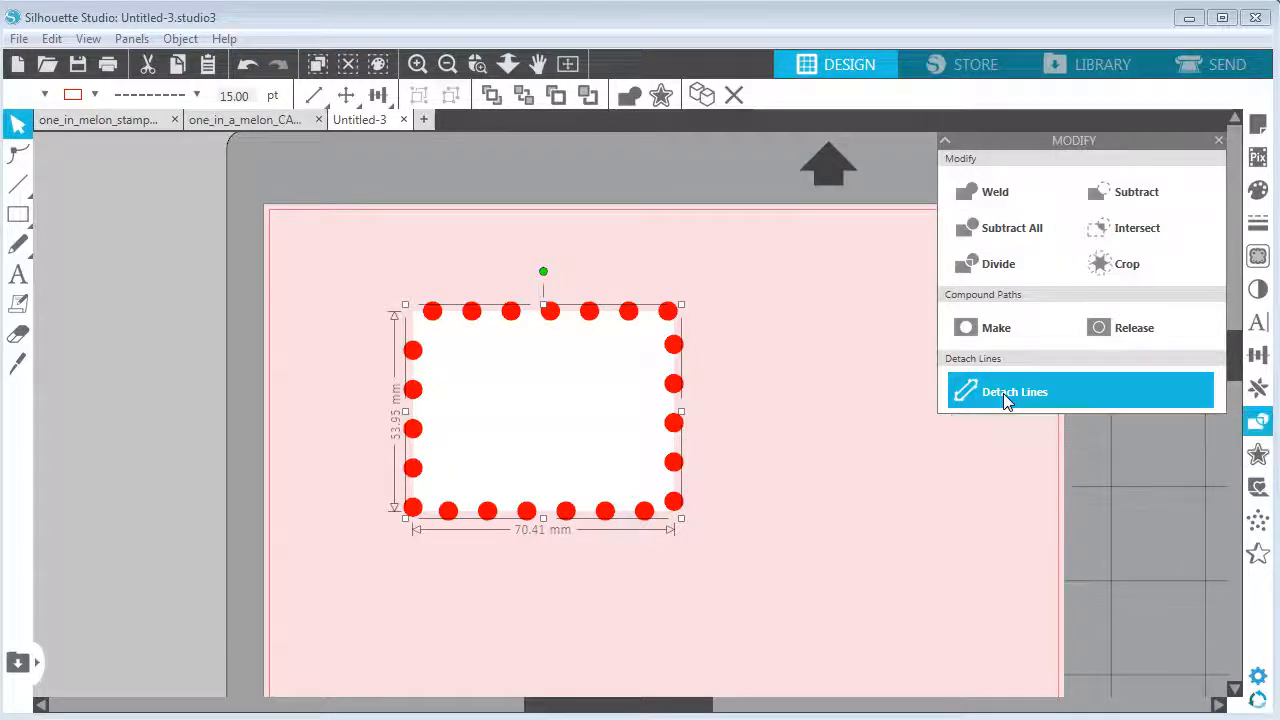
# Move the detached dotted outline aside, then undo the move
pyautogui.click(766, 394)
pyautogui.moveTo(591, 314); pyautogui.dragTo(738, 297)
pyautogui.click(718, 256)
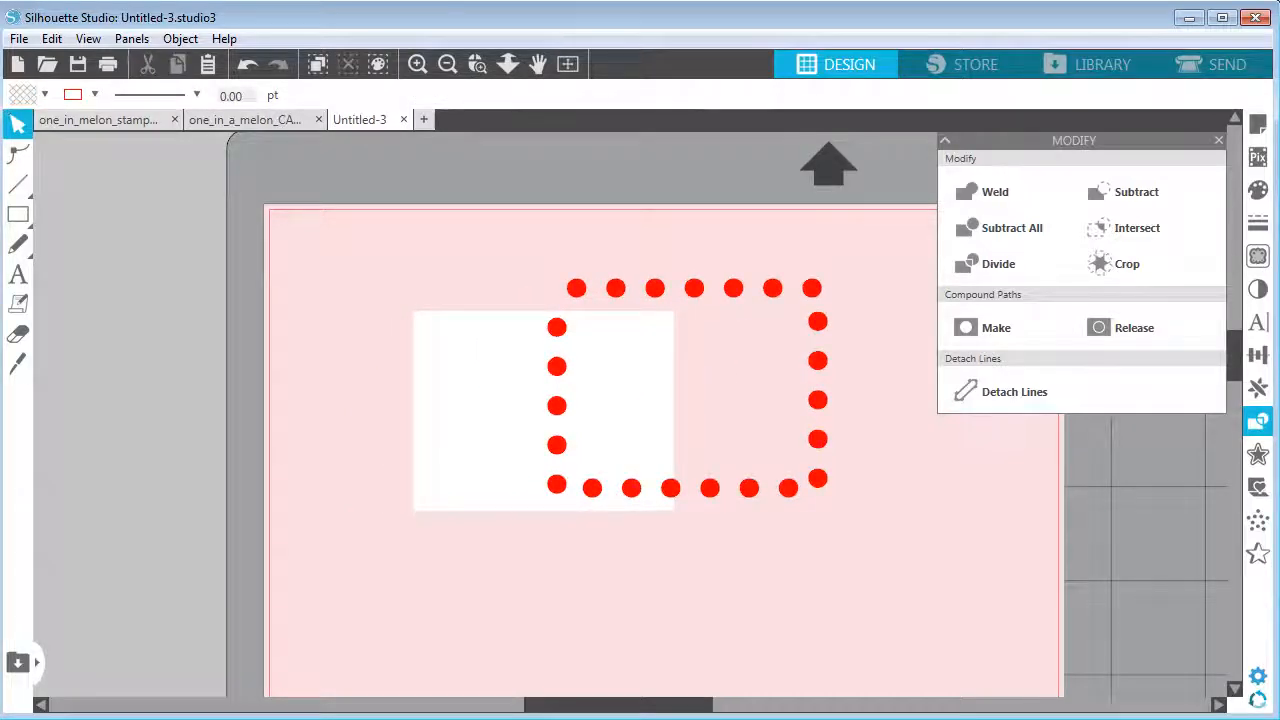
pyautogui.click(51, 39)
pyautogui.click(53, 63)
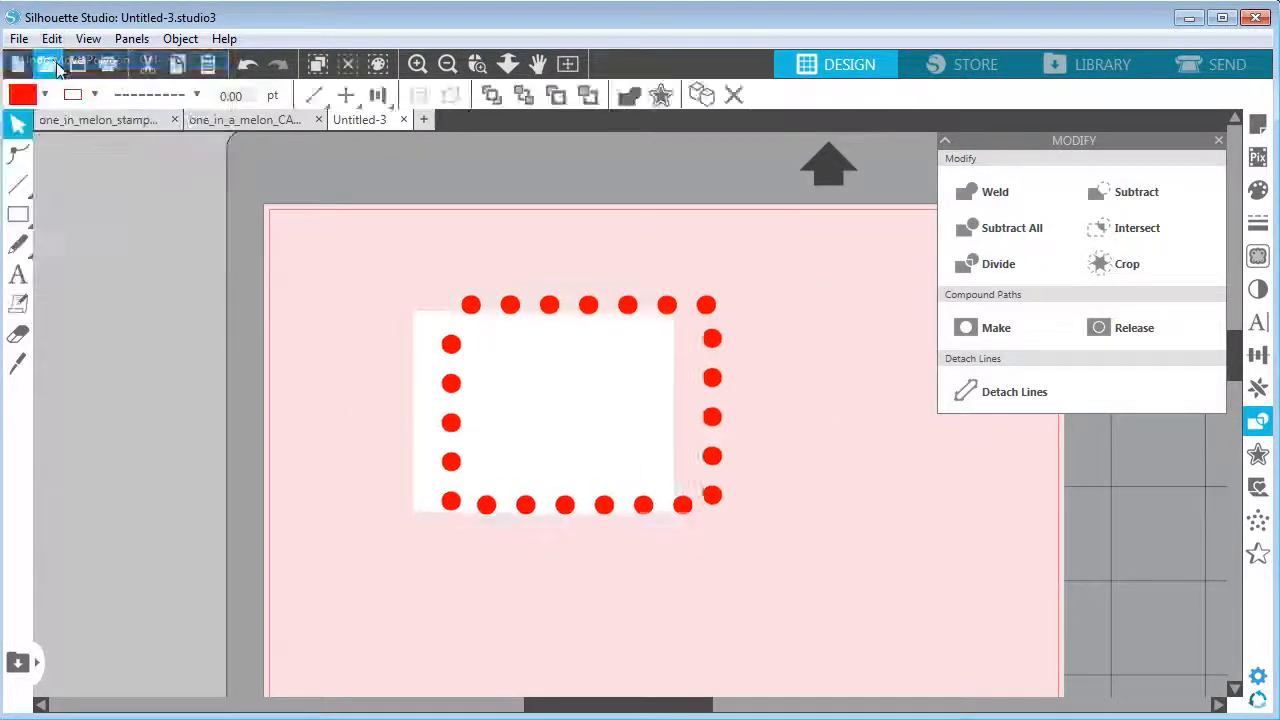
pyautogui.hotkey('ctrl', 'z')
# Subtract the dotted outline from the rectangle, then delete the resulting stamp shape
pyautogui.moveTo(367, 267); pyautogui.dragTo(751, 576)
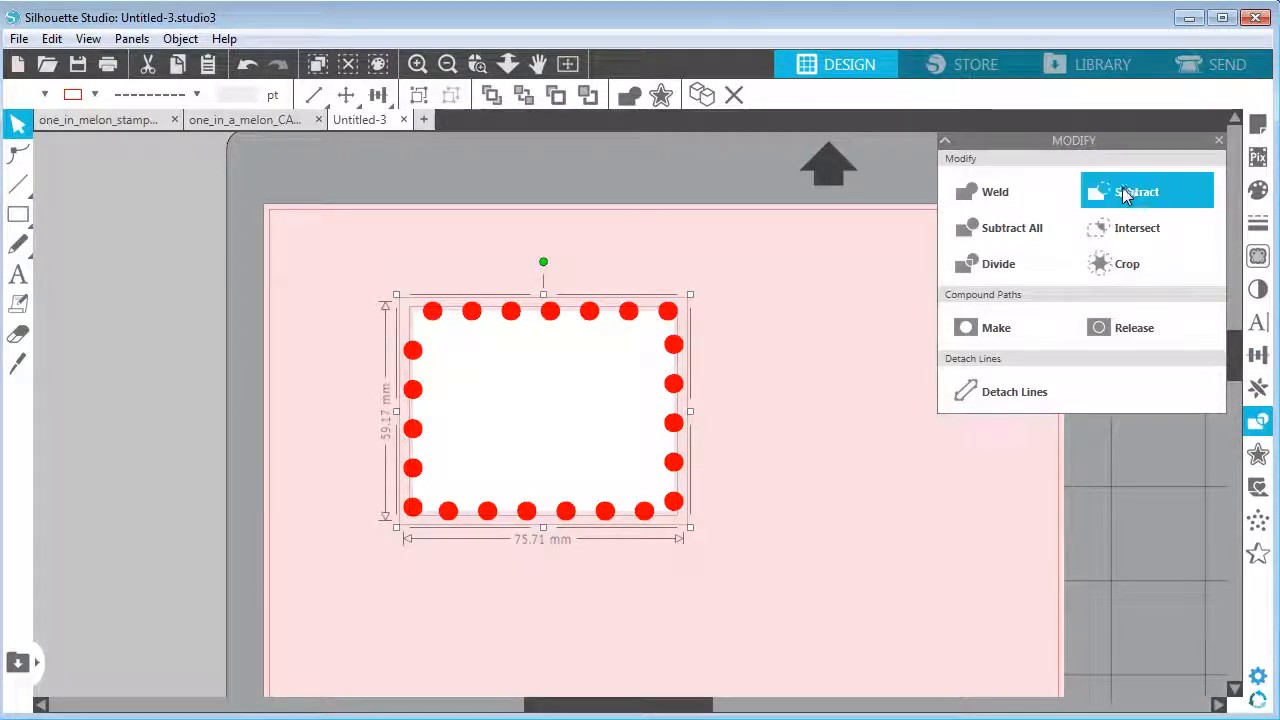
pyautogui.click(1122, 195)
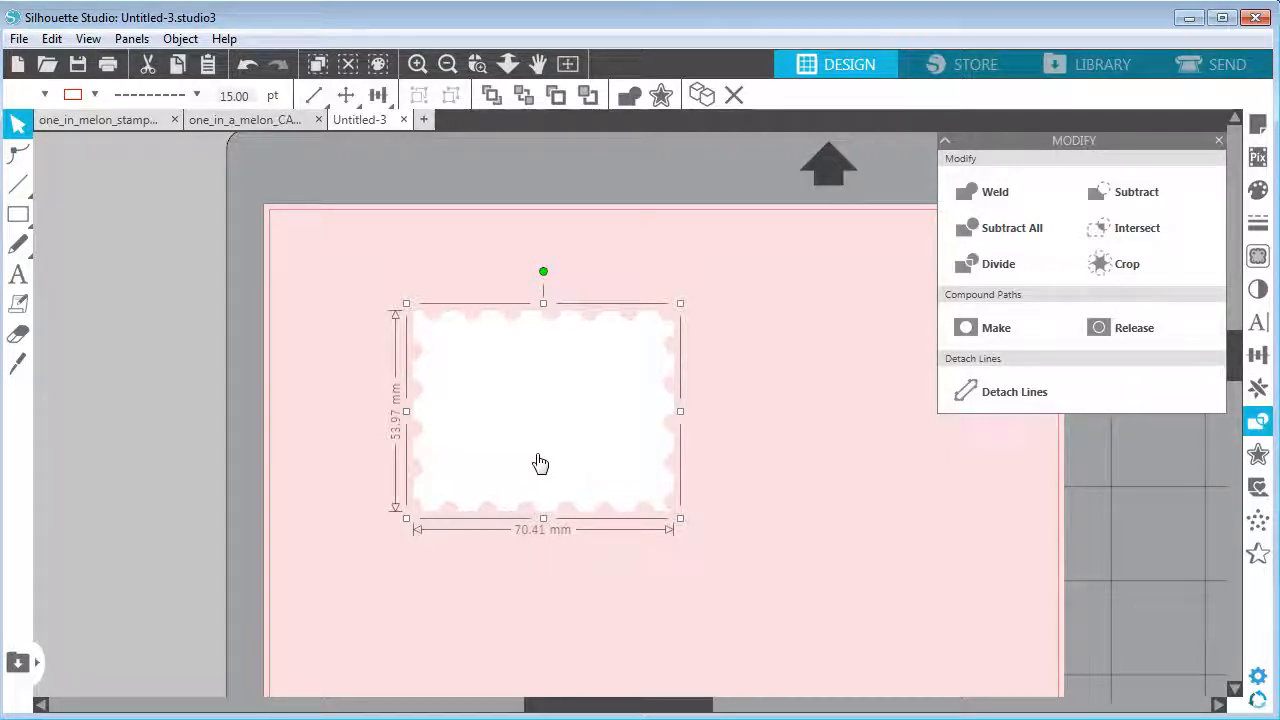
pyautogui.press('Delete')
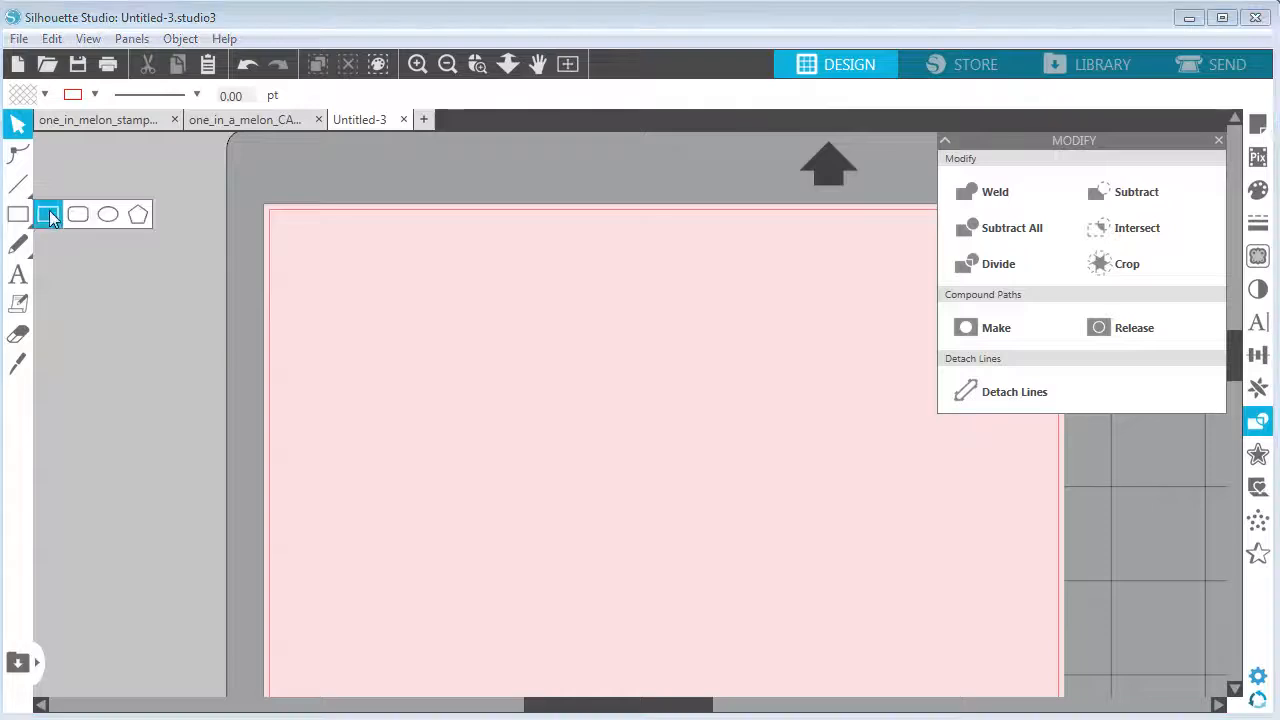
# Draw a new rectangle about 66 × 52 mm and fill it white
pyautogui.click(55, 216)
pyautogui.moveTo(388, 300)
pyautogui.mouseDown()
pyautogui.moveTo(655, 491)
pyautogui.moveTo(632, 491)
pyautogui.moveTo(631, 522)
pyautogui.mouseUp()
pyautogui.click(44, 96)
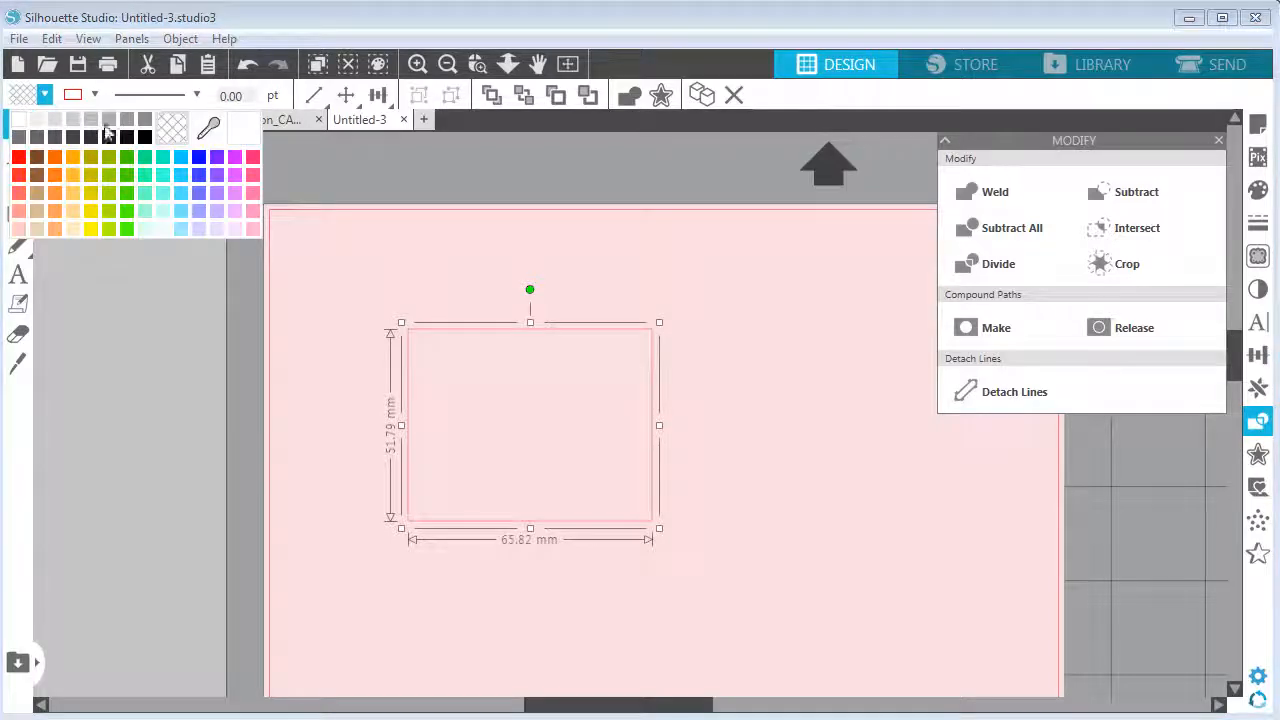
pyautogui.click(17, 121)
pyautogui.click(700, 396)
# Draw a small circle about 5.26 mm wide above the rectangle and fill it pink
pyautogui.click(18, 214)
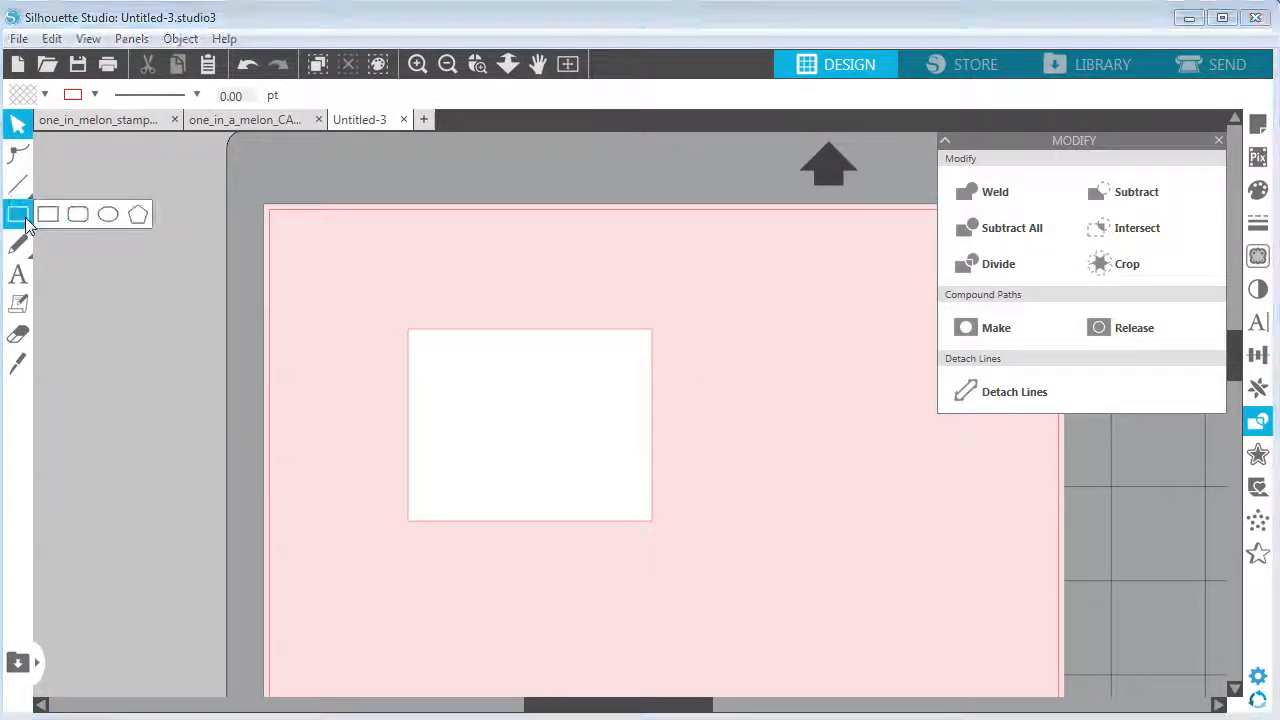
pyautogui.click(103, 216)
pyautogui.moveTo(437, 261); pyautogui.dragTo(456, 279)
pyautogui.click(44, 94)
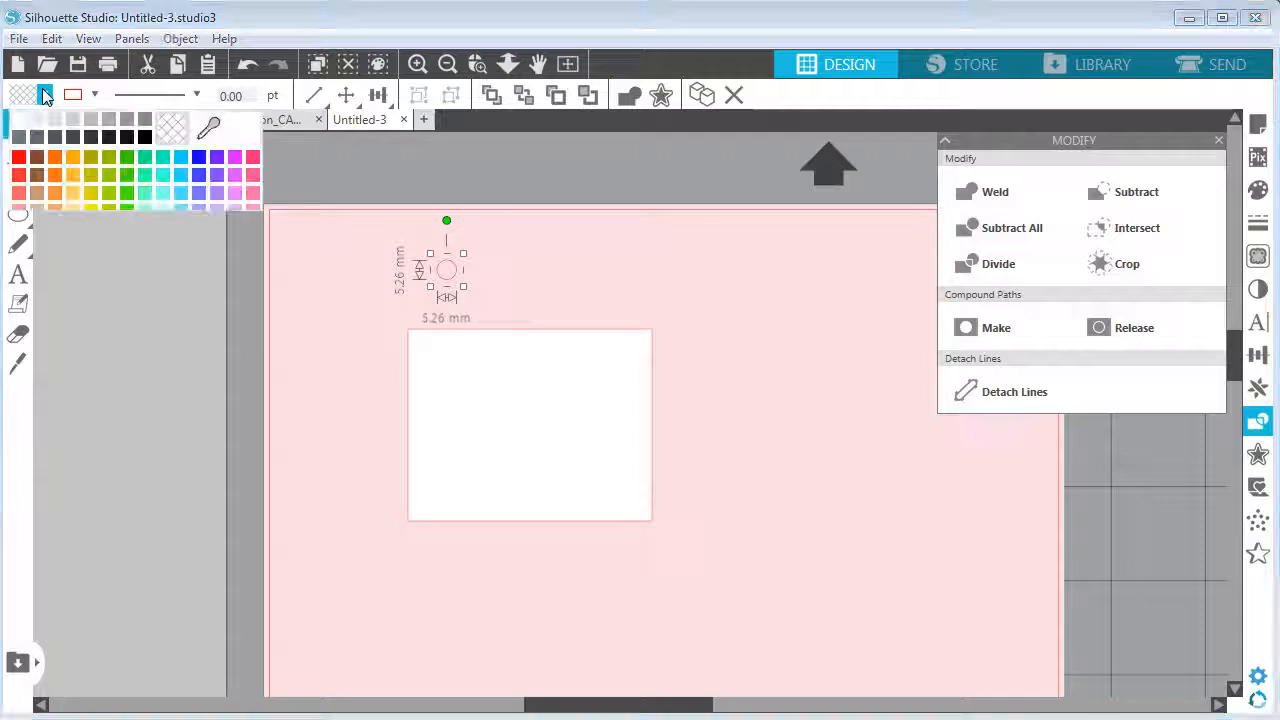
pyautogui.click(251, 158)
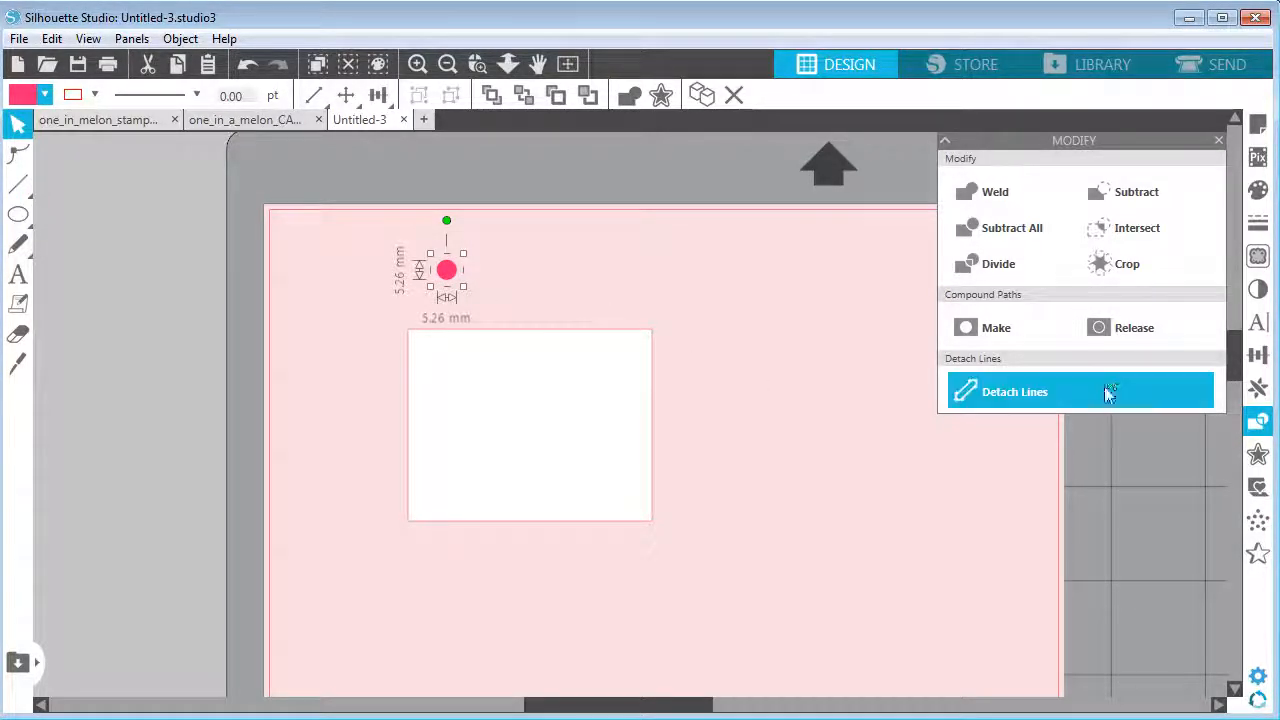
# Attach the circle to the rectangle's outline with Object on Path
pyautogui.click(1254, 393)
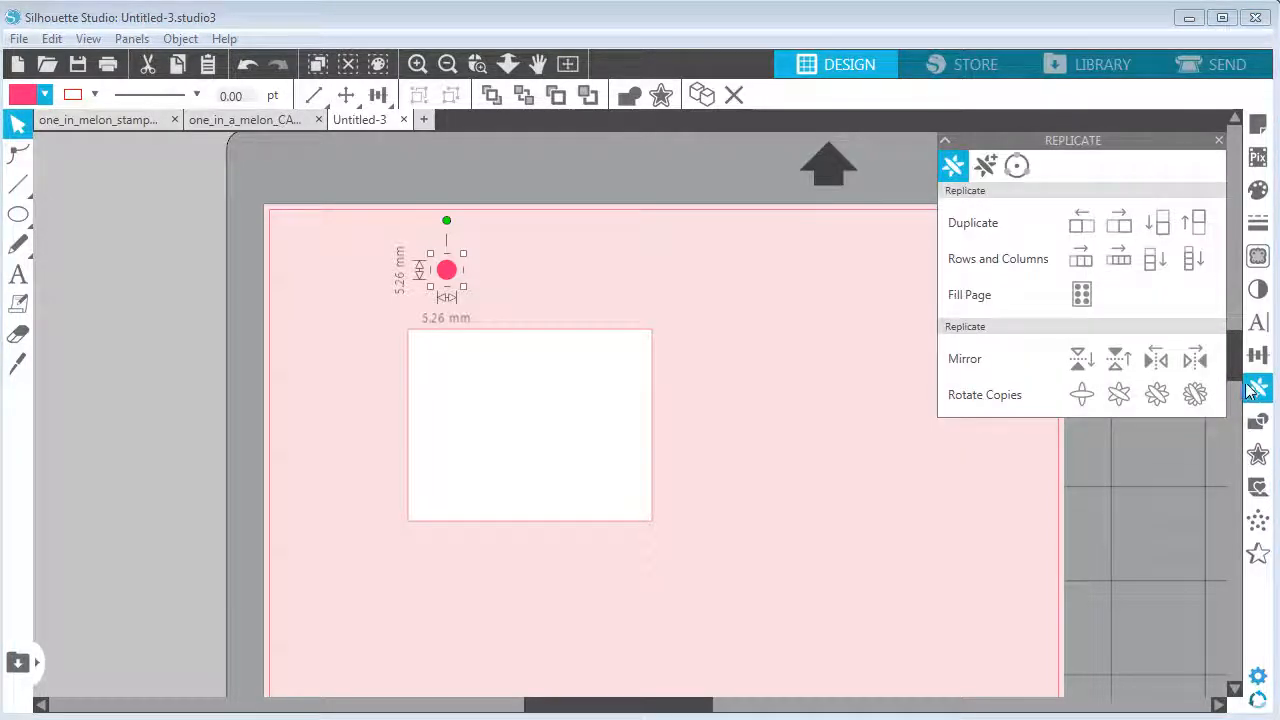
pyautogui.click(1017, 167)
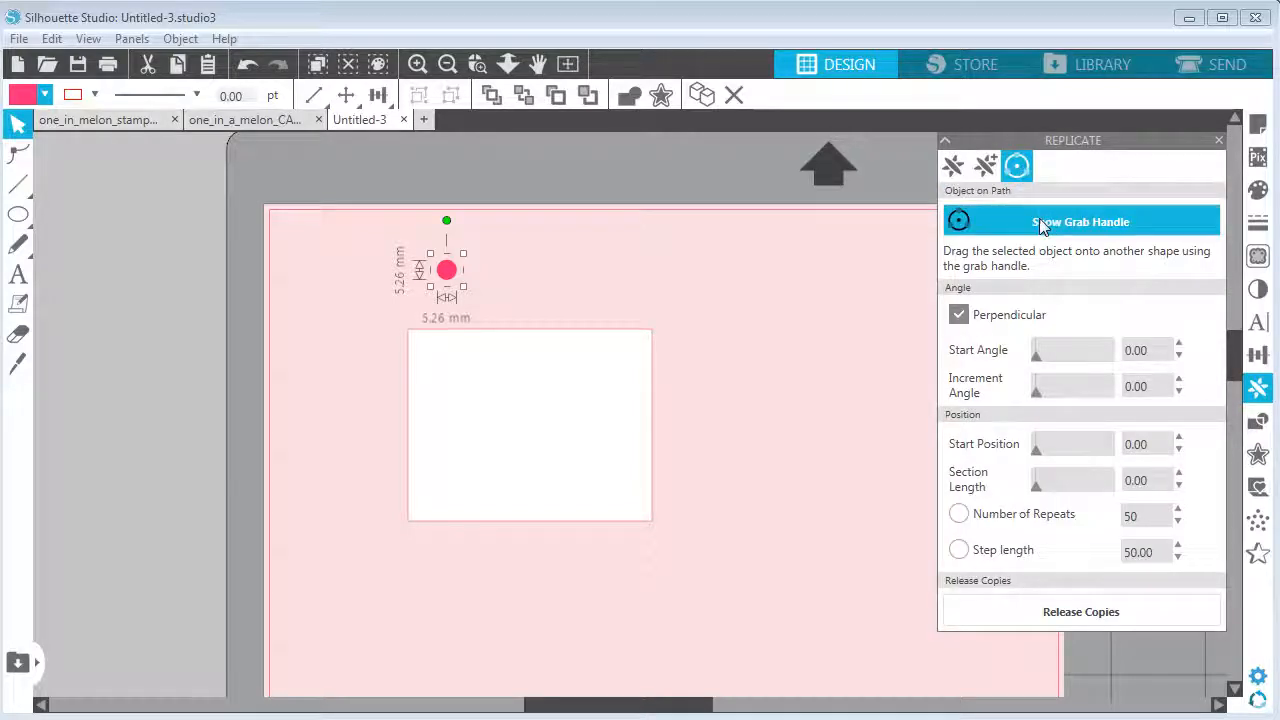
pyautogui.click(1024, 218)
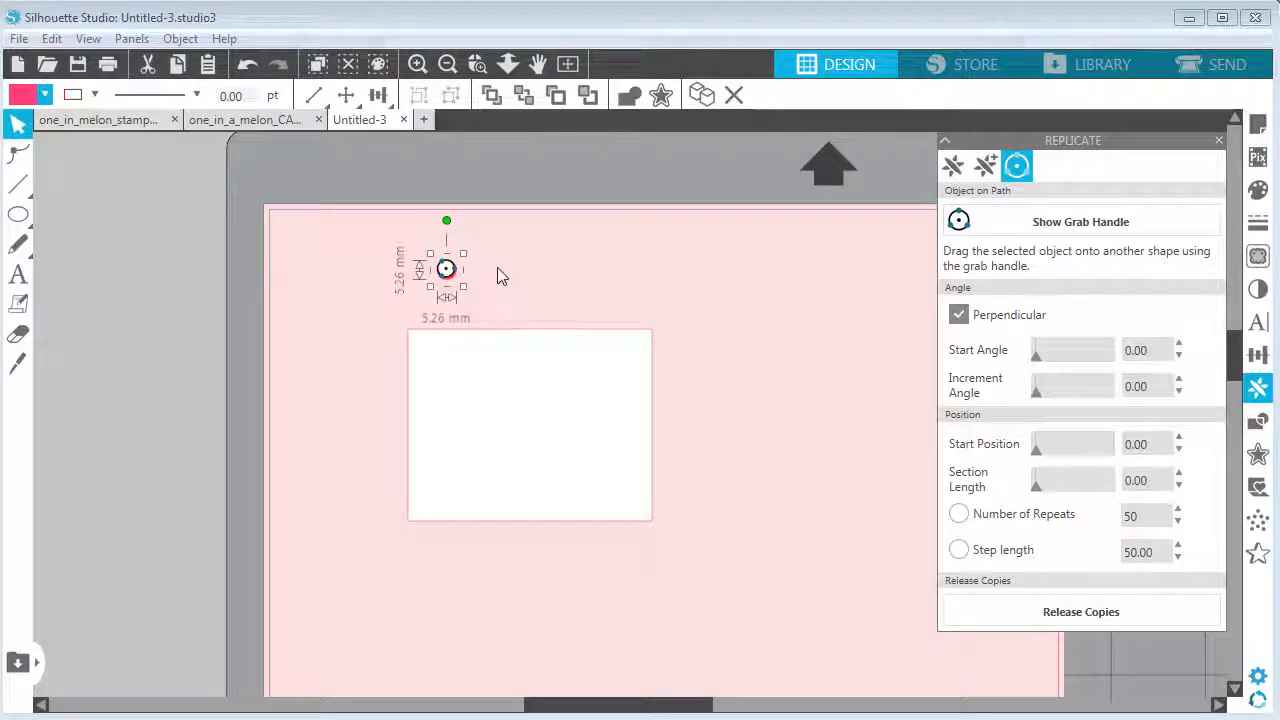
pyautogui.moveTo(454, 283); pyautogui.dragTo(407, 329)
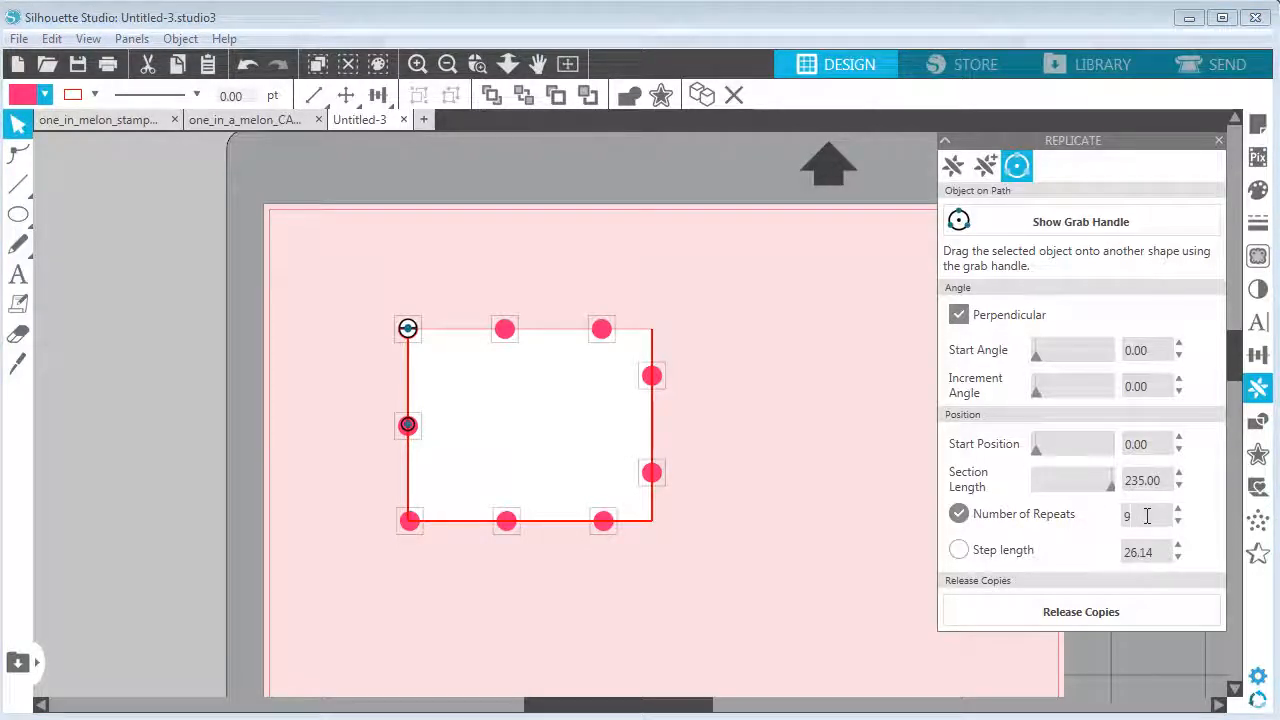
# Set the Number of Repeats of the circle along the rectangle's path to 32
pyautogui.click(1177, 507)
pyautogui.click(1177, 507)
pyautogui.click(1177, 507)
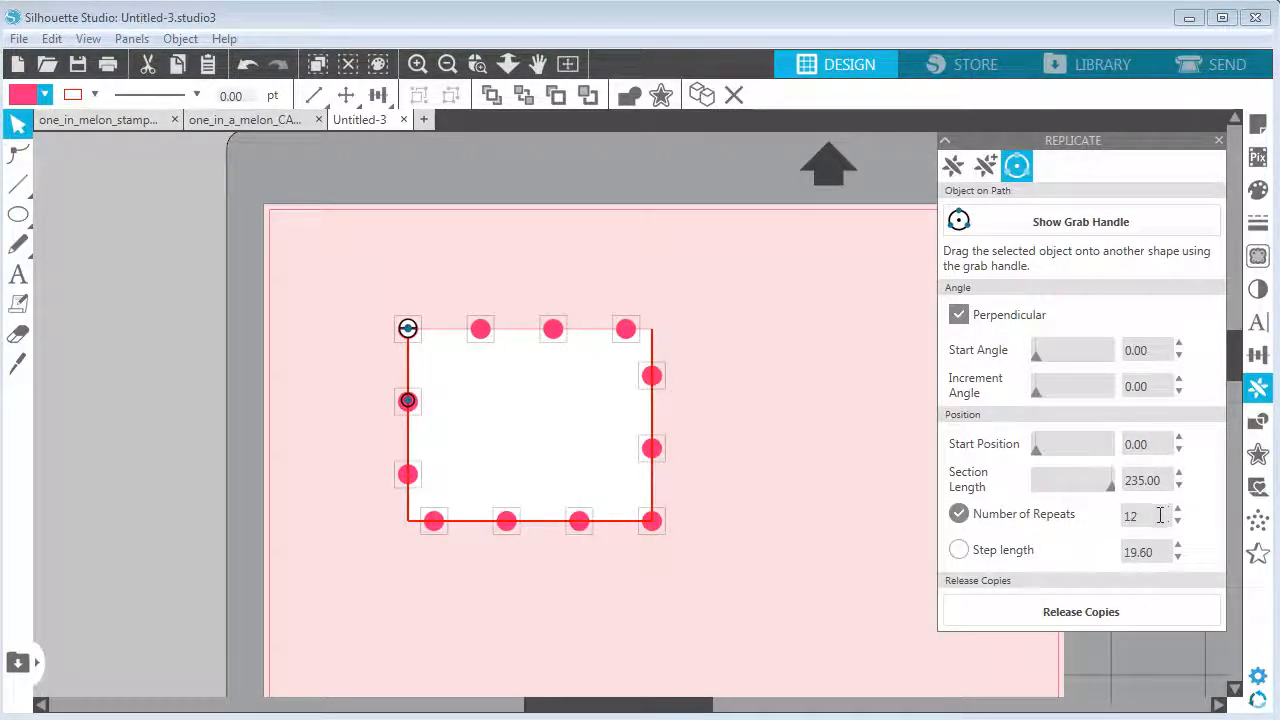
pyautogui.scroll(8, 1160, 515)
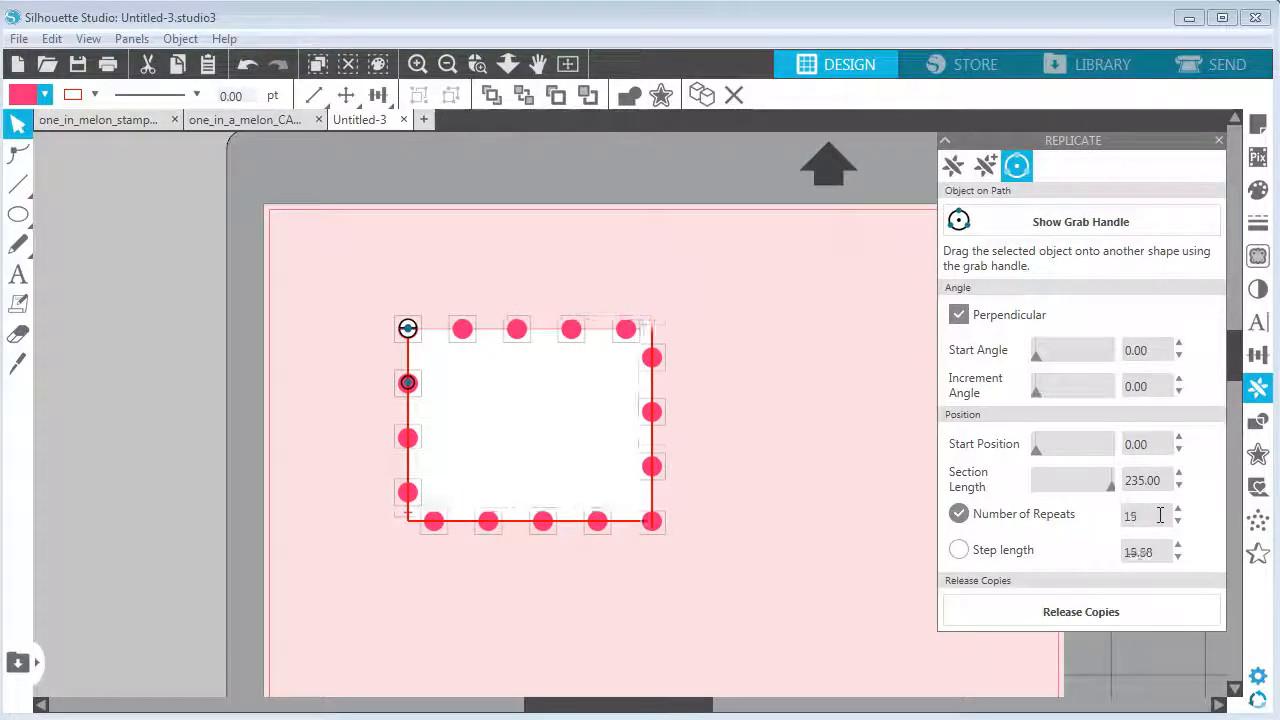
pyautogui.scroll(9, 1160, 515)
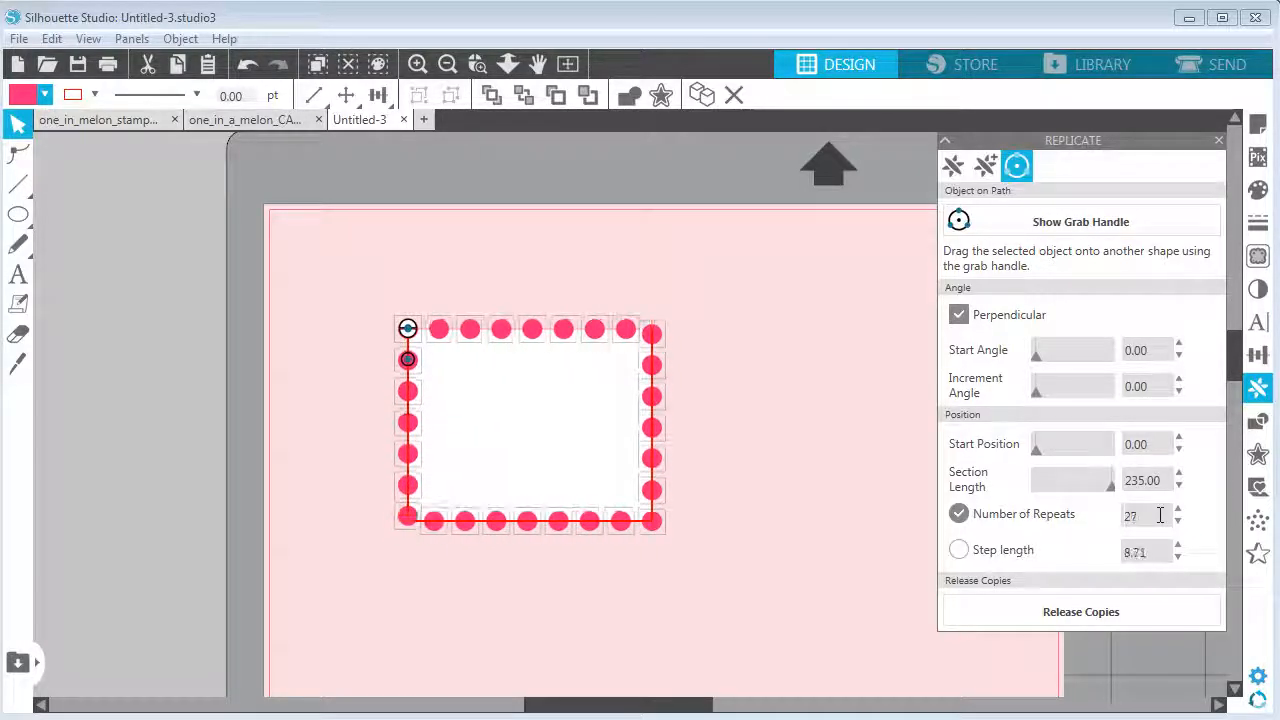
pyautogui.scroll(3, 1160, 515)
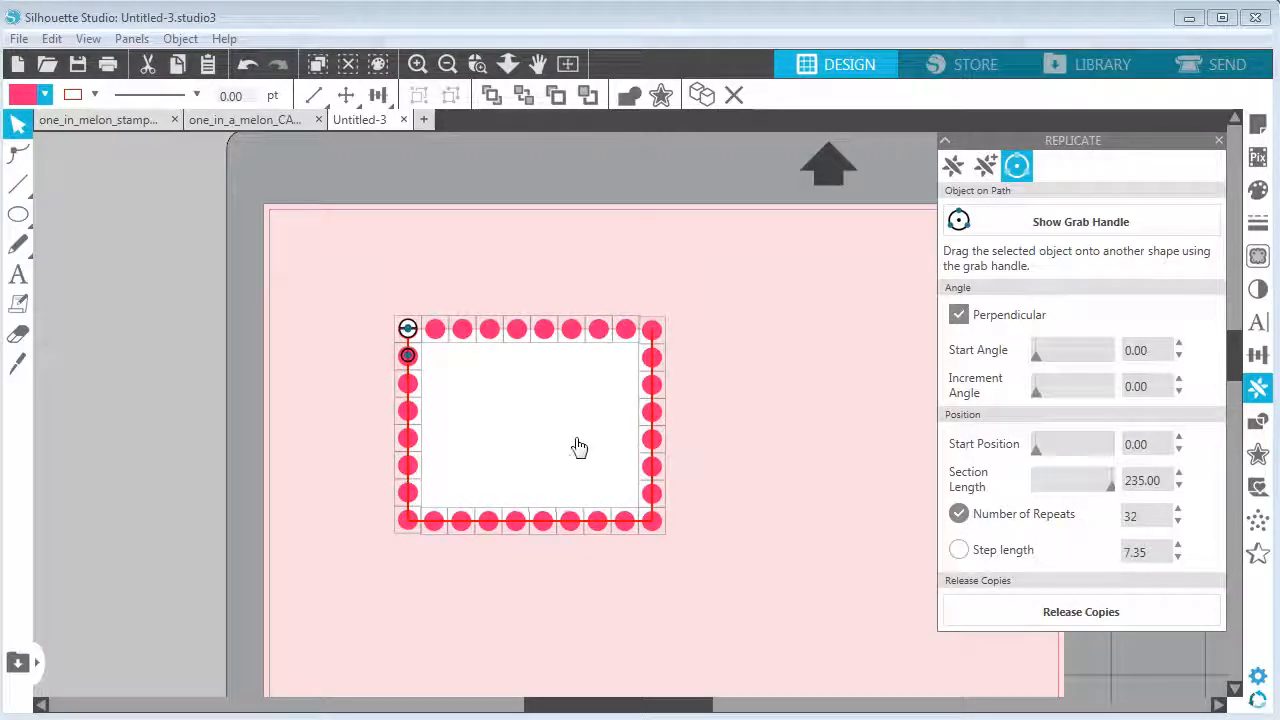
# Release the circle copies and subtract them, together with the rectangle, into a scalloped stamp
pyautogui.click(997, 606)
pyautogui.moveTo(330, 281); pyautogui.dragTo(756, 567)
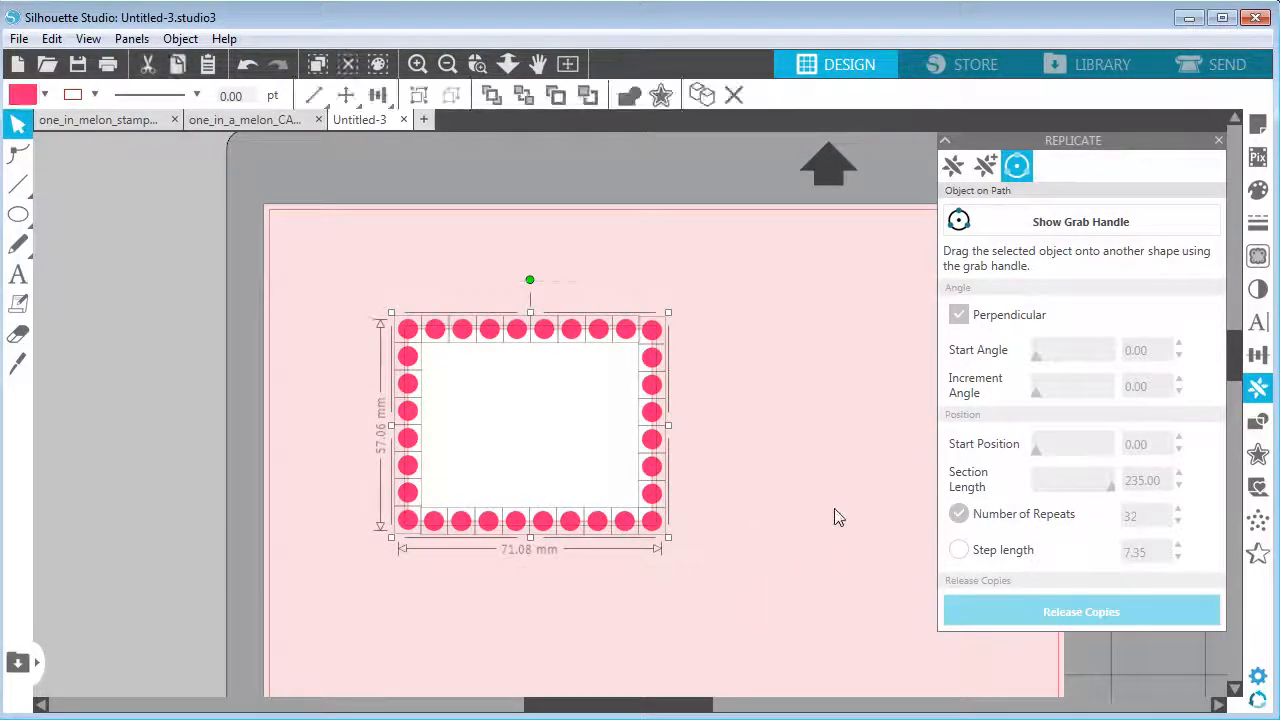
pyautogui.click(1258, 421)
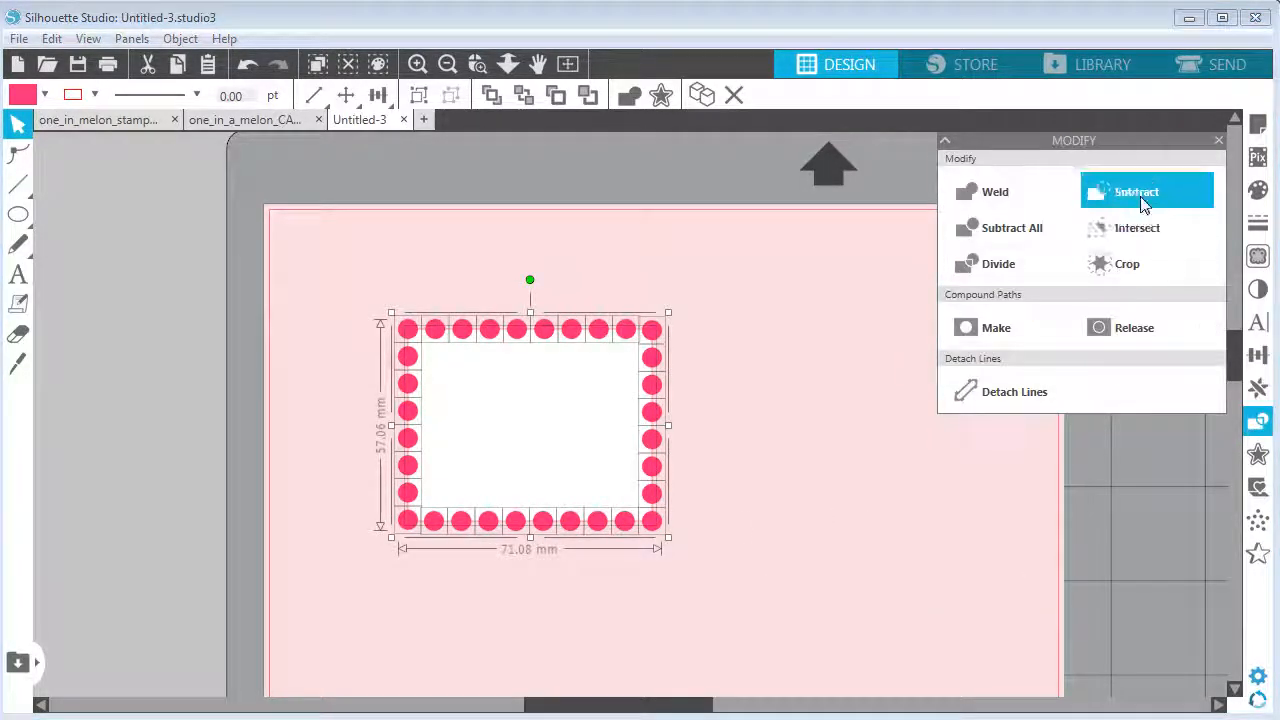
pyautogui.click(1136, 191)
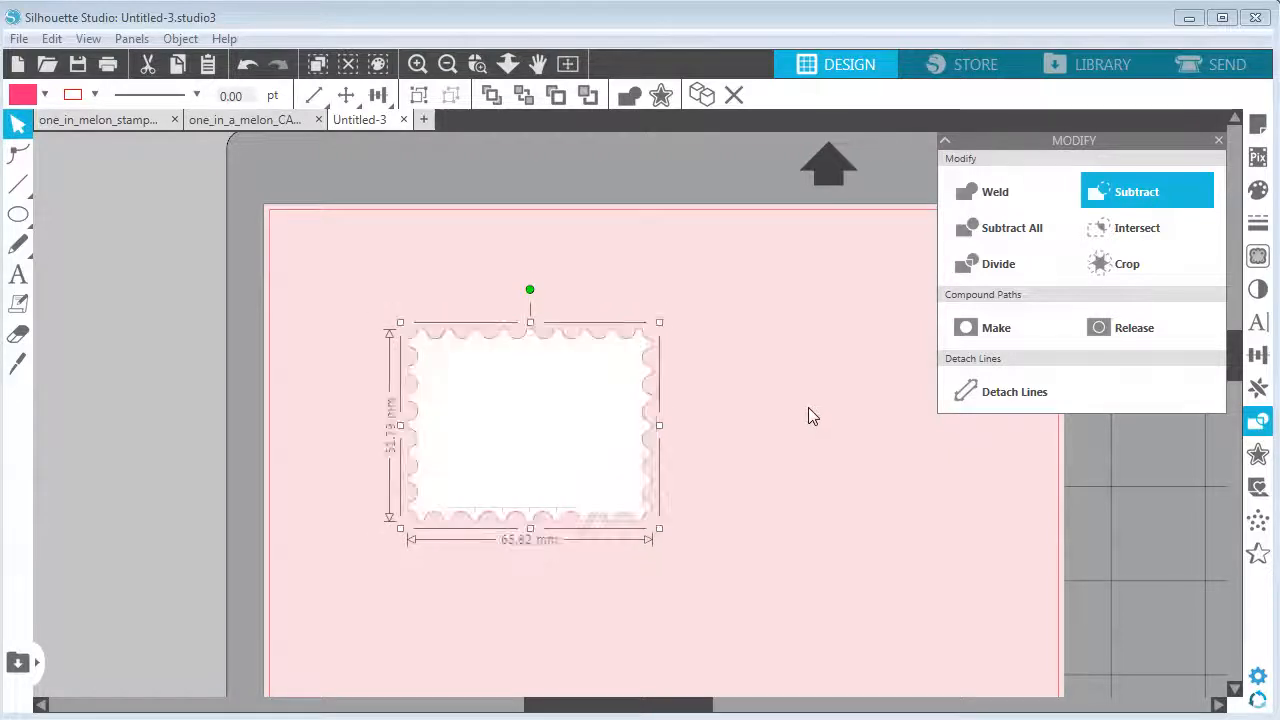
# Fill the stamp white and shift it slightly up and to the left
pyautogui.click(550, 407)
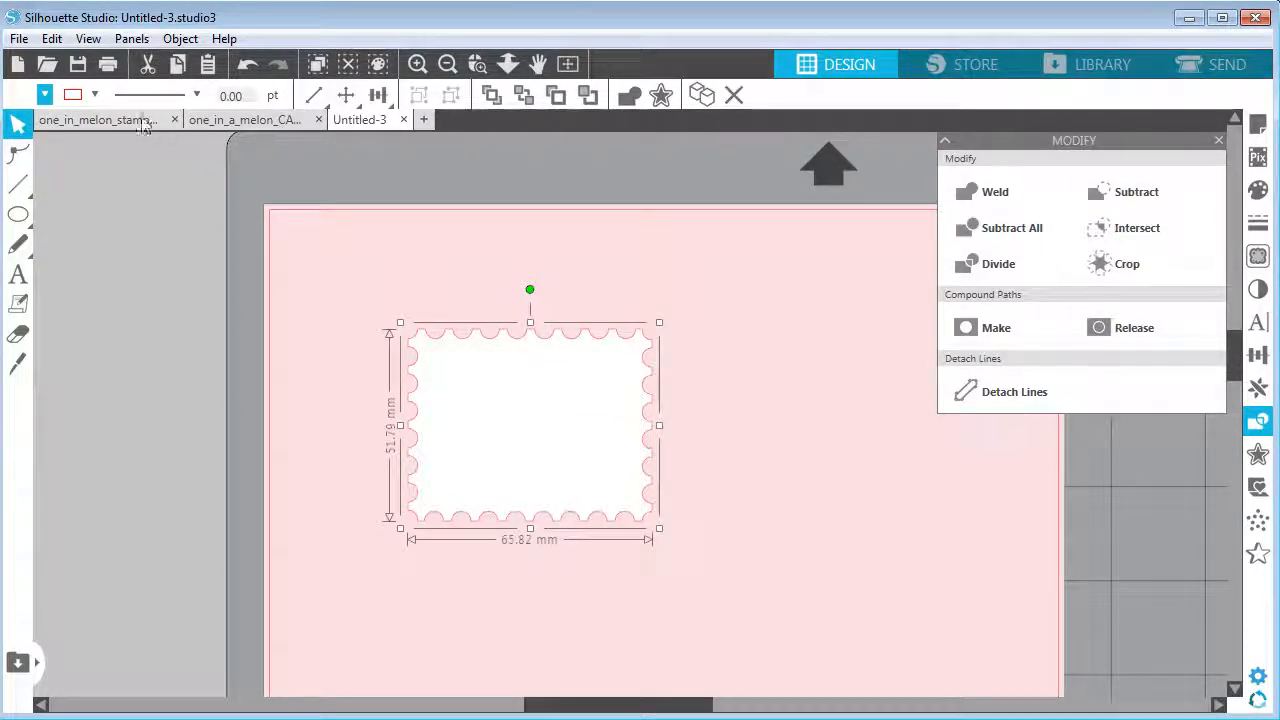
pyautogui.click(97, 97)
pyautogui.click(222, 130)
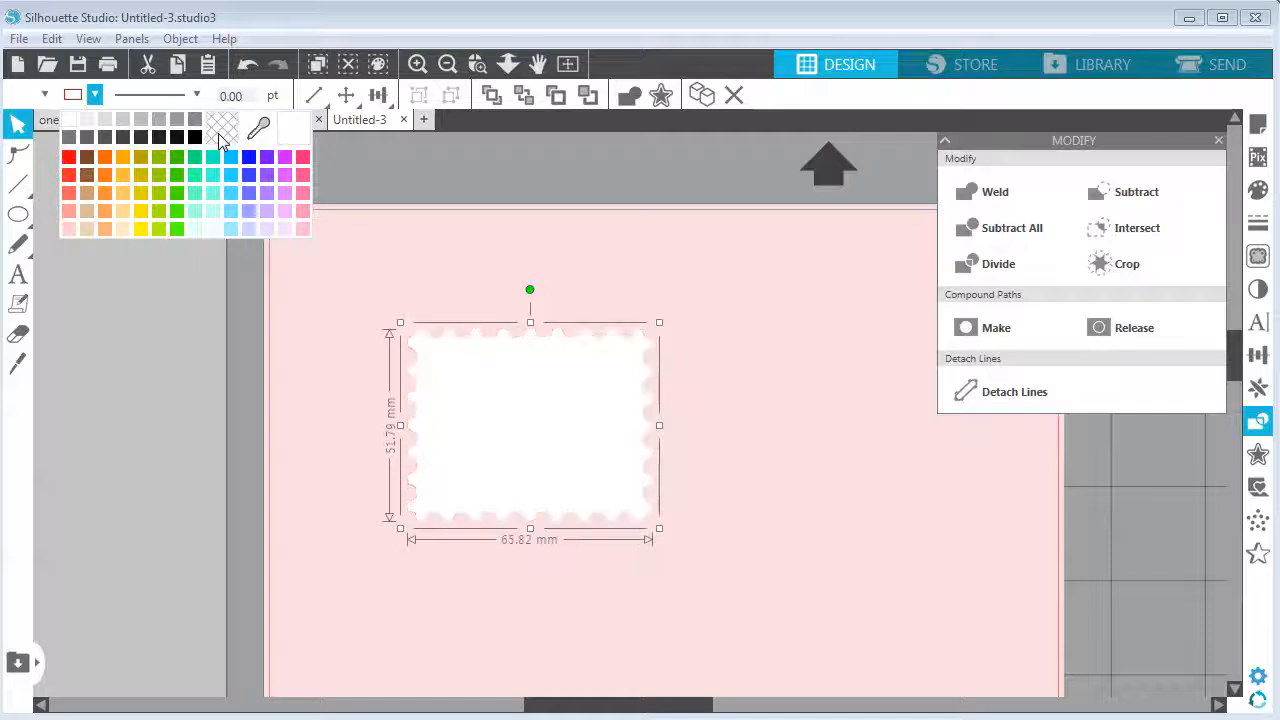
pyautogui.click(672, 343)
pyautogui.moveTo(600, 403); pyautogui.dragTo(563, 363)
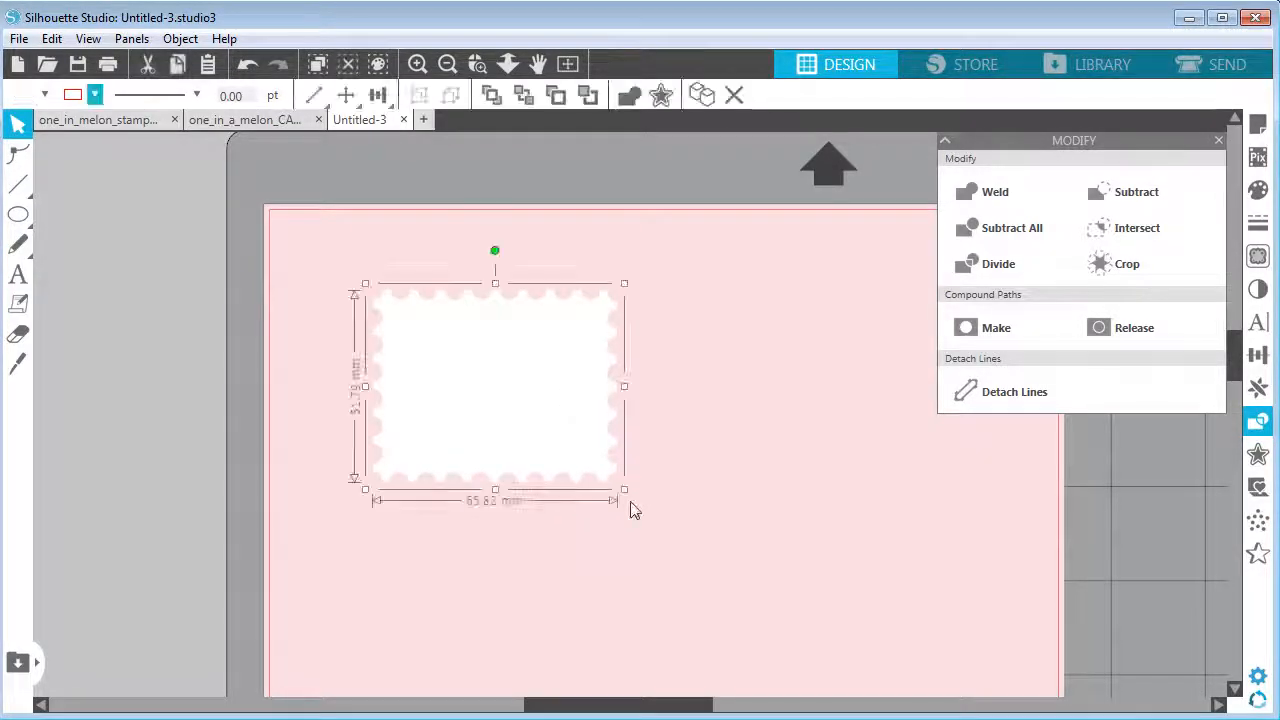
pyautogui.click(672, 390)
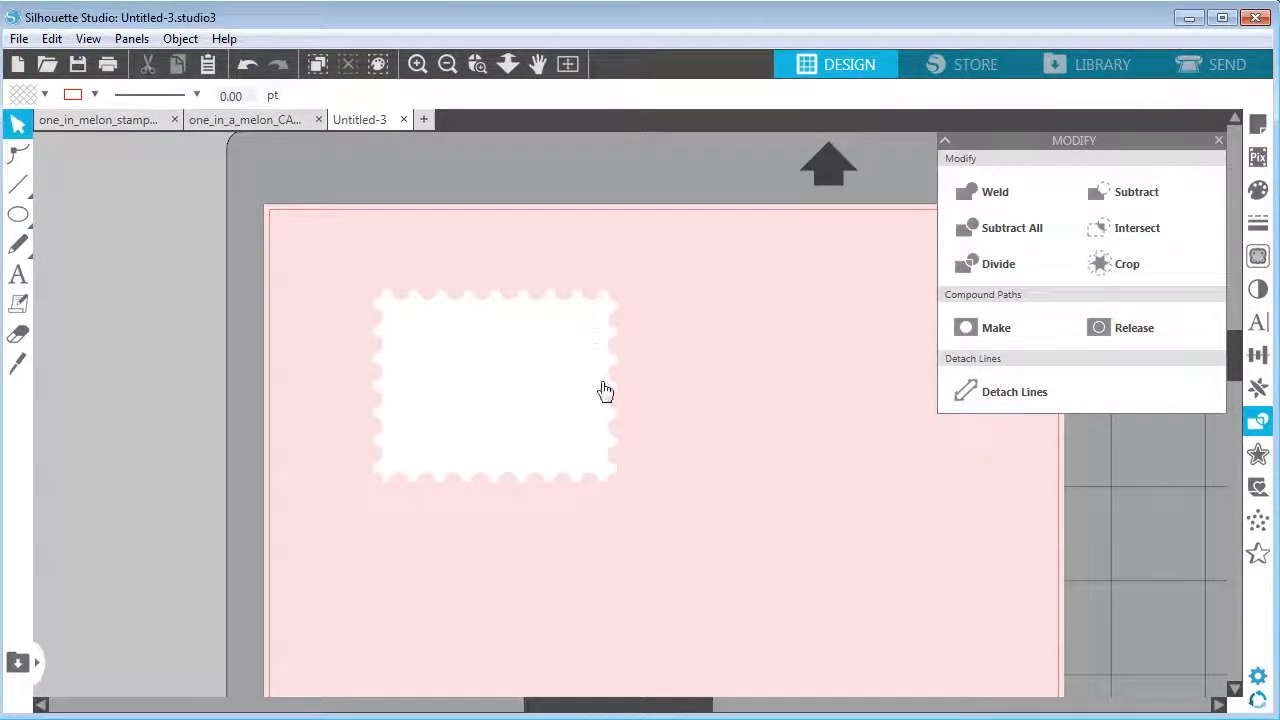
# Draw an inner rectangle about 54 × 40 mm inside the stamp
pyautogui.click(18, 214)
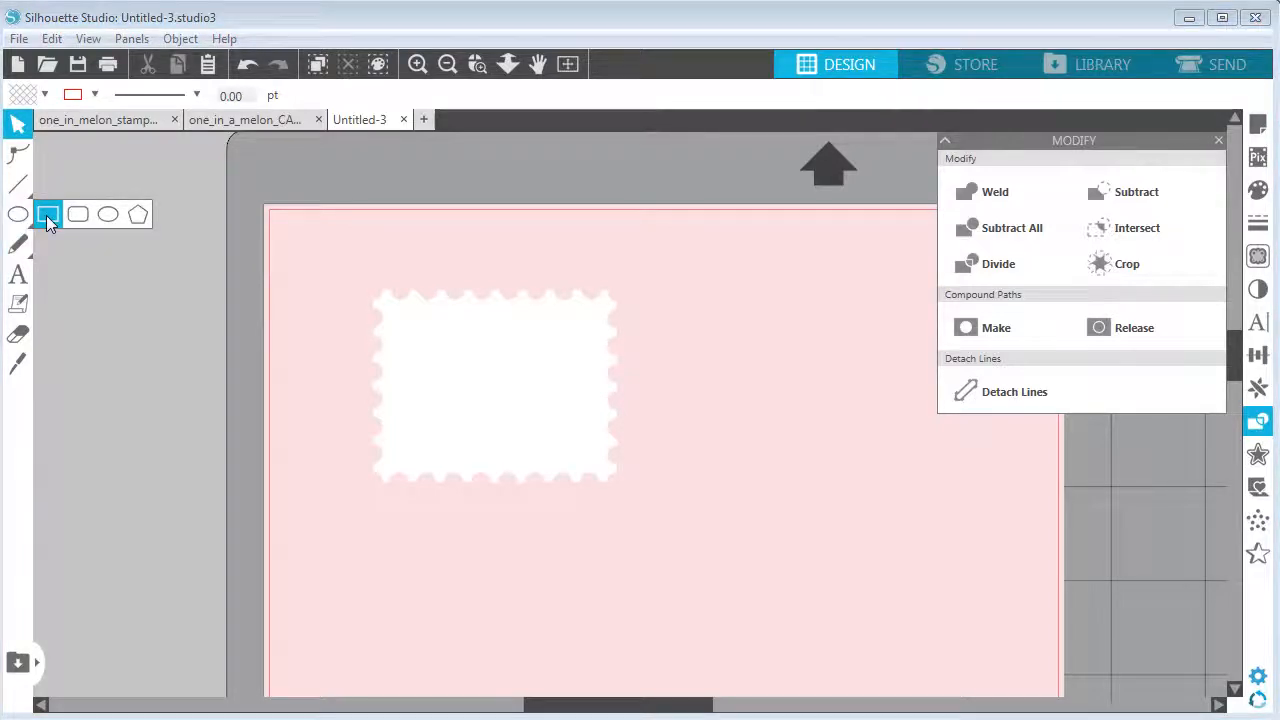
pyautogui.click(46, 215)
pyautogui.moveTo(396, 311); pyautogui.dragTo(600, 461)
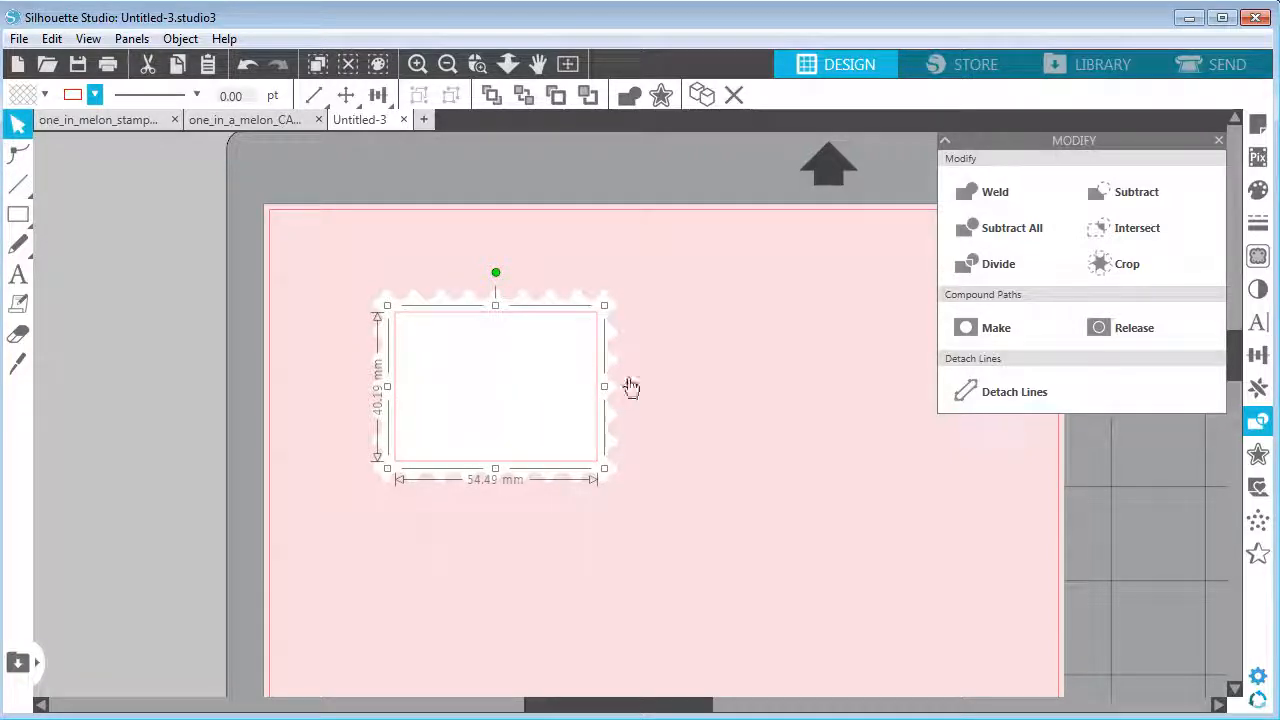
pyautogui.click(436, 175)
# Copy the pink watermelon sticker from the one_in_a_melon_CAMEO file and paste it onto the stamp
pyautogui.click(246, 121)
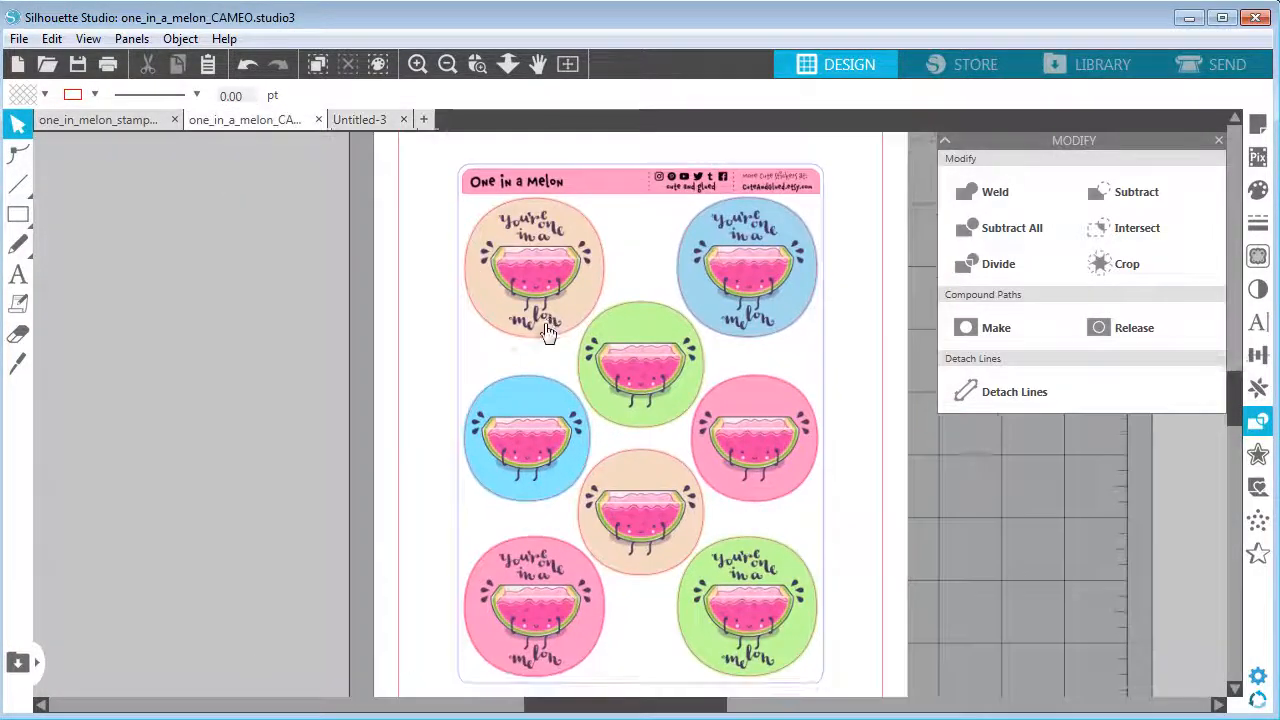
pyautogui.click(755, 447)
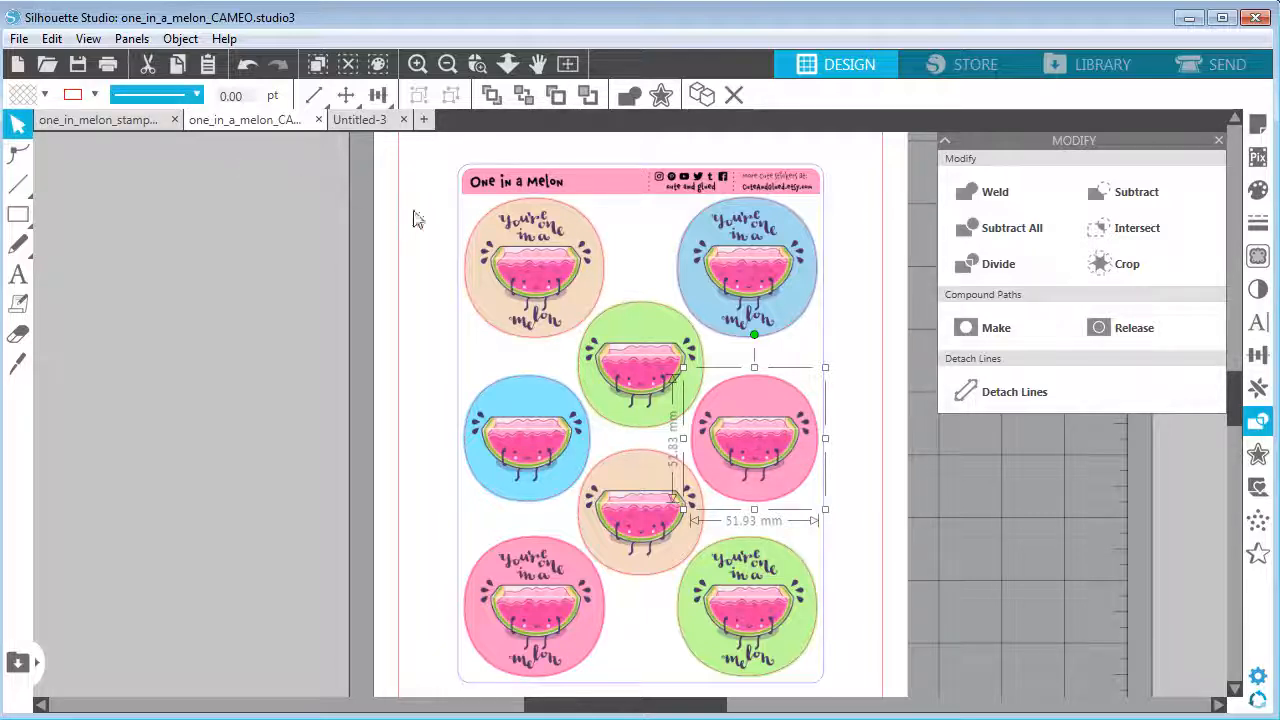
pyautogui.click(362, 121)
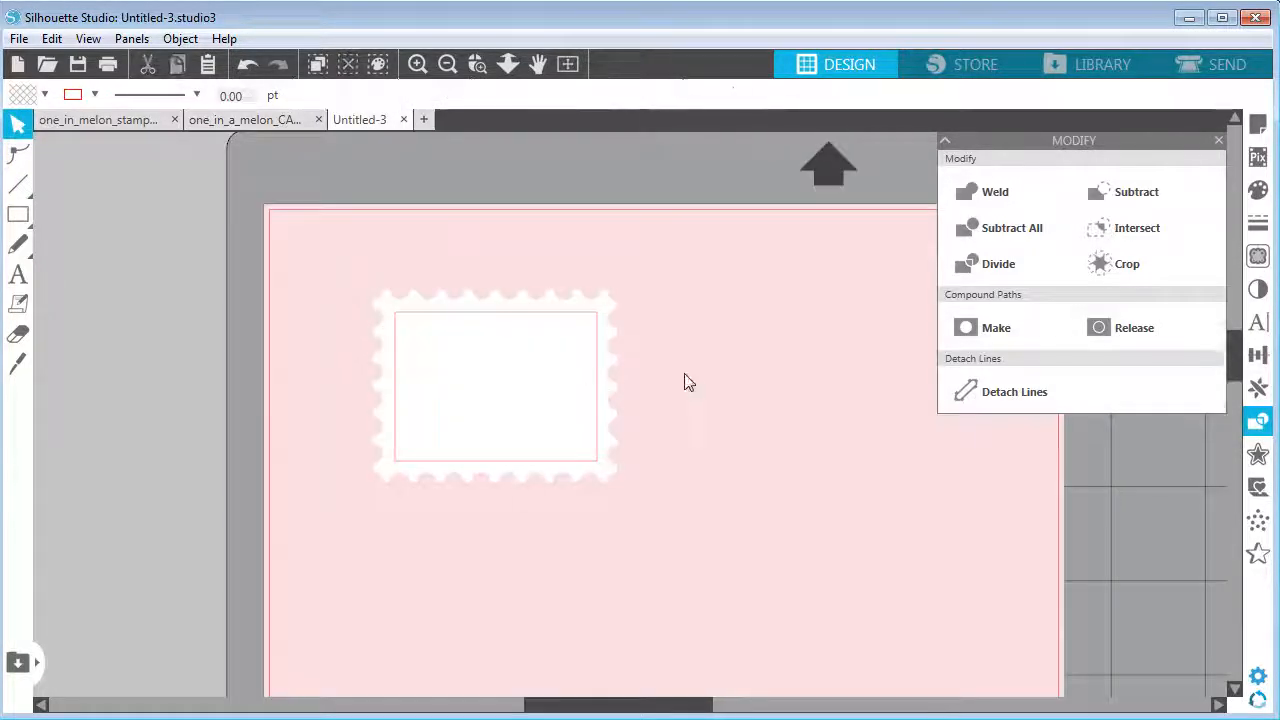
pyautogui.hotkey('ctrl', 'v')
pyautogui.moveTo(846, 680); pyautogui.dragTo(536, 324)
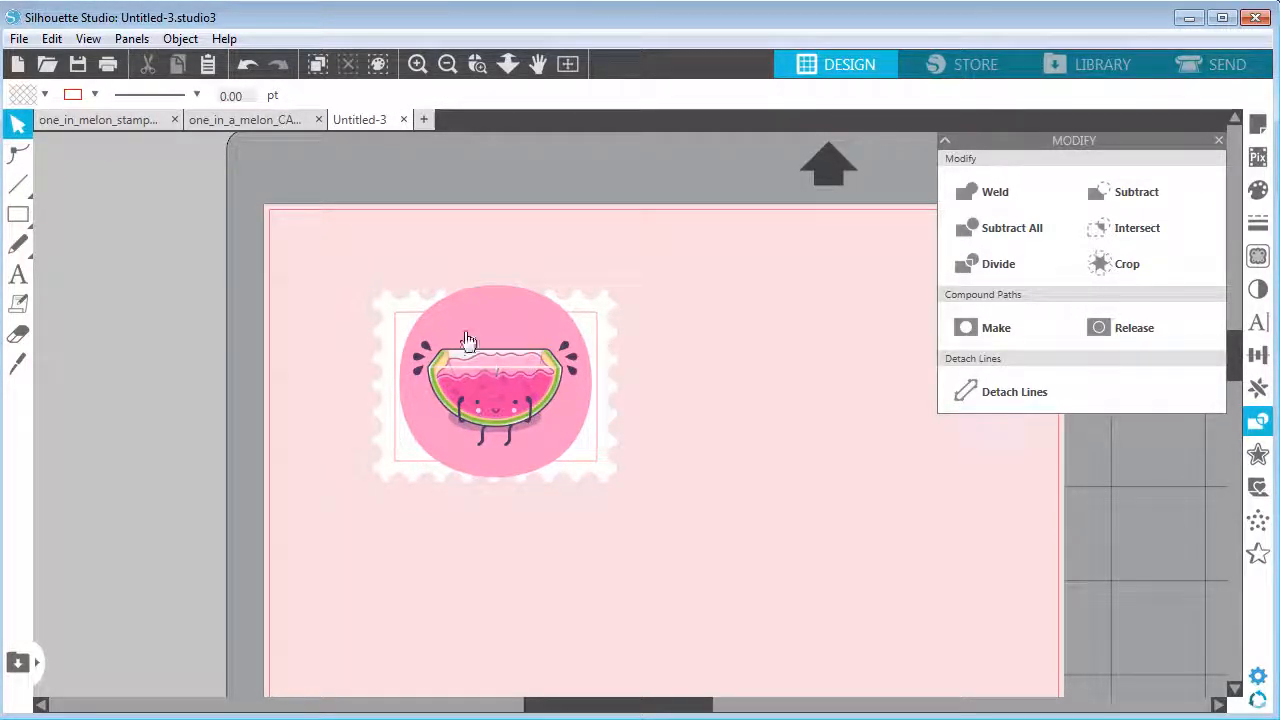
# Move the watermelon sticker to the right of the stamp and close the Modify panel
pyautogui.moveTo(469, 322); pyautogui.dragTo(783, 418)
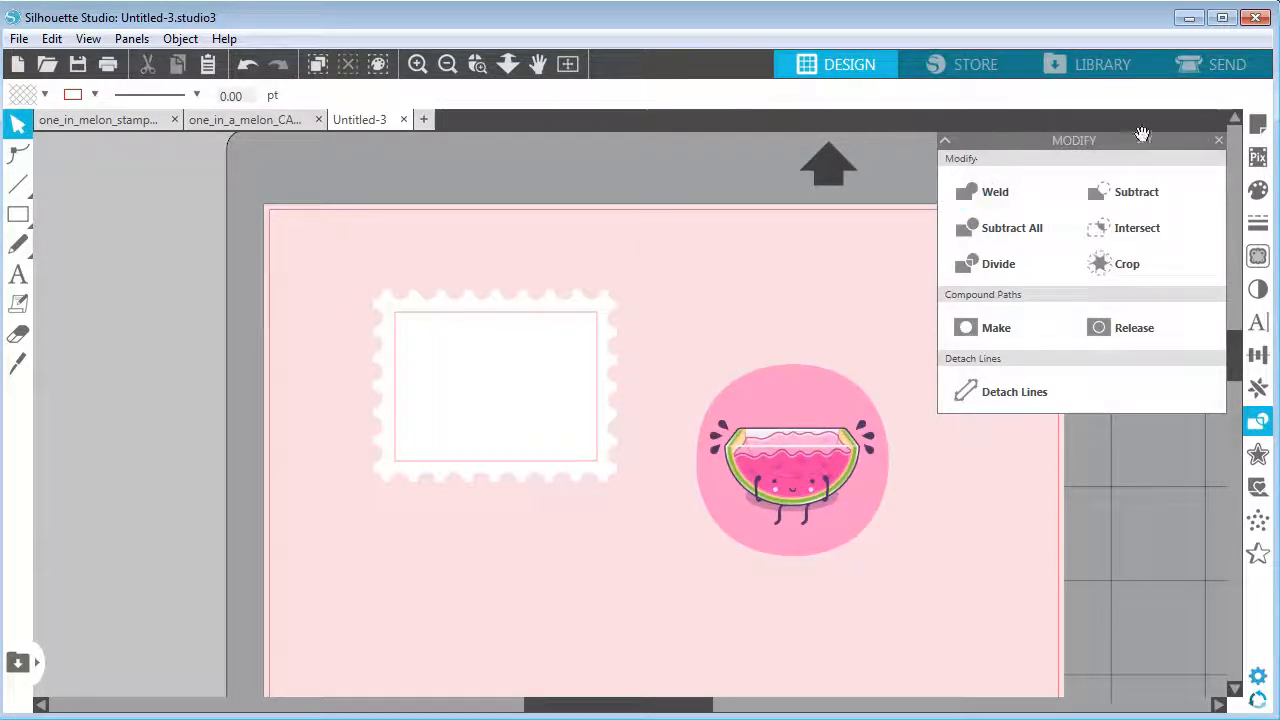
pyautogui.click(1218, 140)
pyautogui.moveTo(834, 409); pyautogui.dragTo(852, 386)
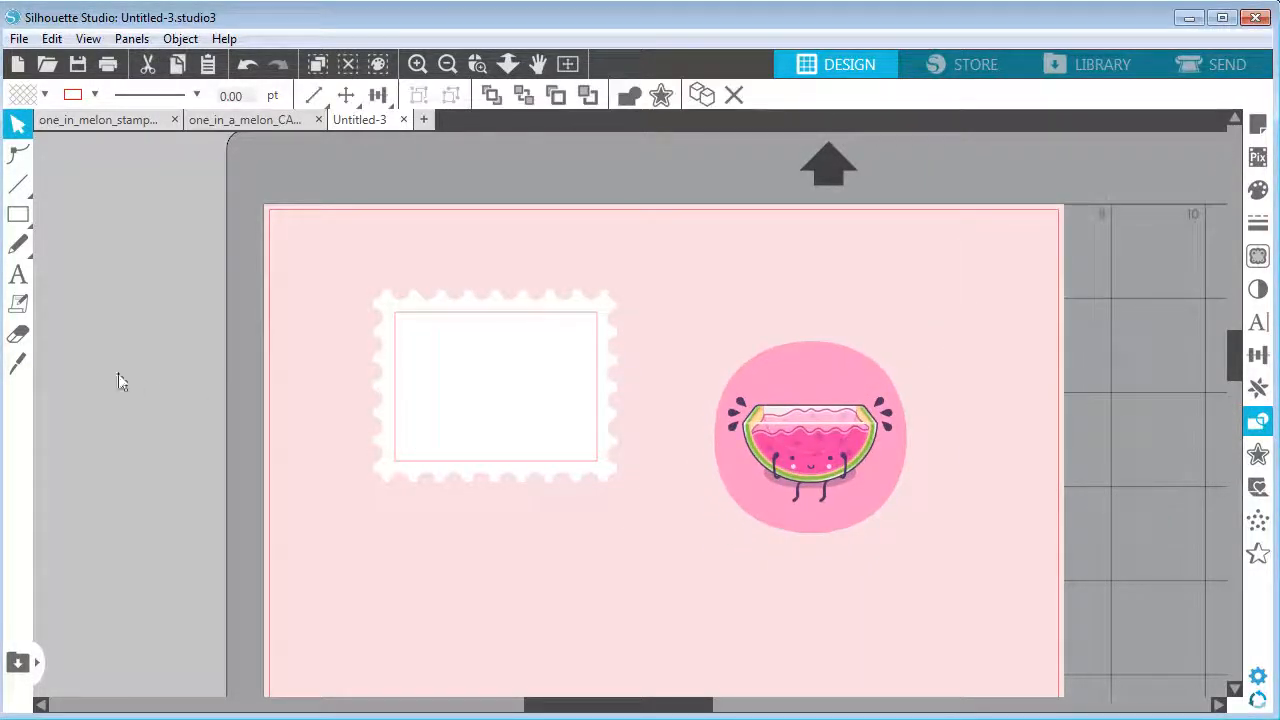
# Slice the sticker with the Knife tool using two horizontal cuts near its top and bottom
pyautogui.click(16, 366)
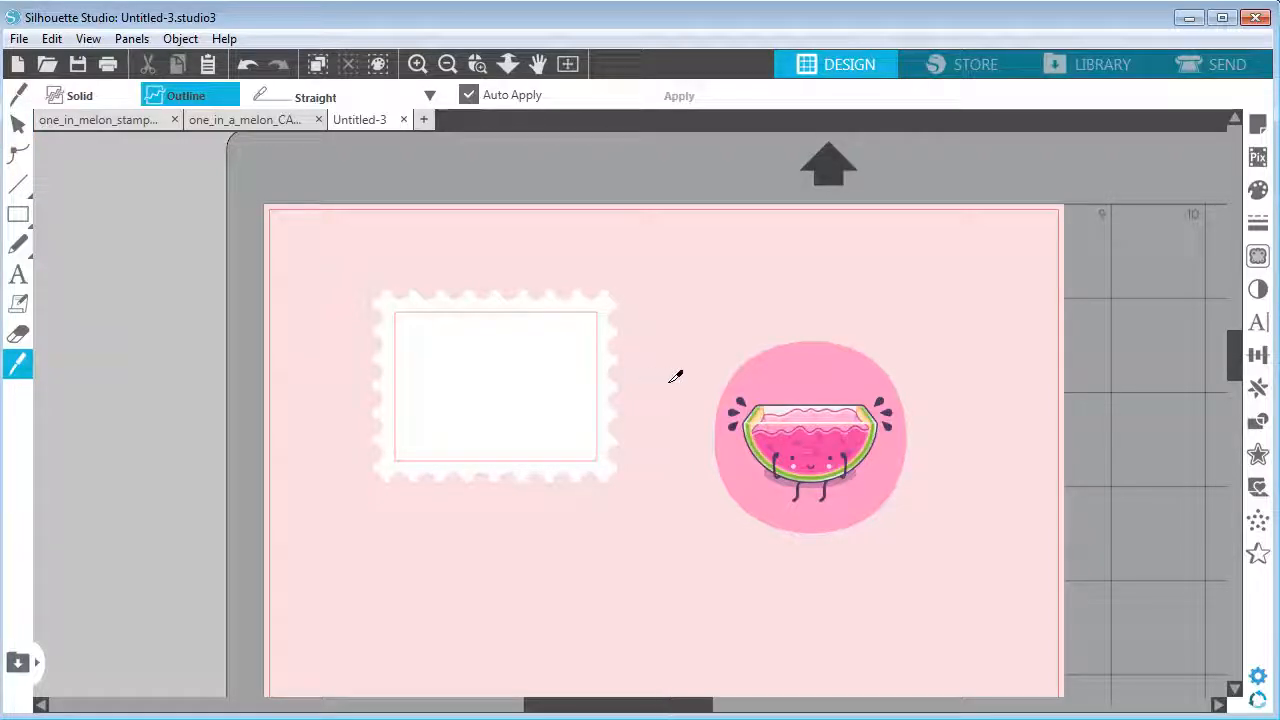
pyautogui.moveTo(652, 380); pyautogui.dragTo(1063, 384)
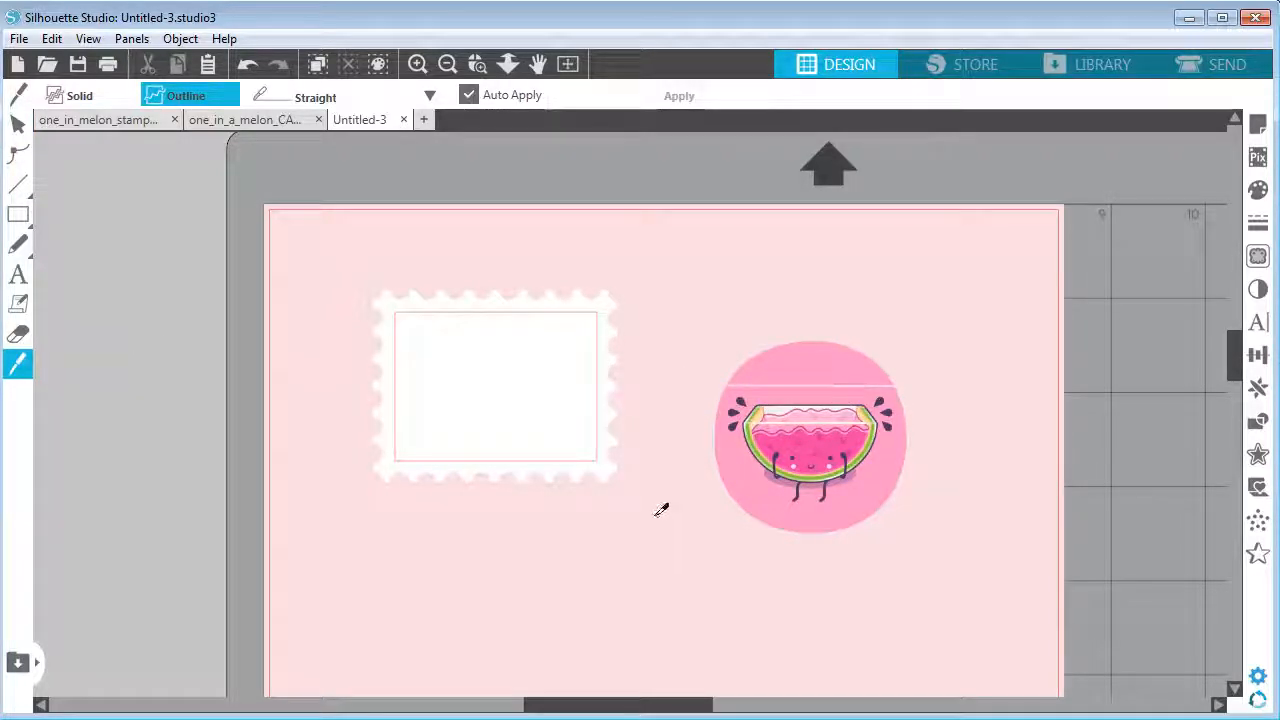
pyautogui.moveTo(655, 515); pyautogui.dragTo(1023, 494)
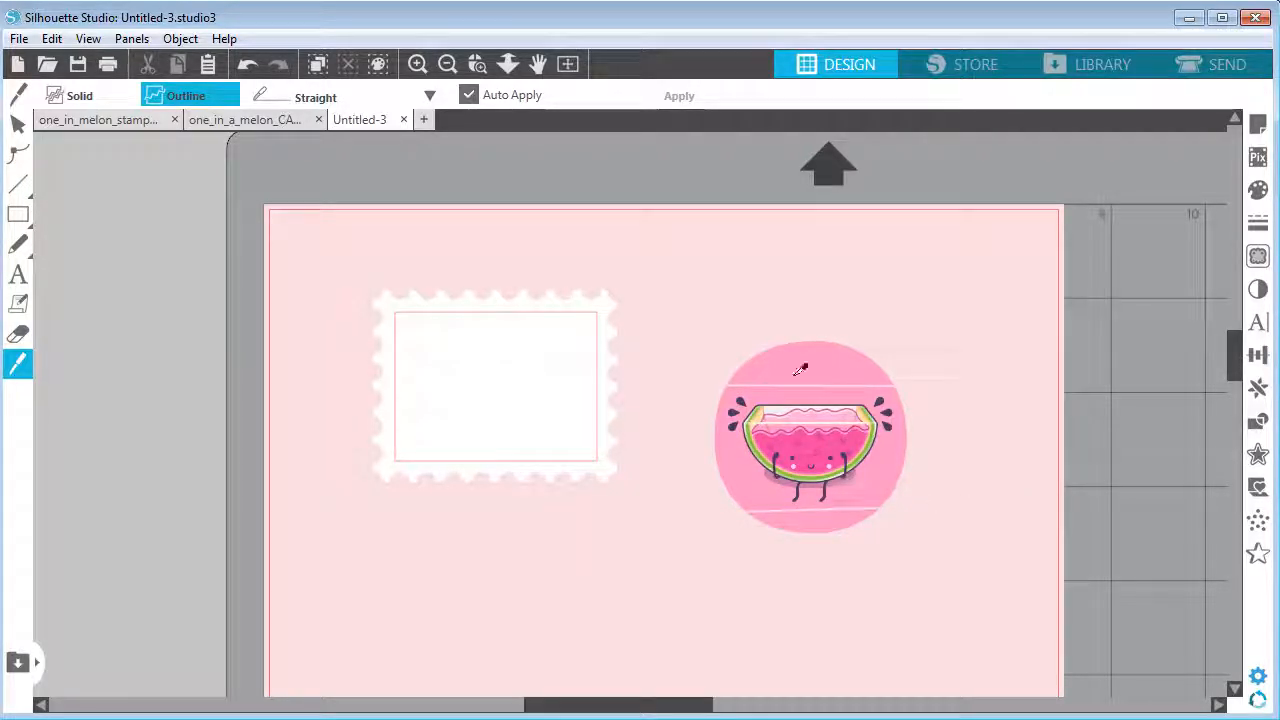
pyautogui.click(18, 124)
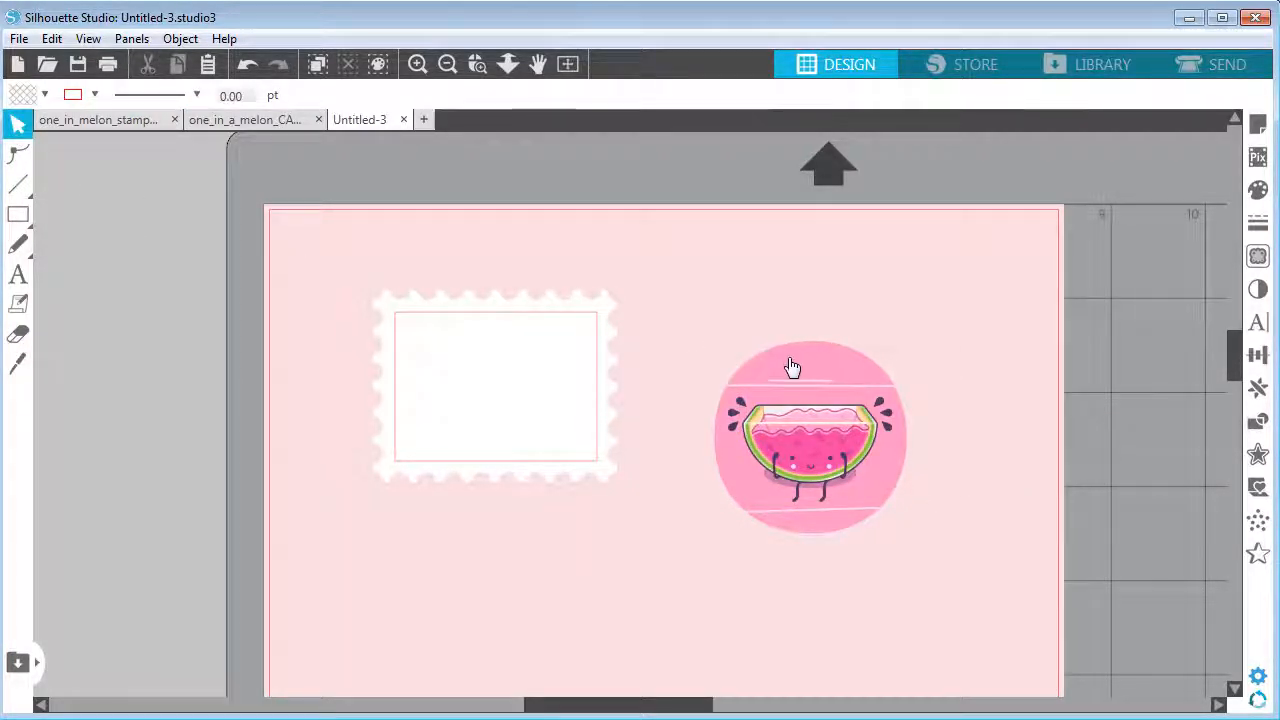
# Pull the sliced top and bottom pieces away from the sticker's middle section
pyautogui.moveTo(791, 363); pyautogui.dragTo(791, 303)
pyautogui.moveTo(811, 520); pyautogui.dragTo(811, 595)
pyautogui.moveTo(825, 312); pyautogui.dragTo(829, 358)
pyautogui.click(829, 358)
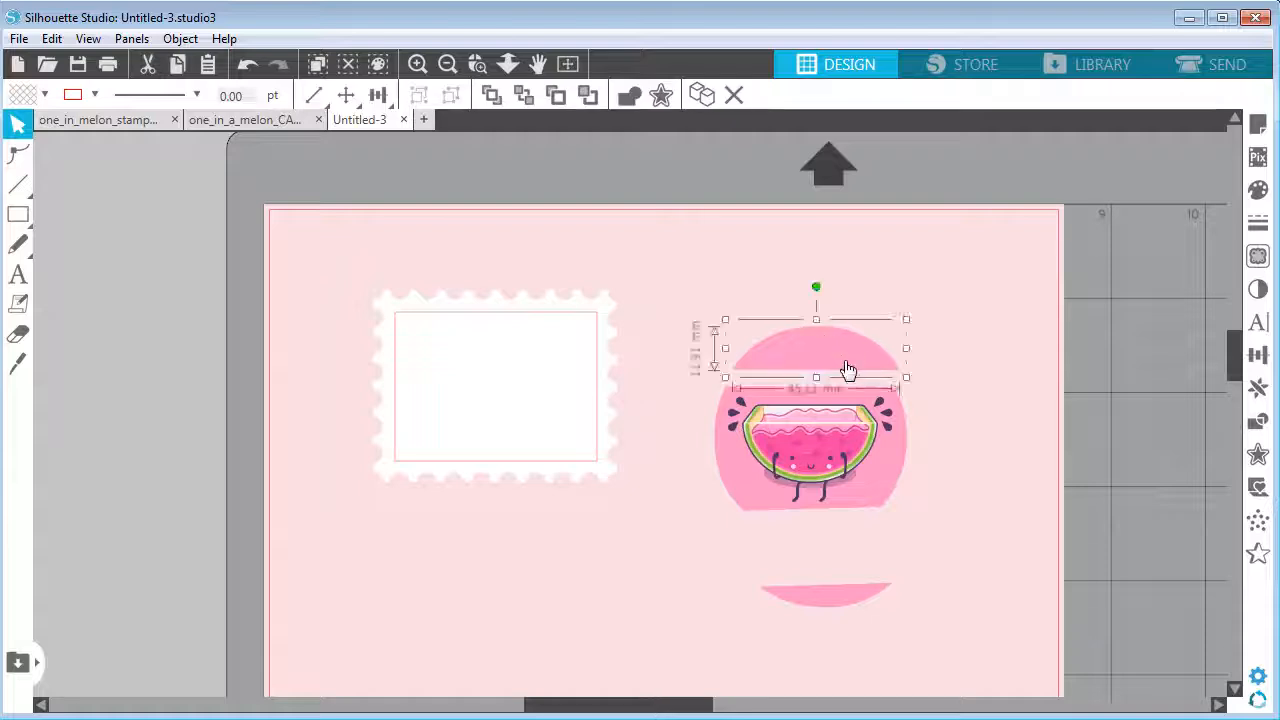
# Delete the sliced top and bottom pieces of the sticker
pyautogui.press('Delete')
pyautogui.moveTo(849, 586); pyautogui.dragTo(840, 567)
pyautogui.press('Delete')
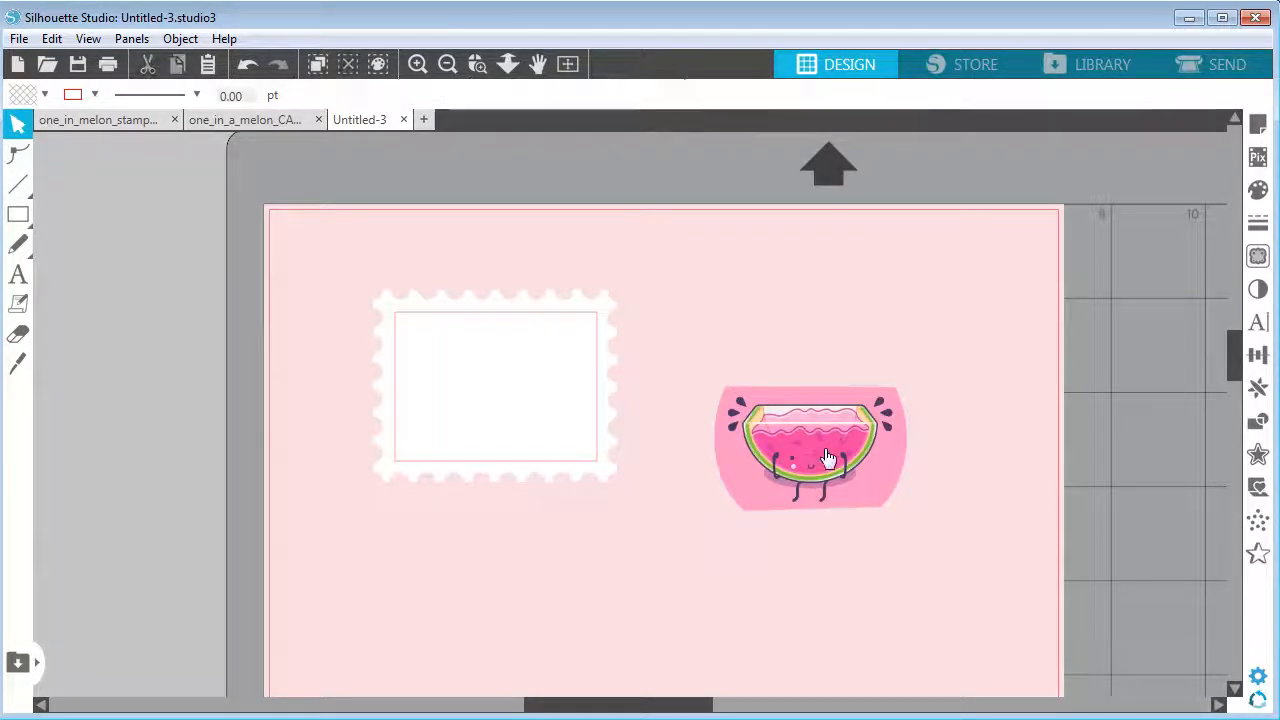
# Cut a thin sliver off the sticker's bottom edge with the Knife tool and delete that sliver
pyautogui.click(868, 510)
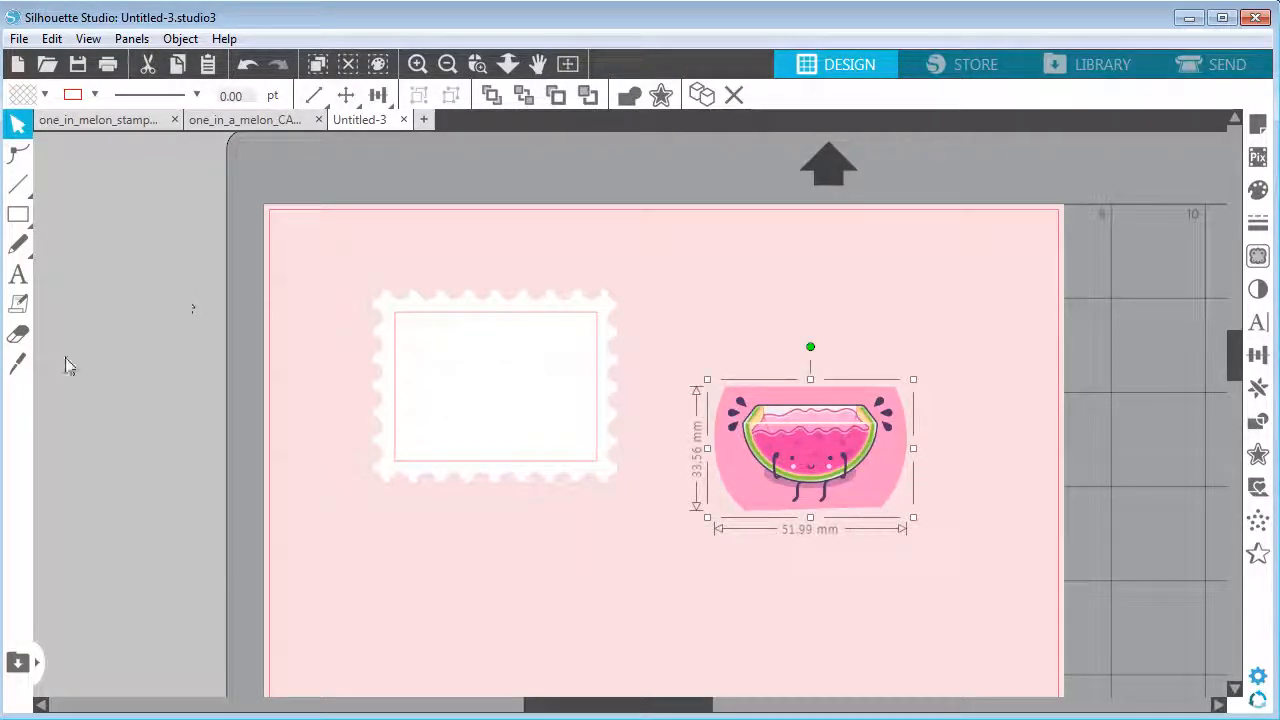
pyautogui.click(18, 364)
pyautogui.moveTo(668, 498); pyautogui.dragTo(943, 506)
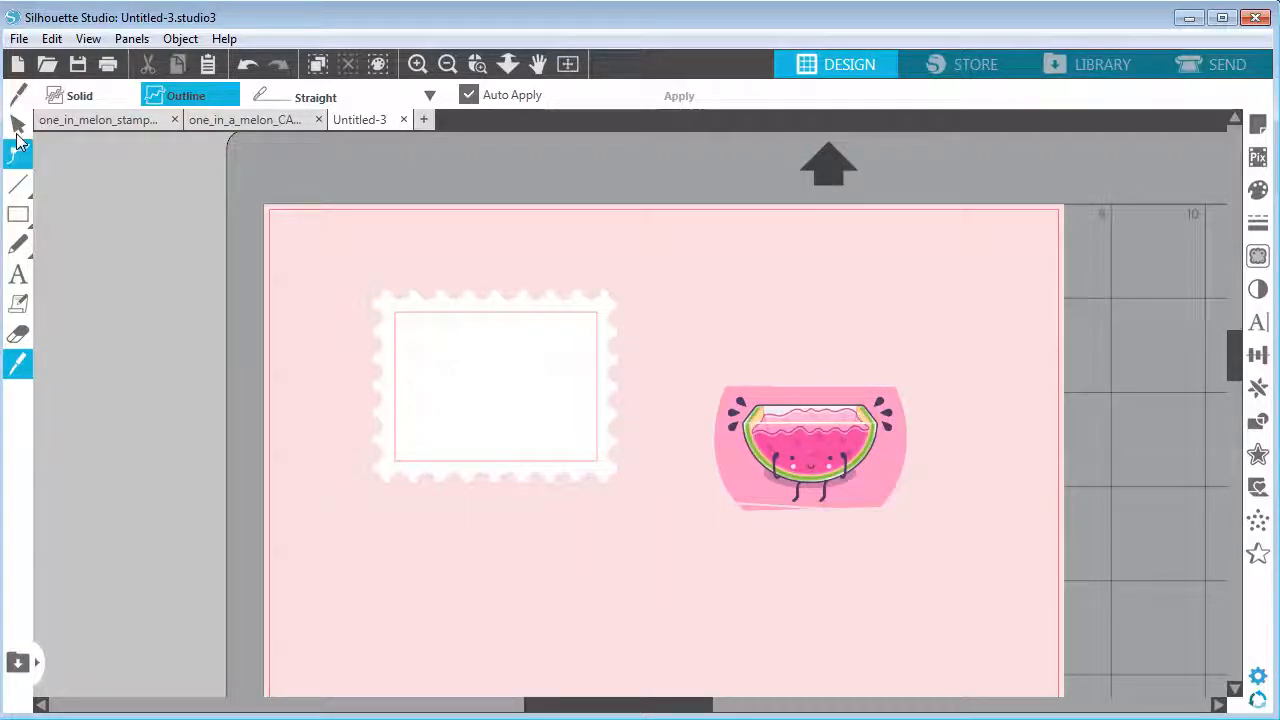
pyautogui.moveTo(745, 502); pyautogui.dragTo(766, 456)
pyautogui.click(748, 518)
pyautogui.click(755, 508)
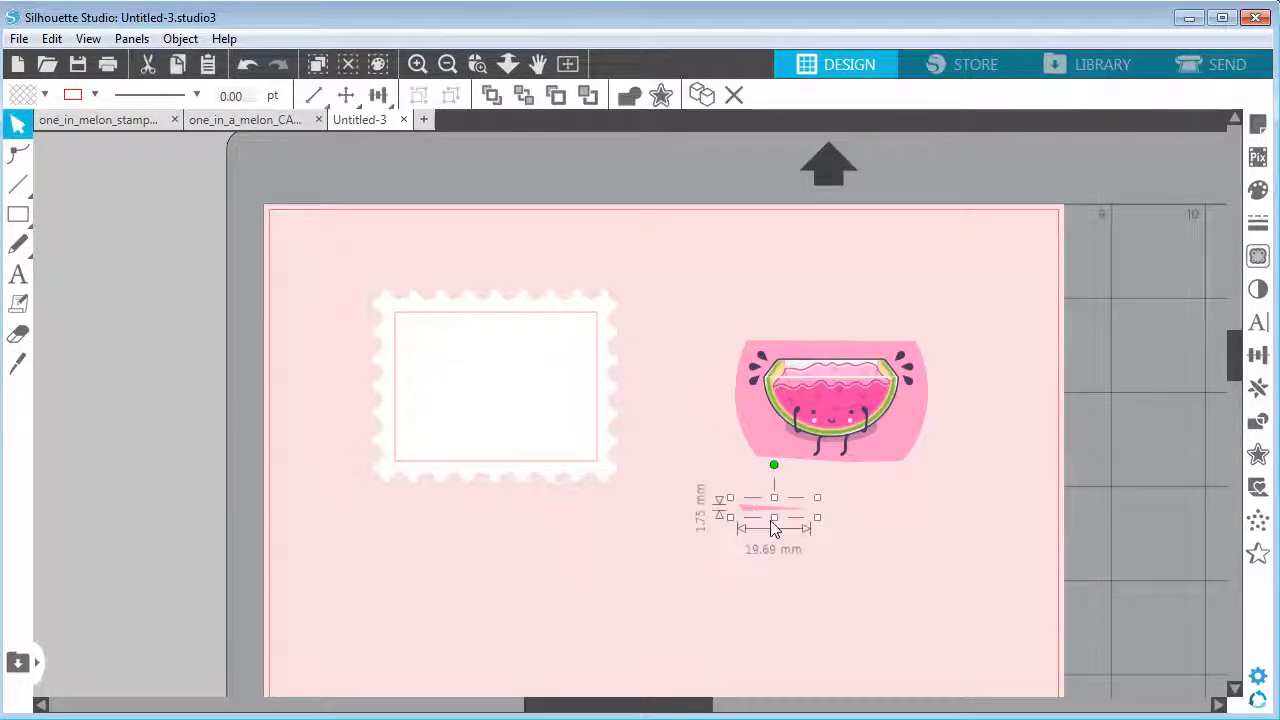
pyautogui.press('Delete')
# Move the watermelon sticker into the stamp and fill the stamp's inner rectangle with the sticker's pink using the eyedropper
pyautogui.moveTo(835, 420); pyautogui.dragTo(517, 406)
pyautogui.press('Escape')
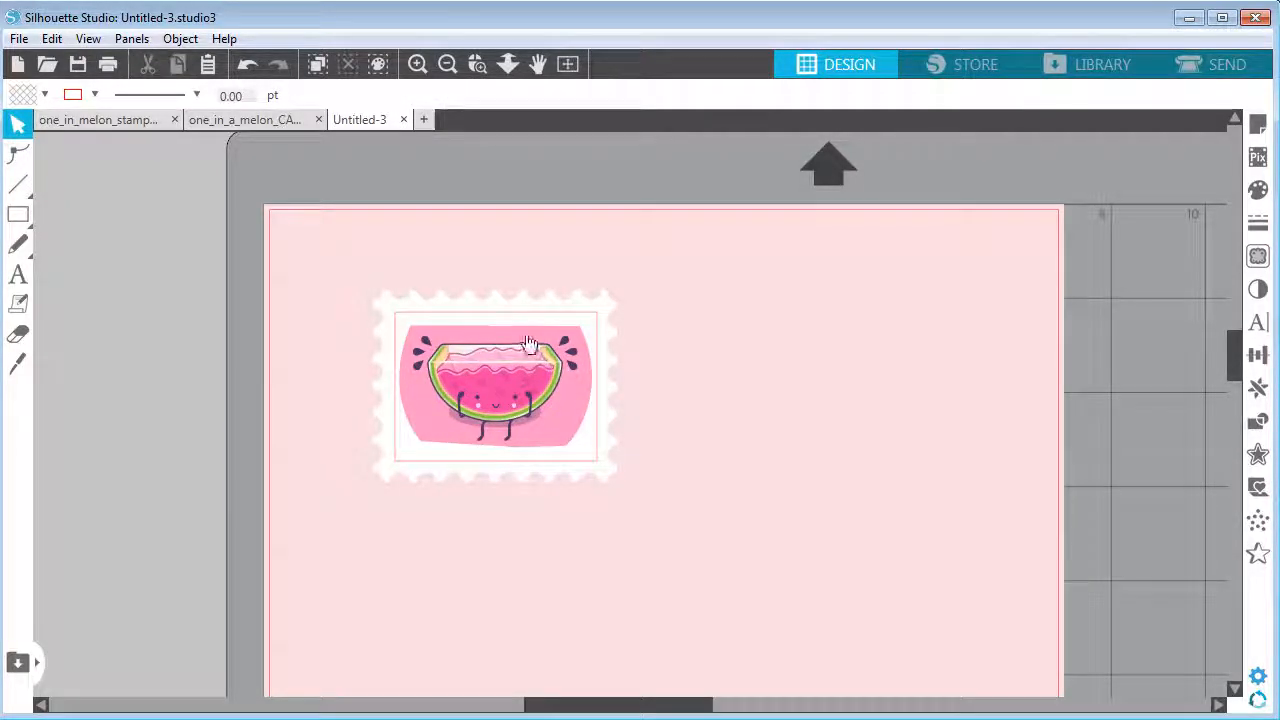
pyautogui.click(521, 321)
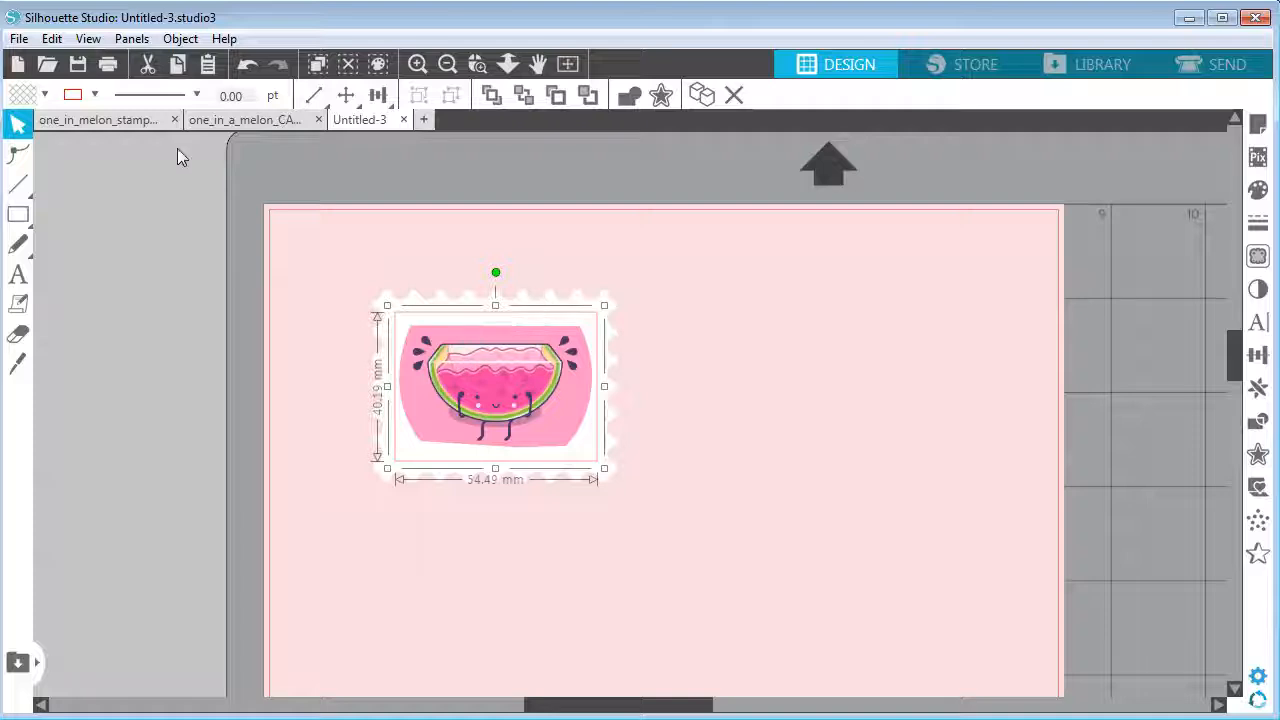
pyautogui.click(44, 94)
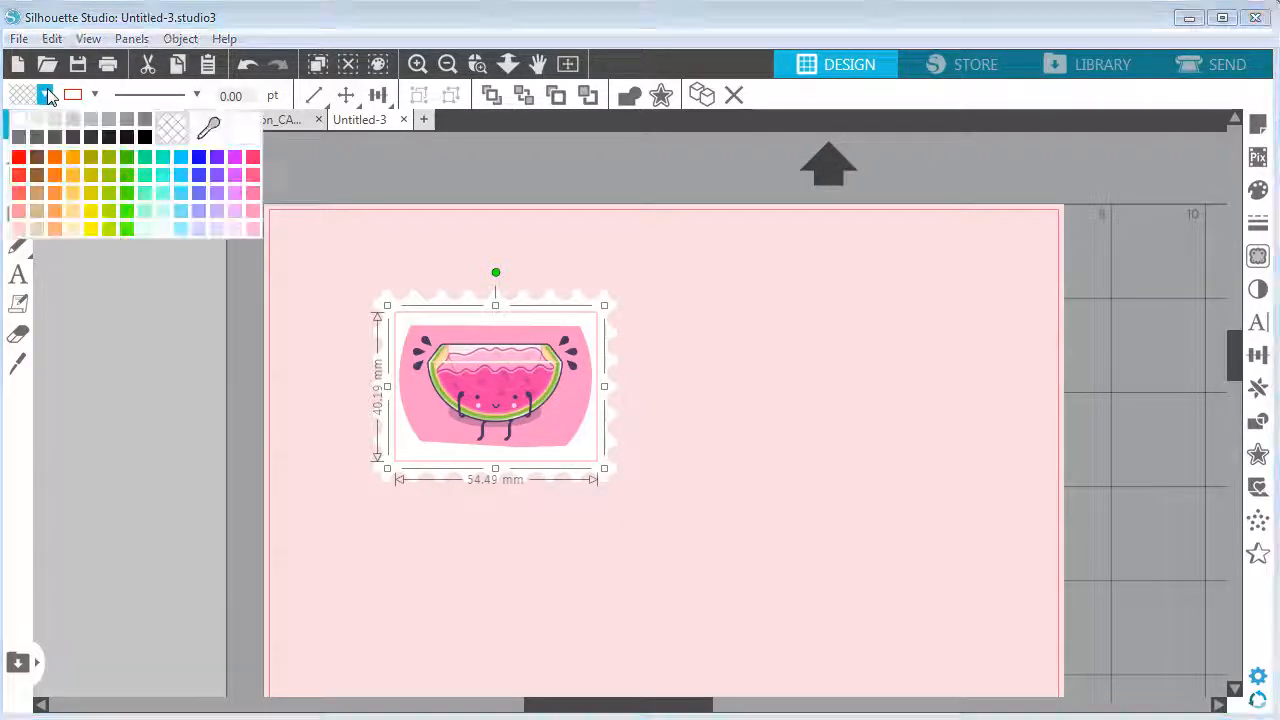
pyautogui.click(208, 130)
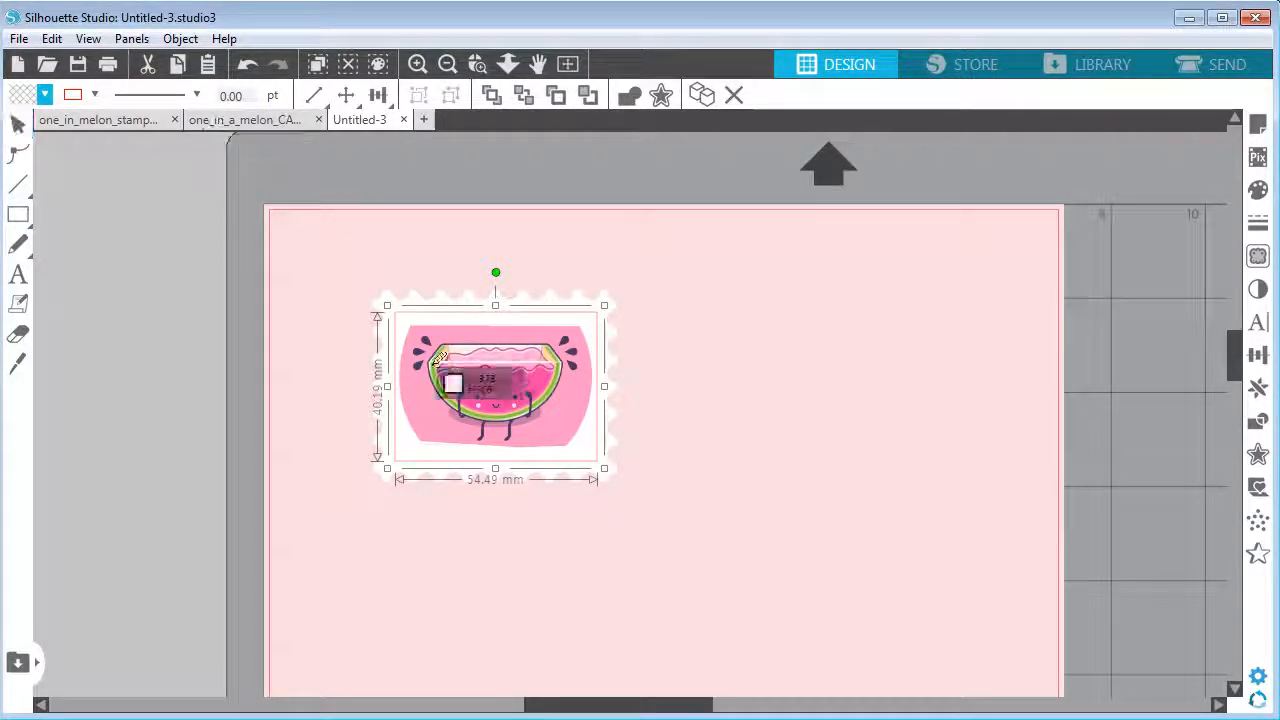
pyautogui.click(428, 392)
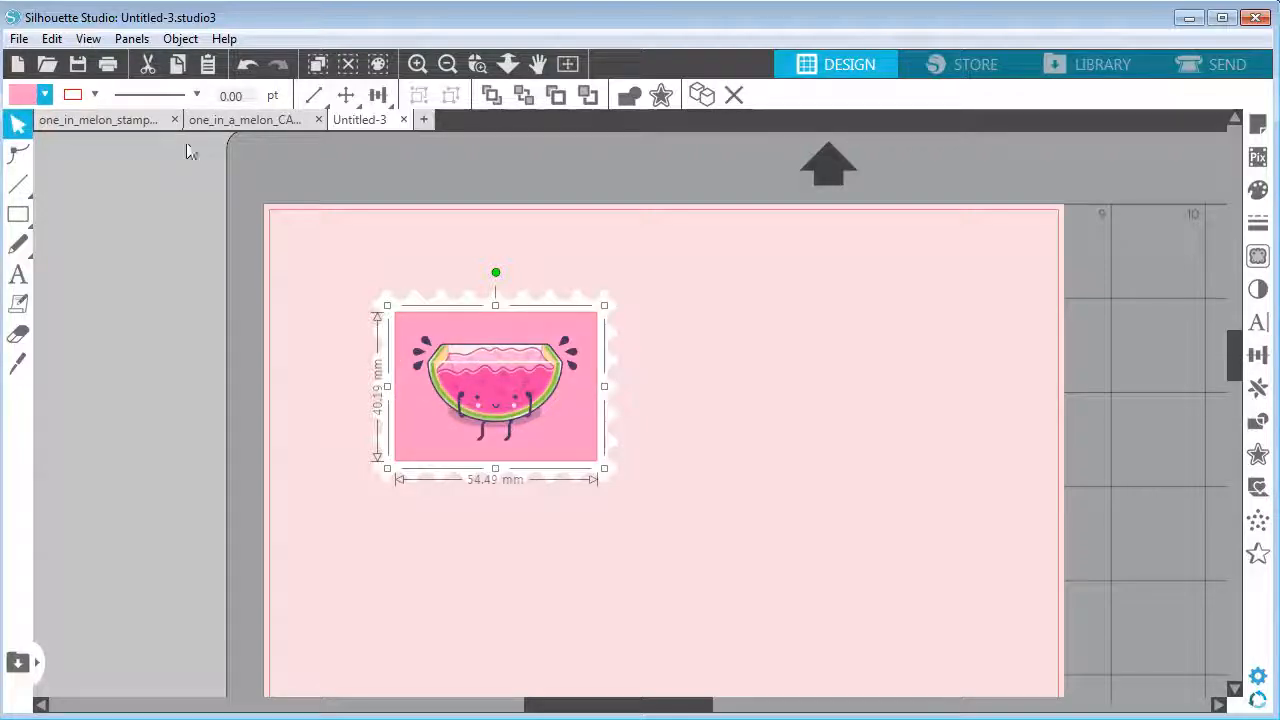
# Remove the outline color from the stamp's inner rectangle
pyautogui.click(95, 94)
pyautogui.click(225, 130)
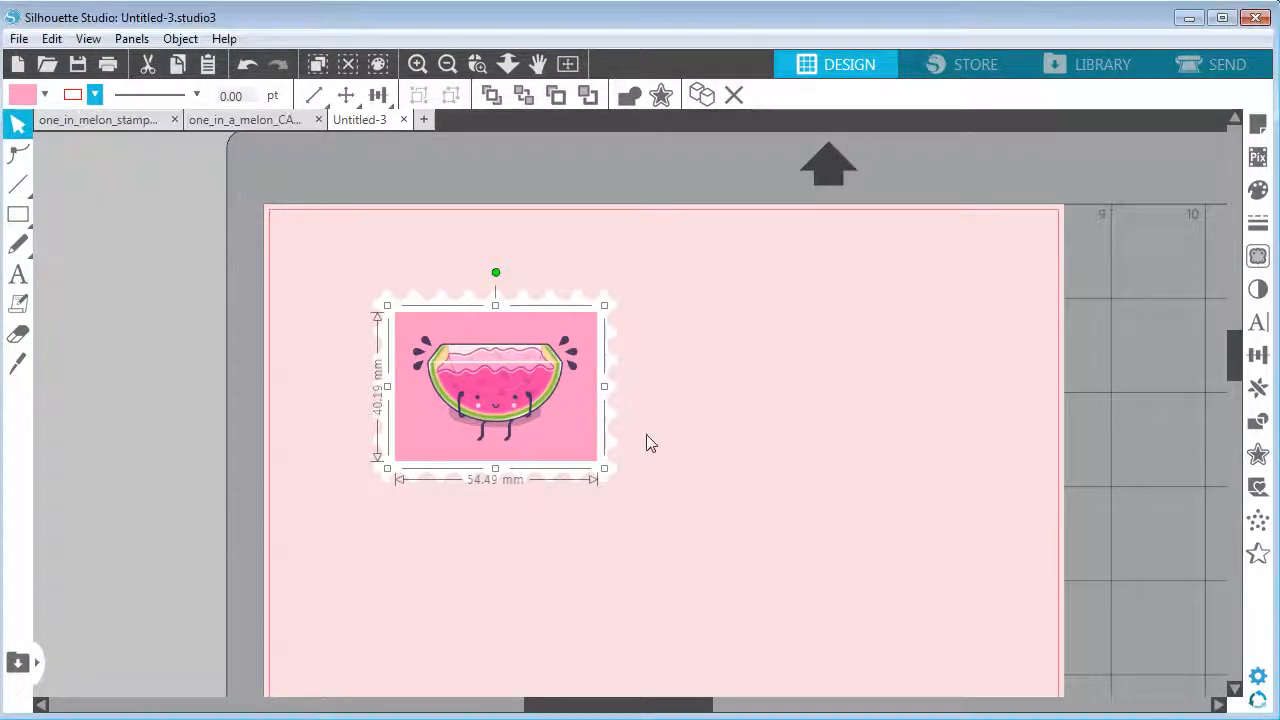
pyautogui.click(660, 440)
# Add a text object reading "1" beside the stamp with the Text tool
pyautogui.click(418, 66)
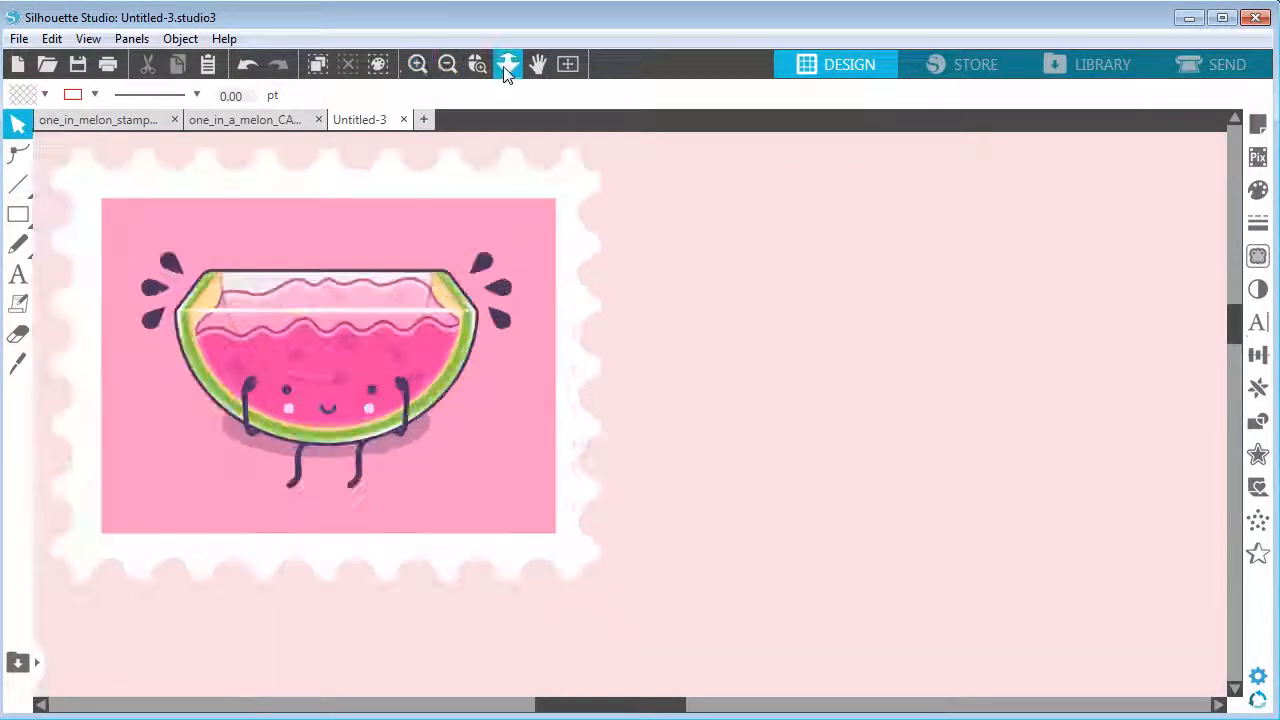
pyautogui.click(537, 64)
pyautogui.moveTo(800, 357); pyautogui.dragTo(1040, 377)
pyautogui.moveTo(927, 391); pyautogui.dragTo(974, 408)
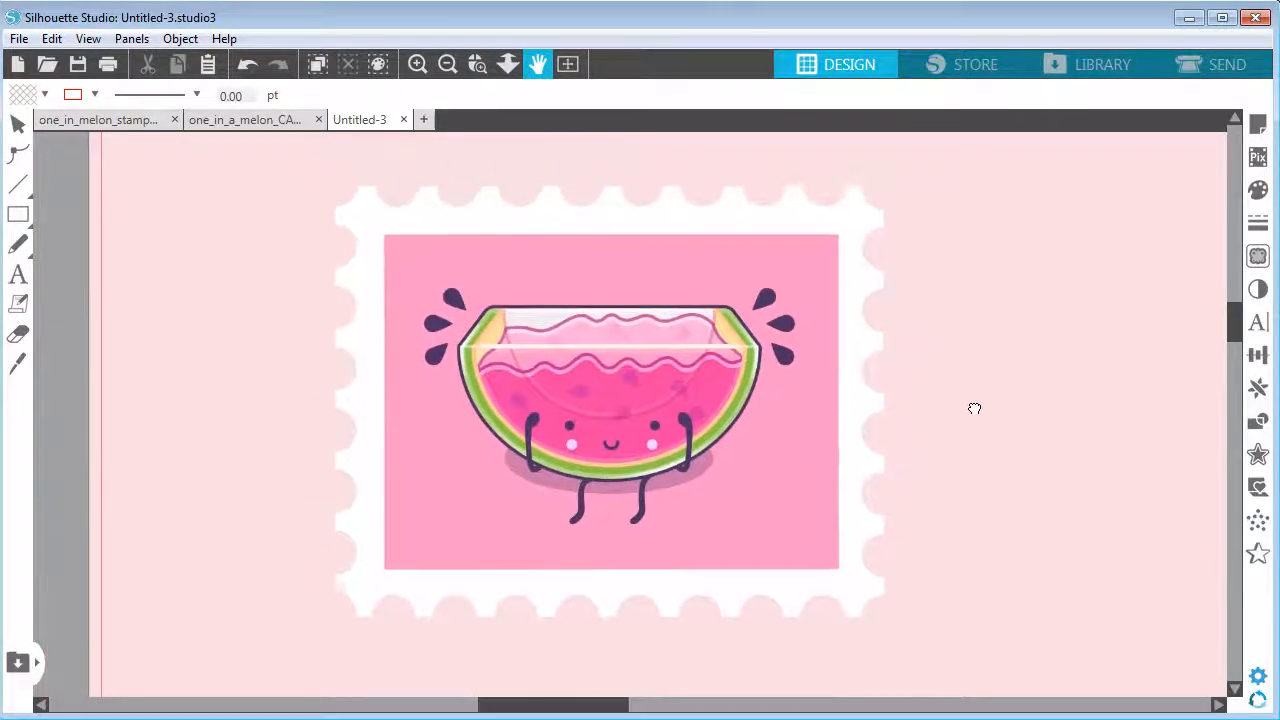
pyautogui.click(20, 125)
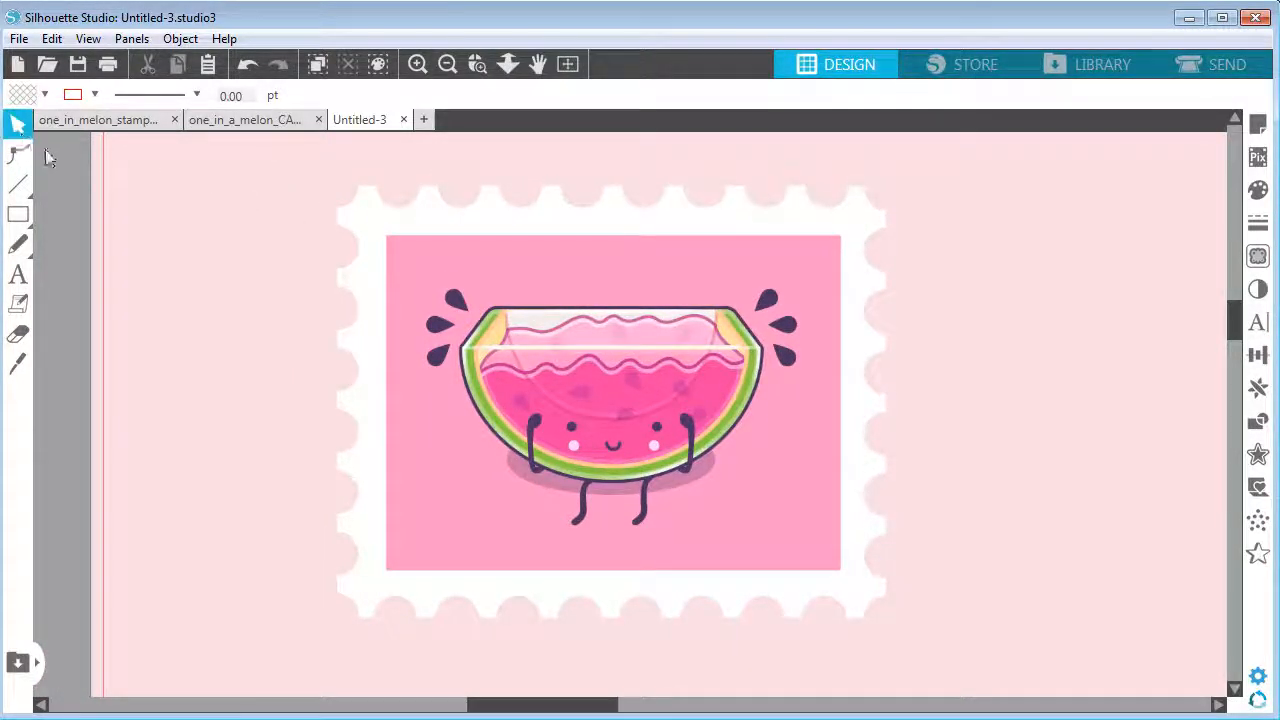
pyautogui.click(18, 278)
pyautogui.click(180, 346)
pyautogui.write('1')
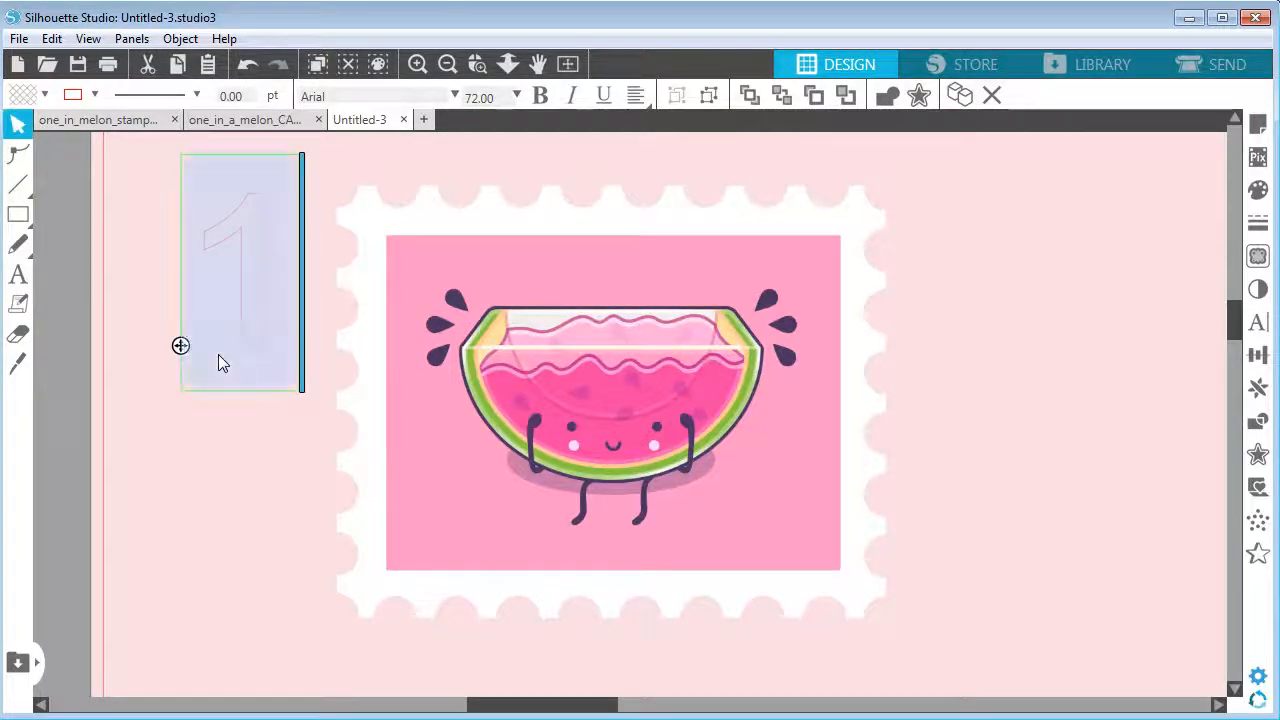
# Remove the "1" text's outline and fill it with the sticker's dark purple using the eyedropper
pyautogui.click(90, 95)
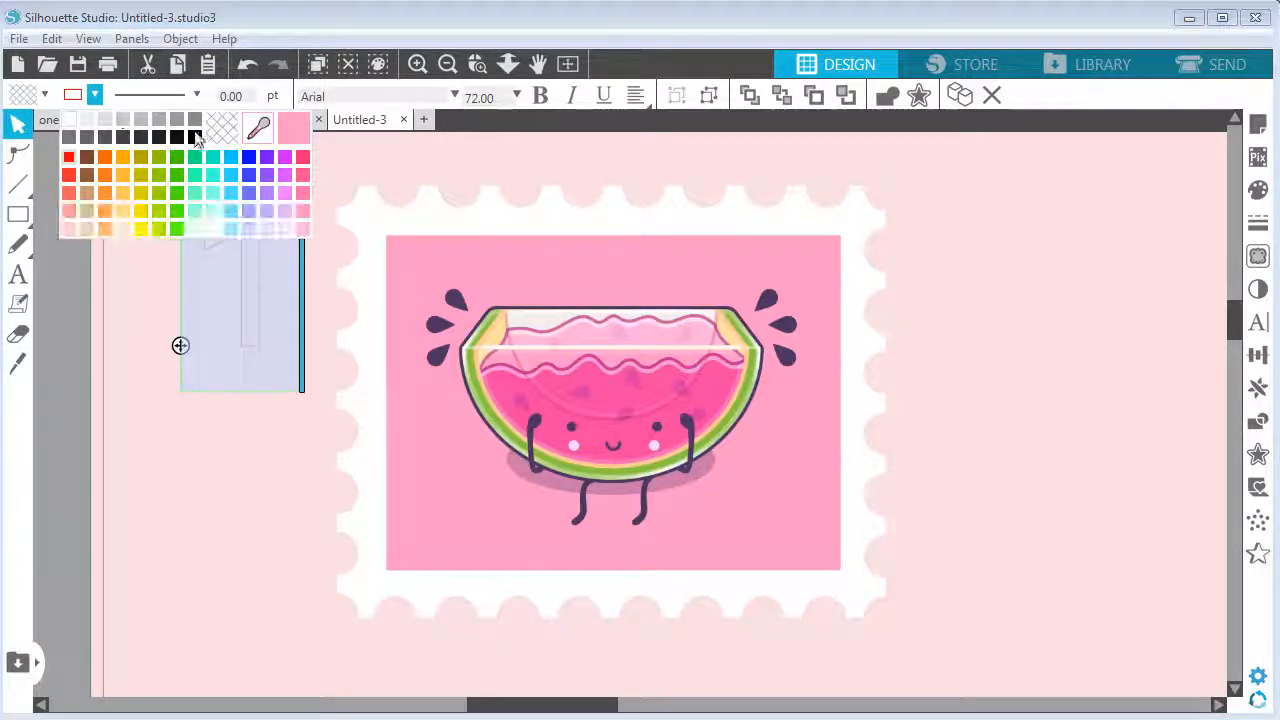
pyautogui.click(229, 138)
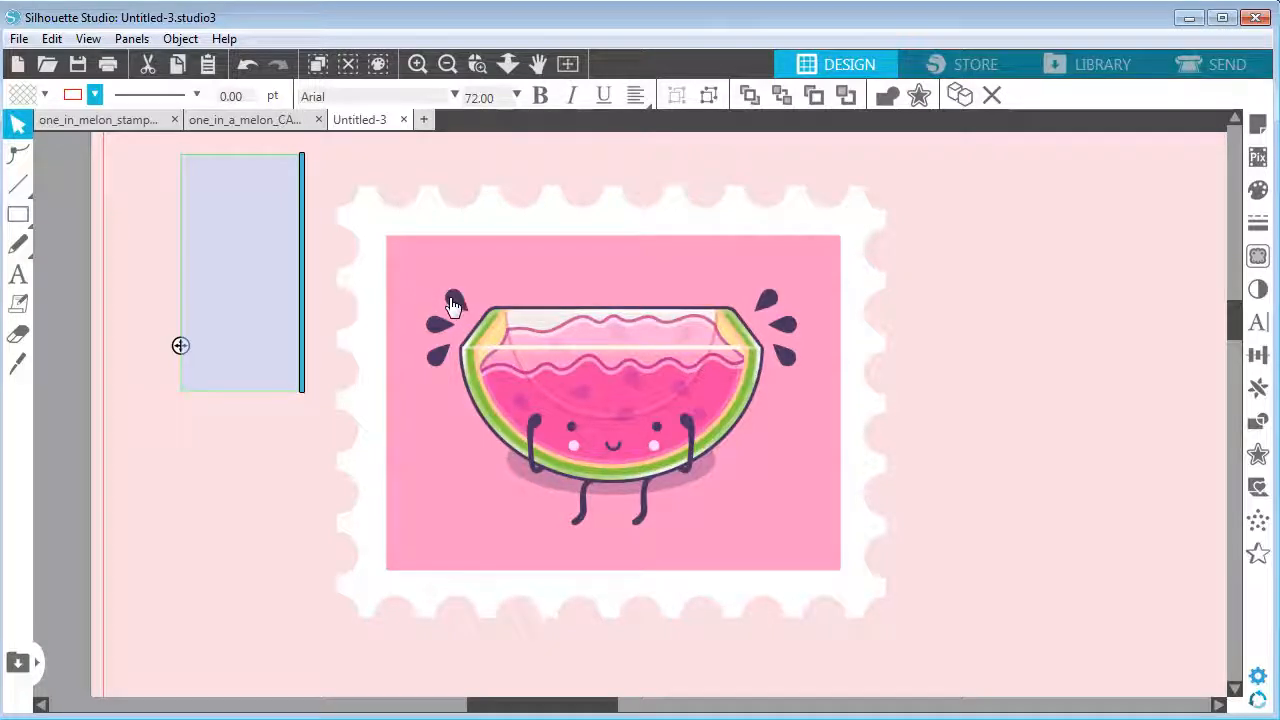
pyautogui.click(44, 95)
pyautogui.click(214, 127)
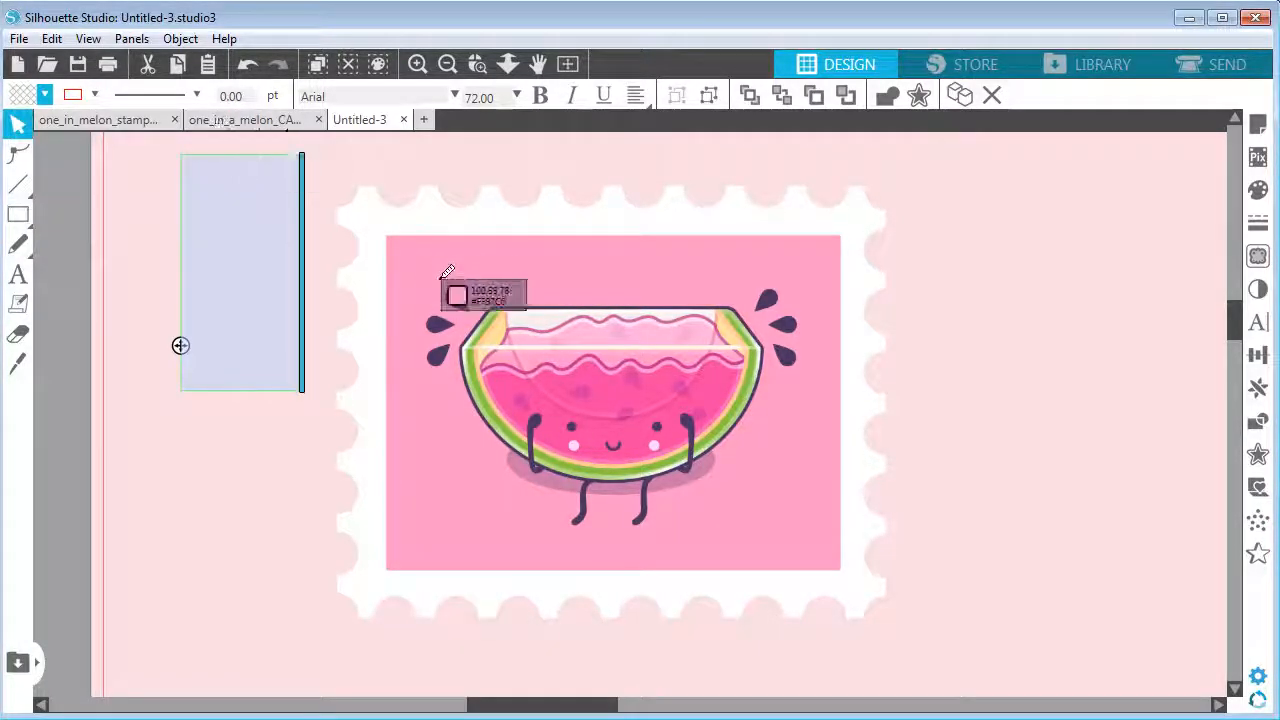
pyautogui.click(453, 298)
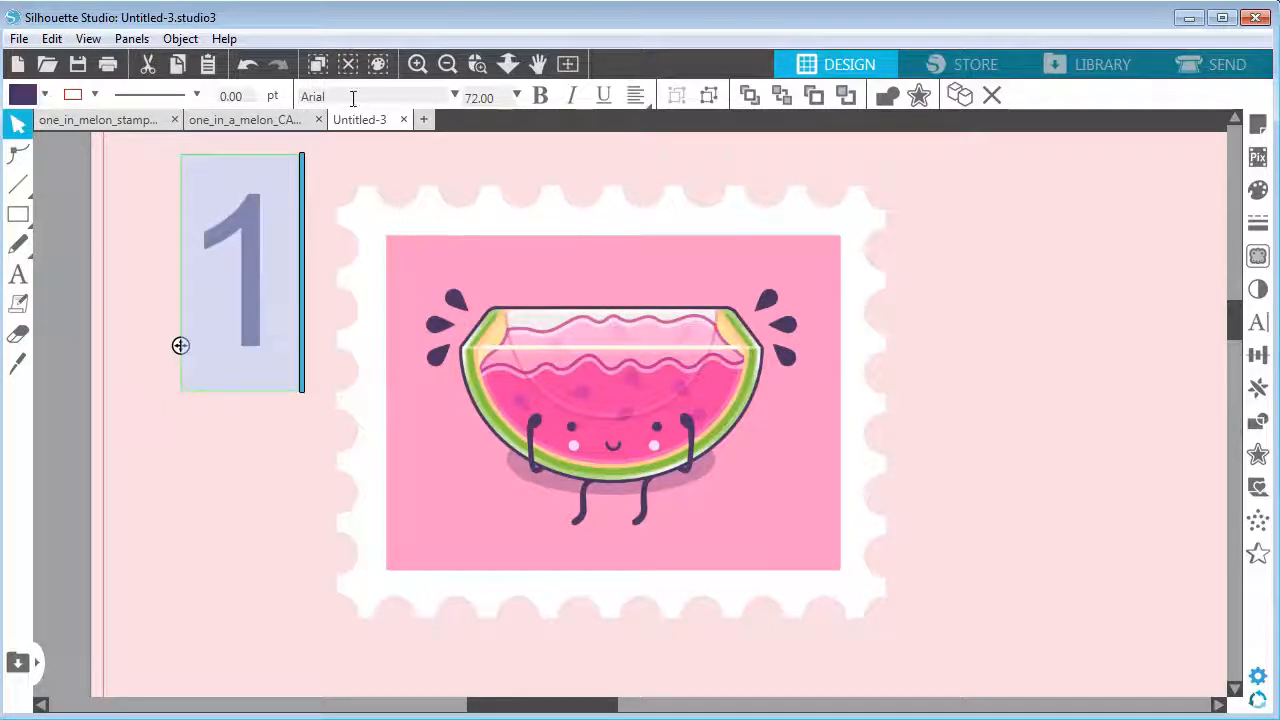
# Change the "1" text's font to Cartoon Slam
pyautogui.moveTo(352, 97); pyautogui.dragTo(278, 104)
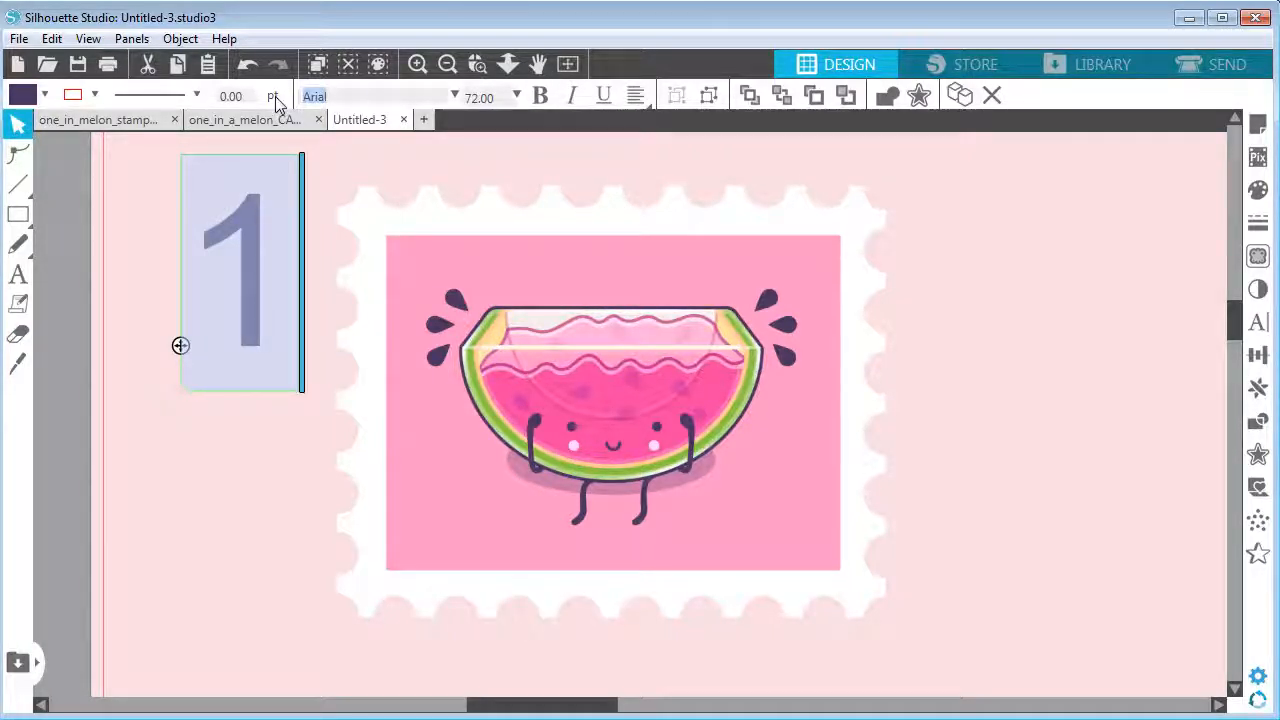
pyautogui.write('cartoon Slam')
pyautogui.press('Return')
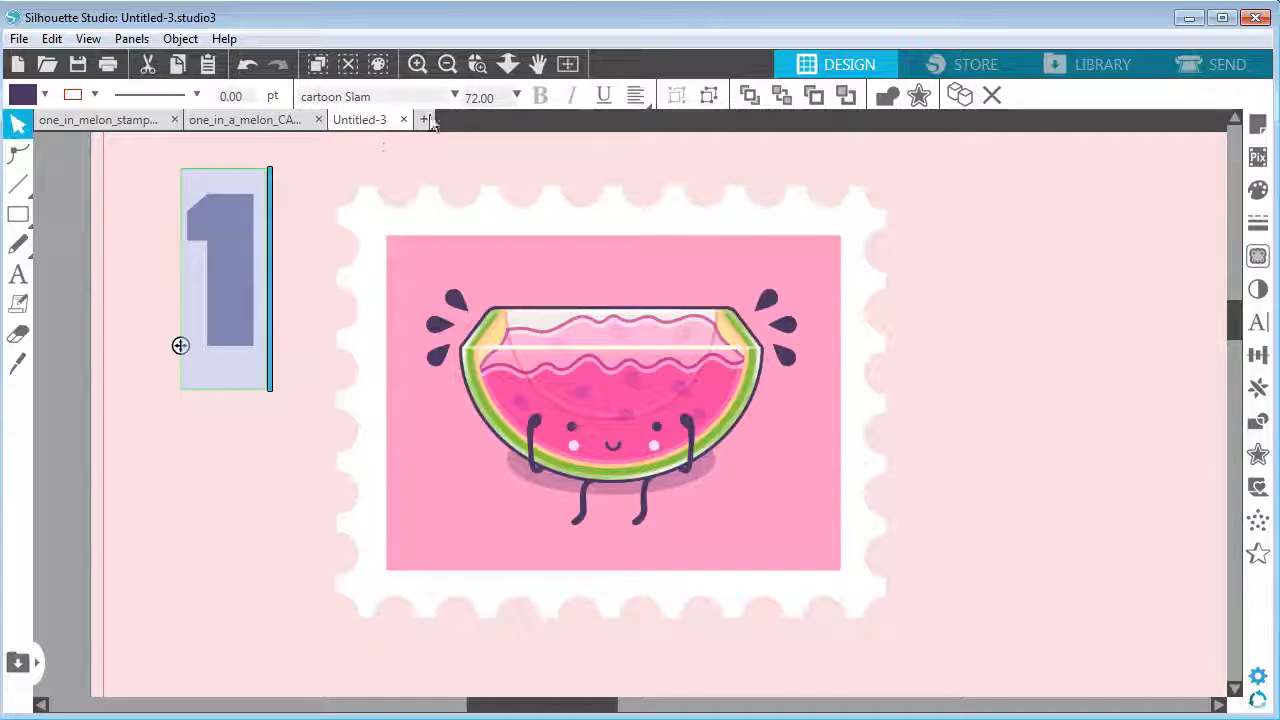
# Enlarge the "1" to about 75 pt and place it at the right side of the stamp's pink area
pyautogui.click(111, 248)
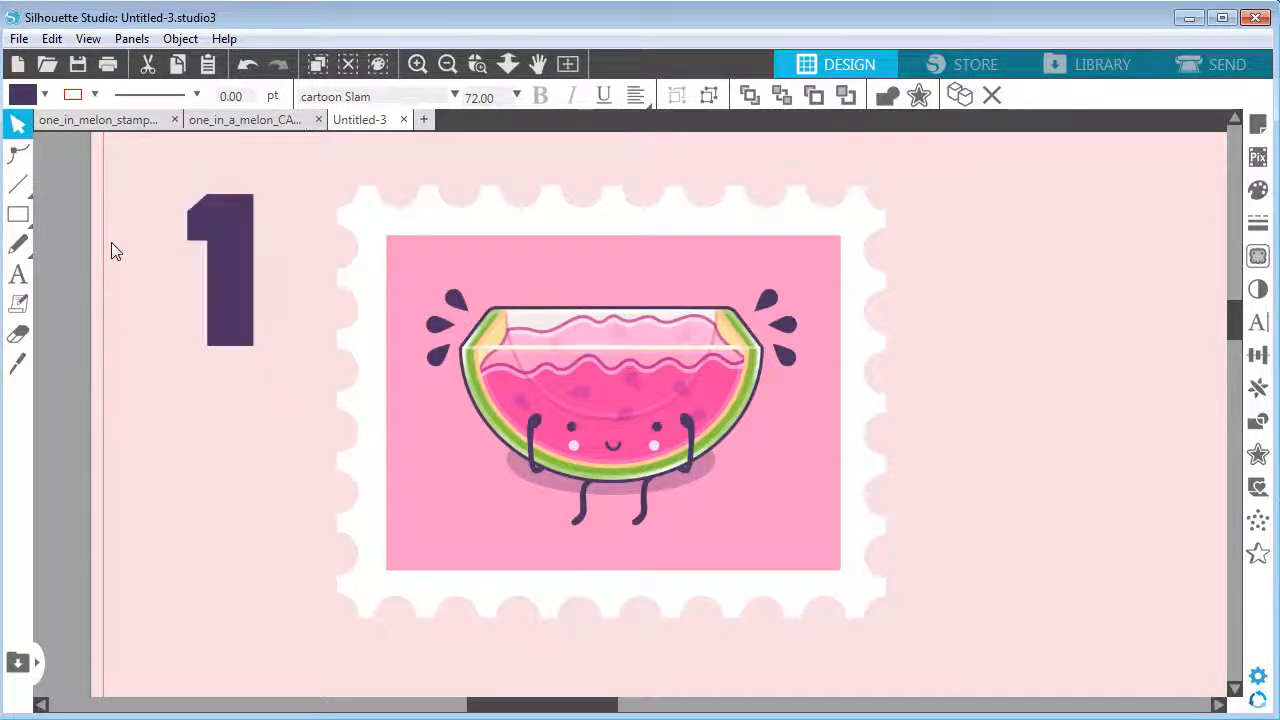
pyautogui.click(220, 314)
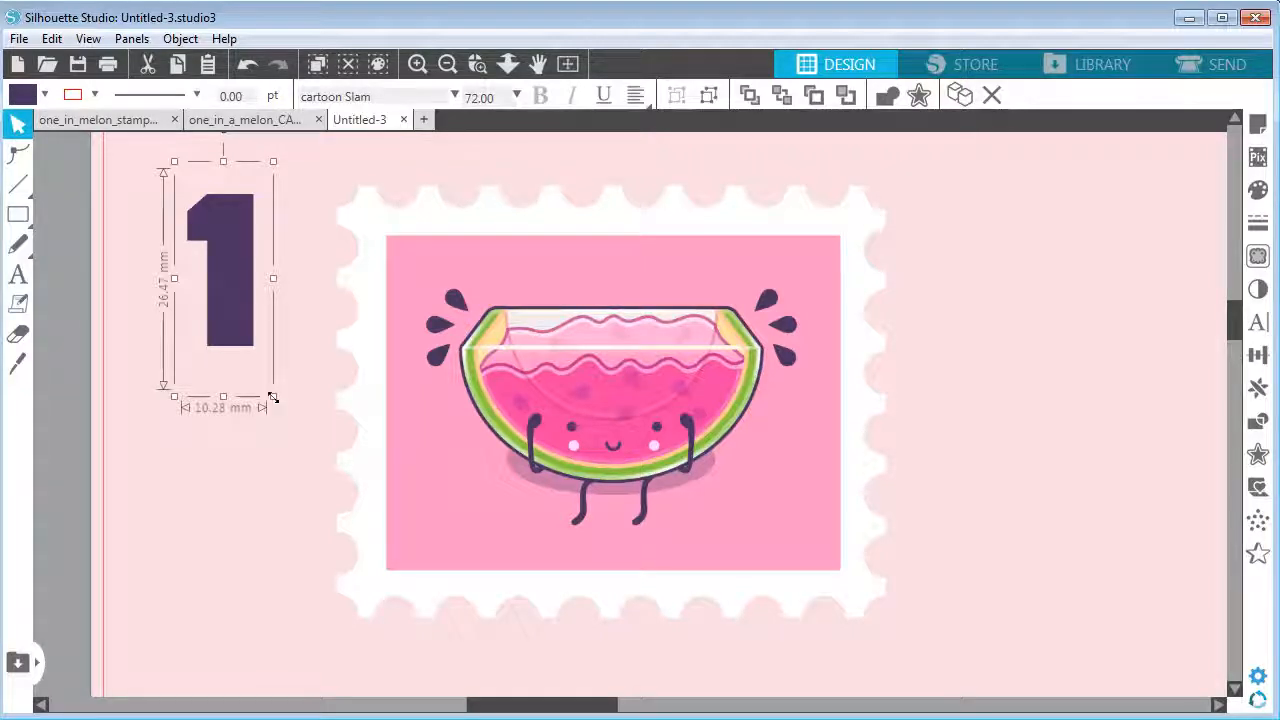
pyautogui.moveTo(272, 398); pyautogui.dragTo(240, 318)
pyautogui.moveTo(228, 271); pyautogui.dragTo(789, 329)
pyautogui.moveTo(810, 380)
pyautogui.mouseDown()
pyautogui.moveTo(860, 463)
pyautogui.moveTo(854, 454)
pyautogui.moveTo(840, 472)
pyautogui.moveTo(823, 367)
pyautogui.mouseUp()
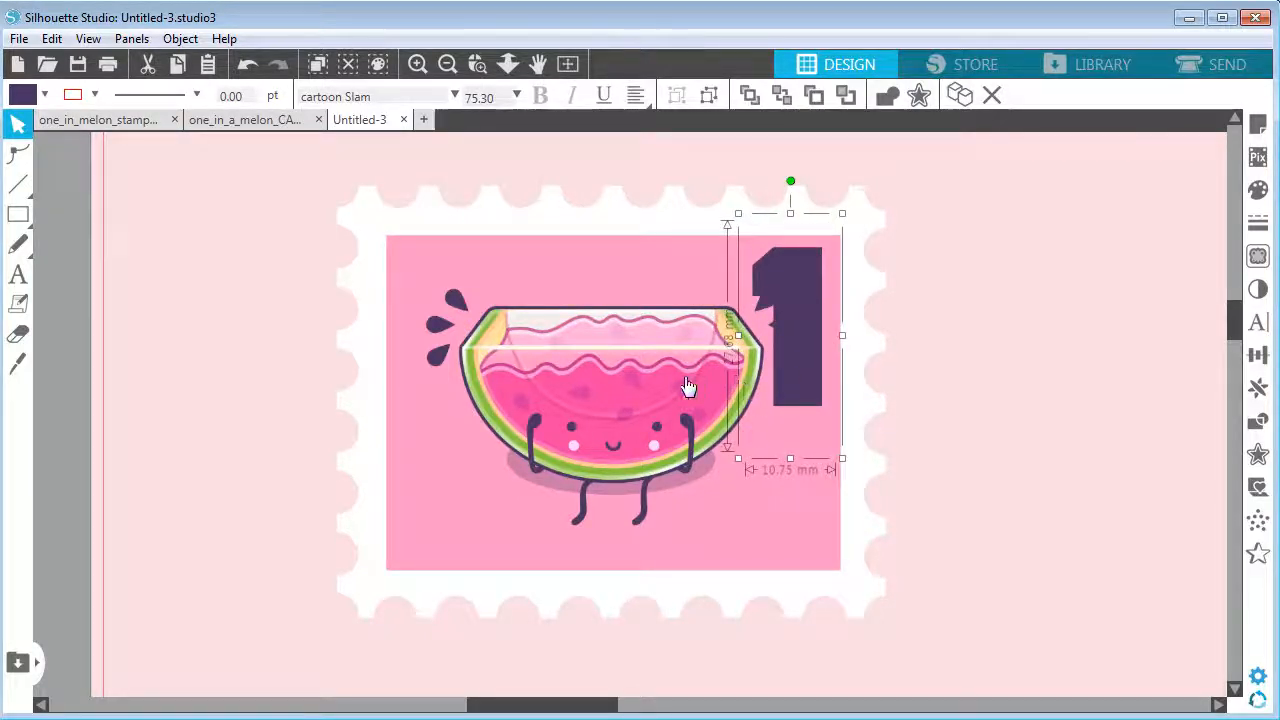
# Shrink the watermelon sticker to about 43 mm wide and reposition it and the "1" within the stamp
pyautogui.click(815, 545)
pyautogui.moveTo(836, 546); pyautogui.dragTo(790, 510)
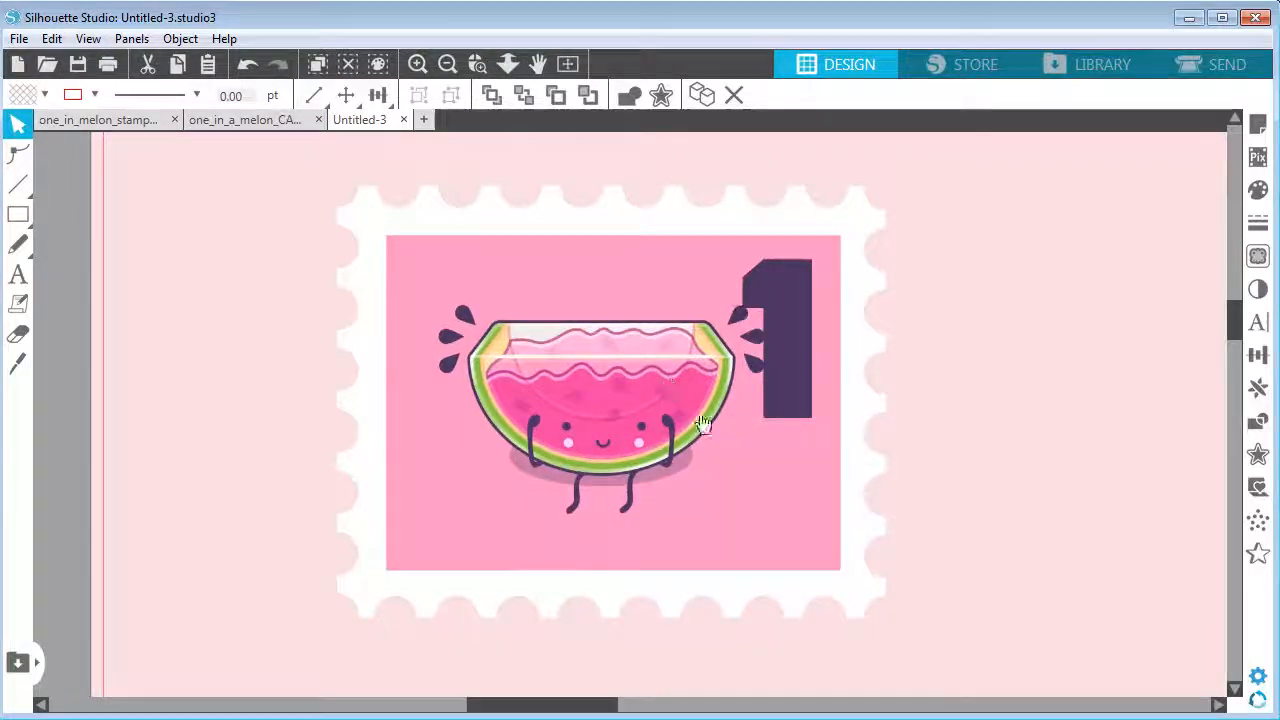
pyautogui.click(692, 395)
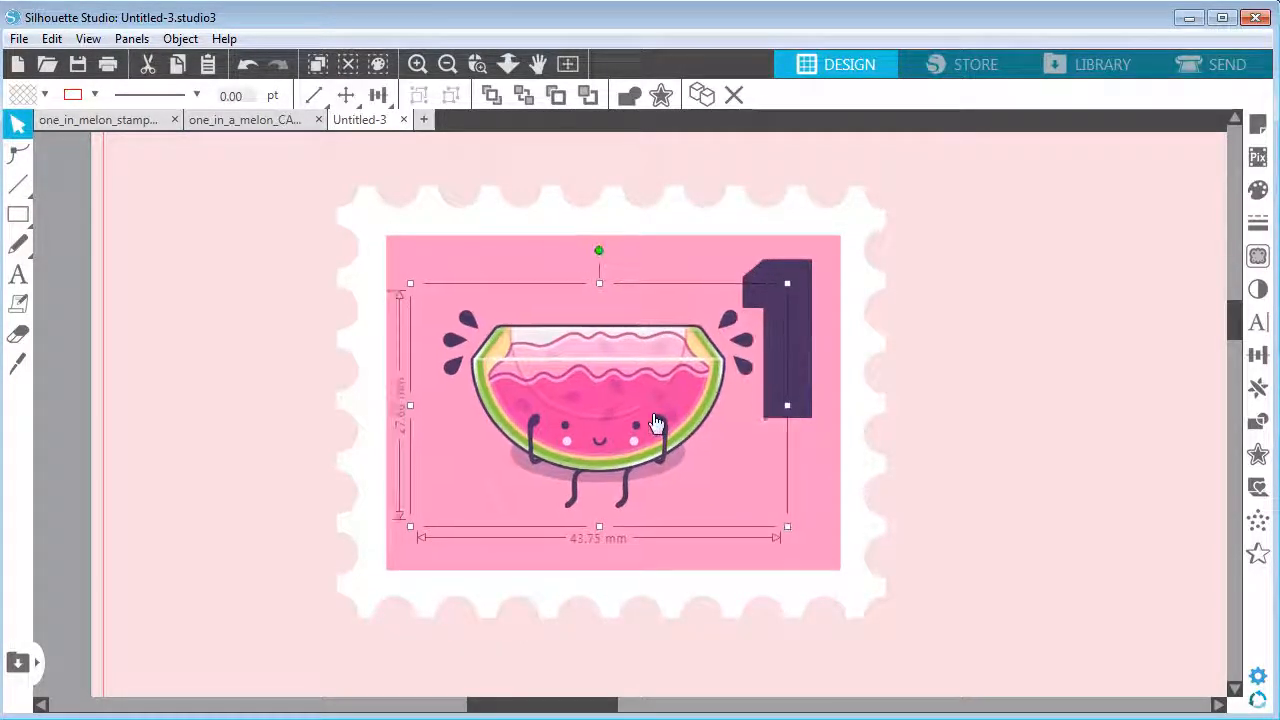
pyautogui.click(796, 544)
pyautogui.click(671, 470)
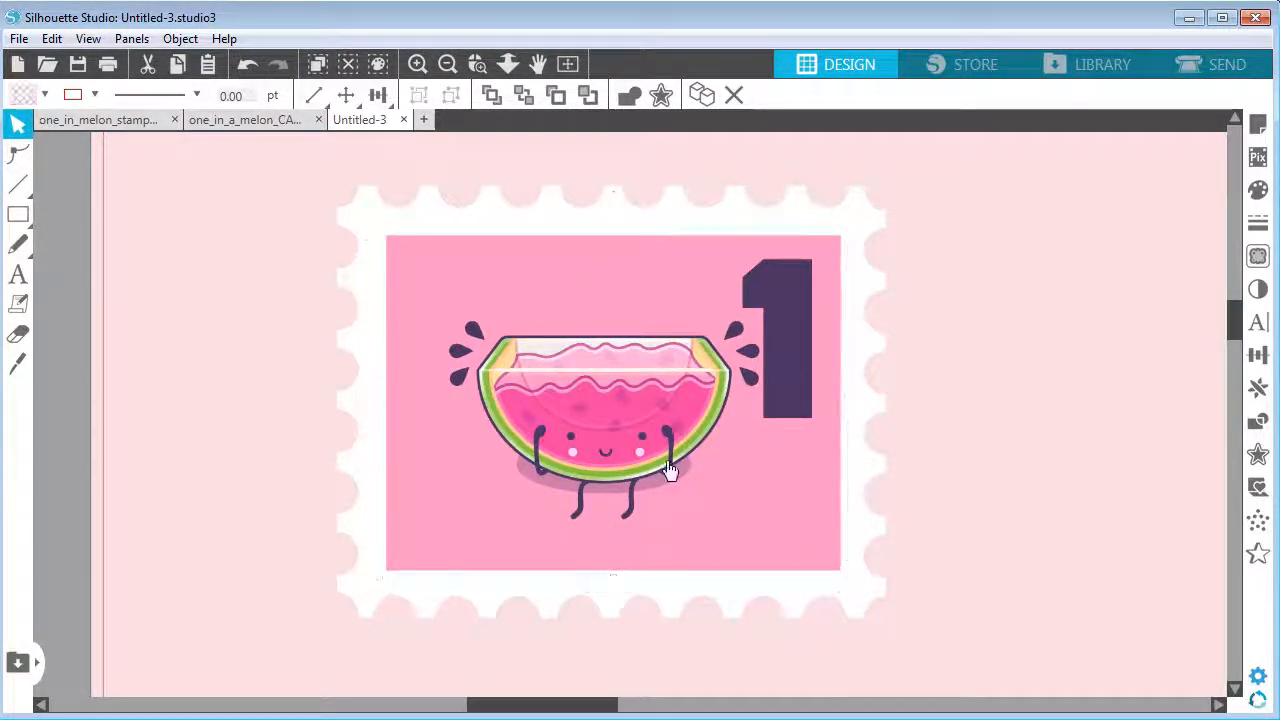
pyautogui.moveTo(794, 538); pyautogui.dragTo(785, 532)
pyautogui.moveTo(652, 422); pyautogui.dragTo(657, 416)
pyautogui.press('Up')
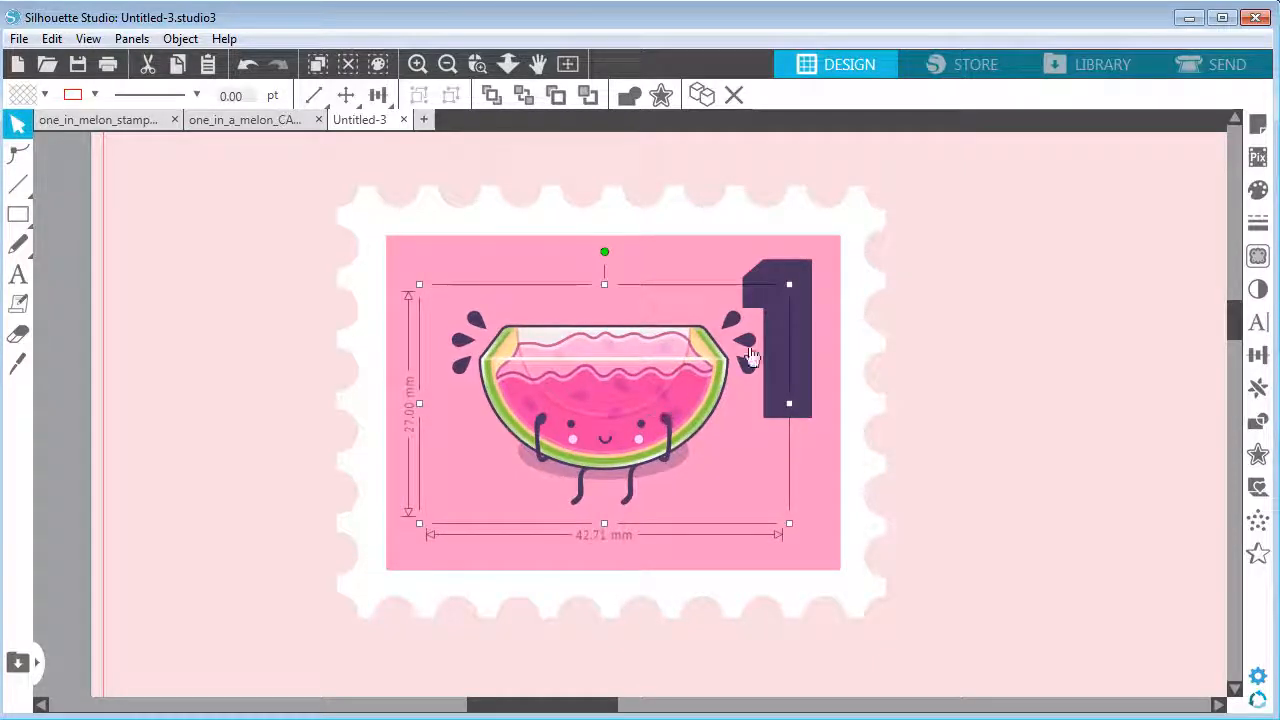
pyautogui.moveTo(799, 341); pyautogui.dragTo(808, 334)
pyautogui.press('Escape')
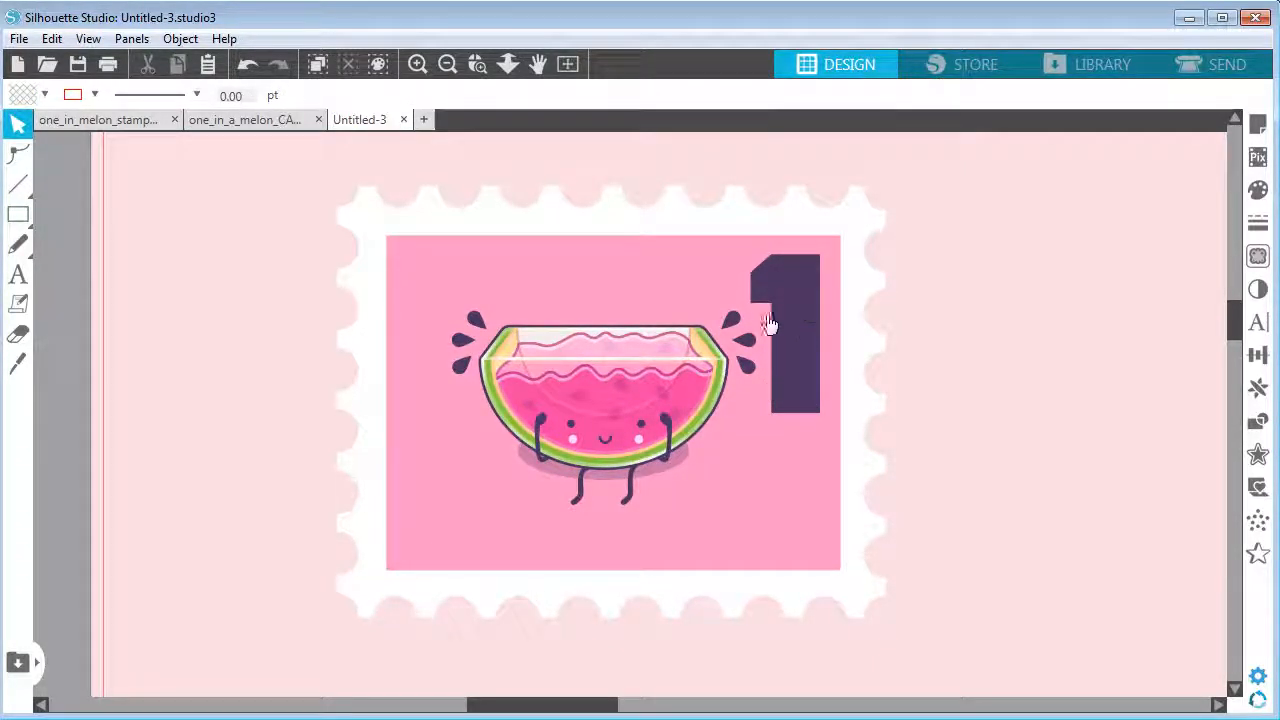
# Duplicate the "1" text and set the copy's font size to 10
pyautogui.click(18, 274)
pyautogui.click(18, 123)
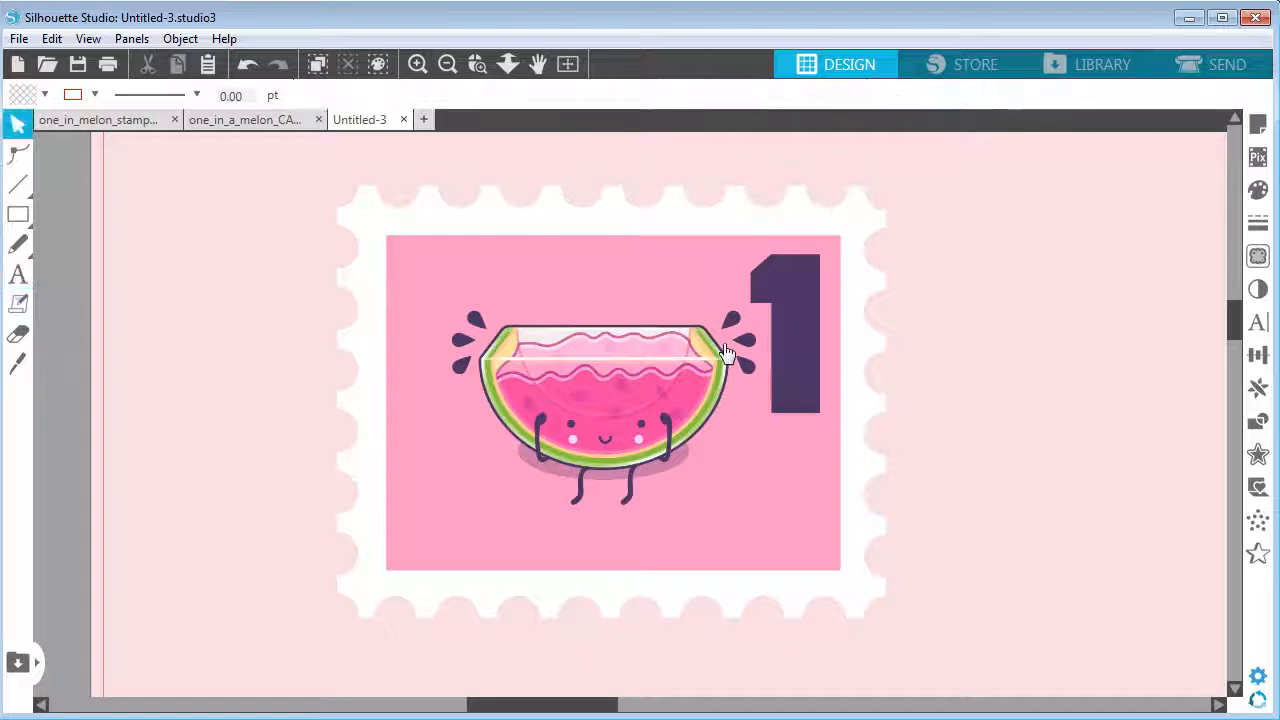
pyautogui.click(806, 311)
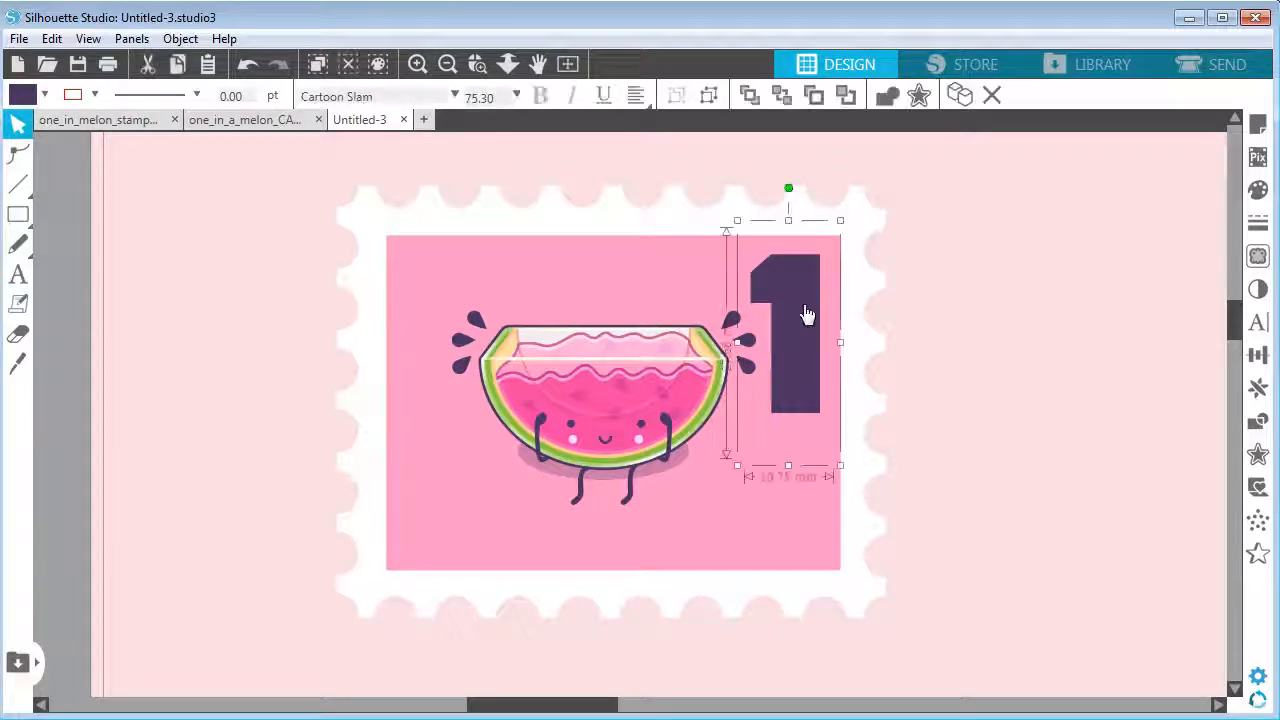
pyautogui.click(962, 96)
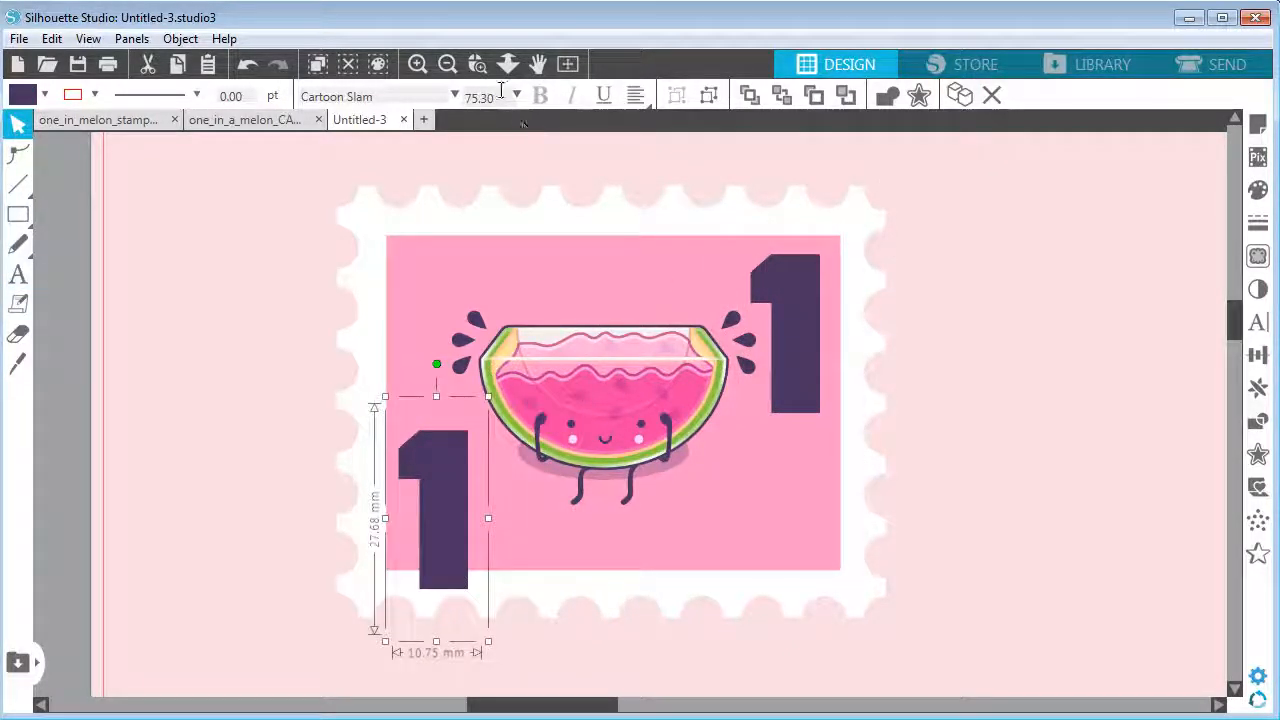
pyautogui.write('10')
pyautogui.press('Return')
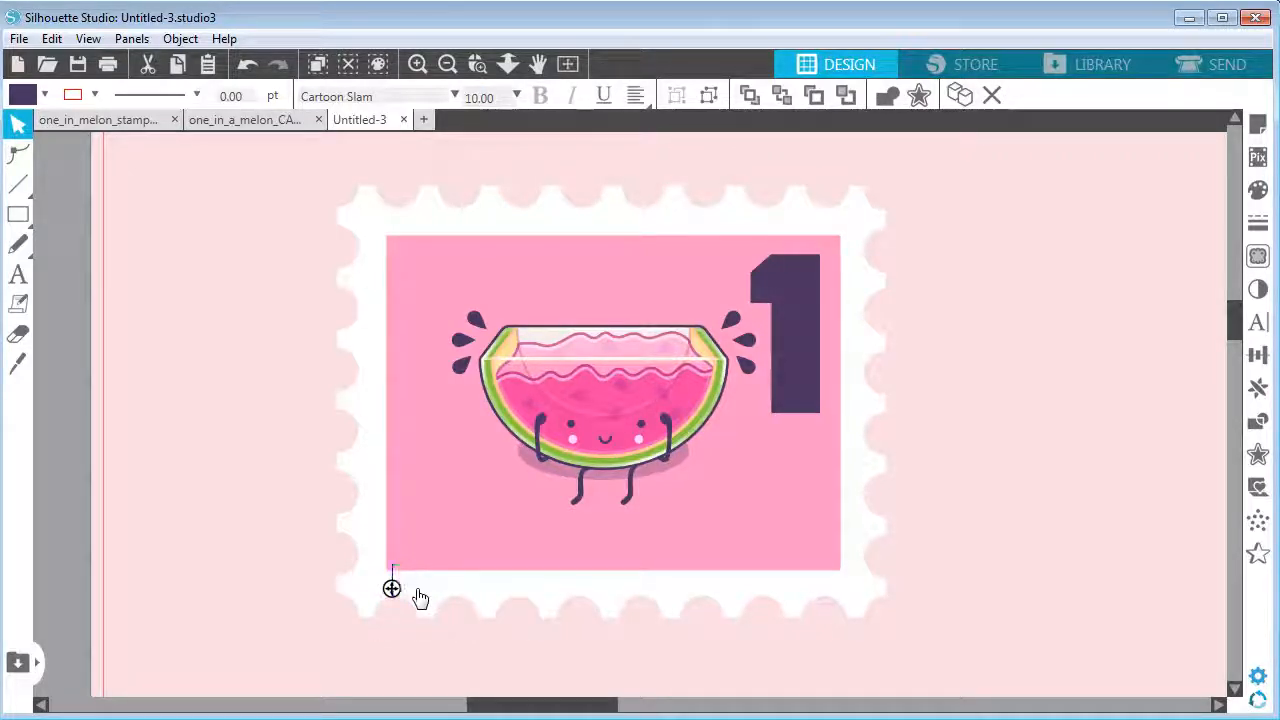
# Change the small text copy to "YOU ARE ONE IN A MELON" along the stamp's bottom edge
pyautogui.doubleClick(420, 598)
pyautogui.write('YOU ARE ON')
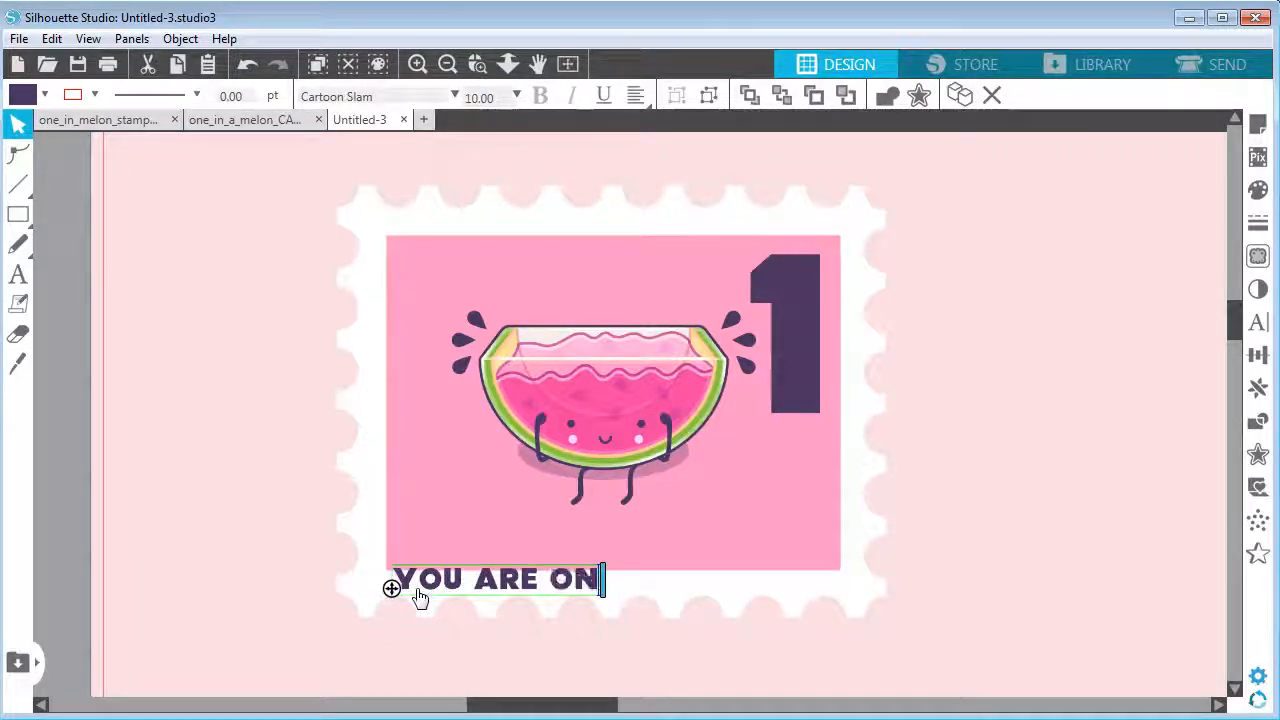
pyautogui.write('E IN A MELON')
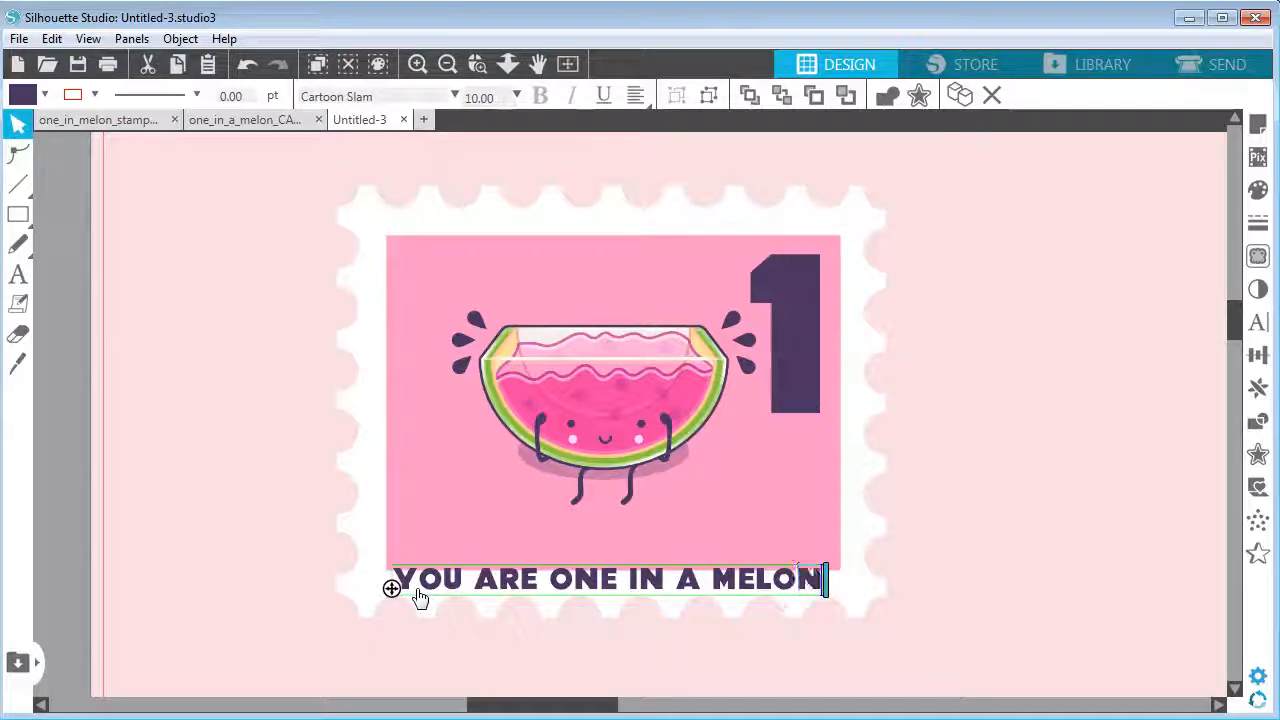
pyautogui.click(423, 620)
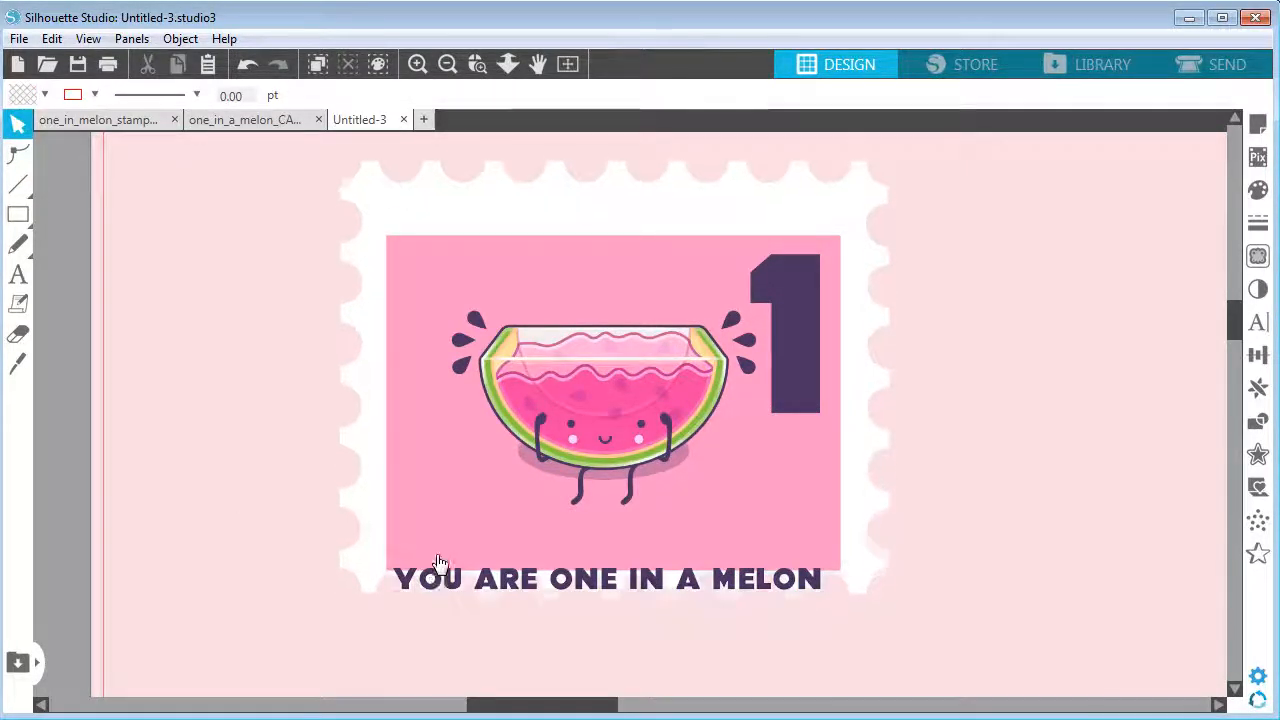
# Undo the accidental moves of the scalloped stamp border
pyautogui.click(51, 38)
pyautogui.click(60, 58)
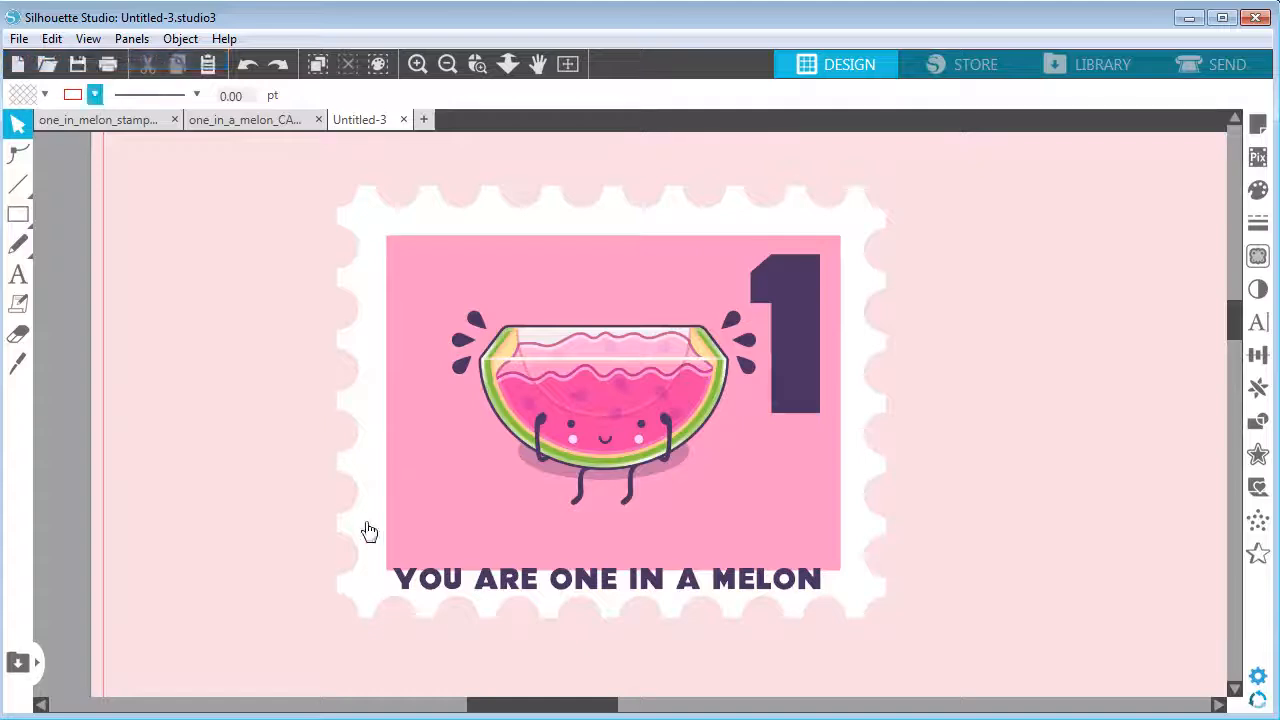
pyautogui.click(432, 590)
pyautogui.click(51, 38)
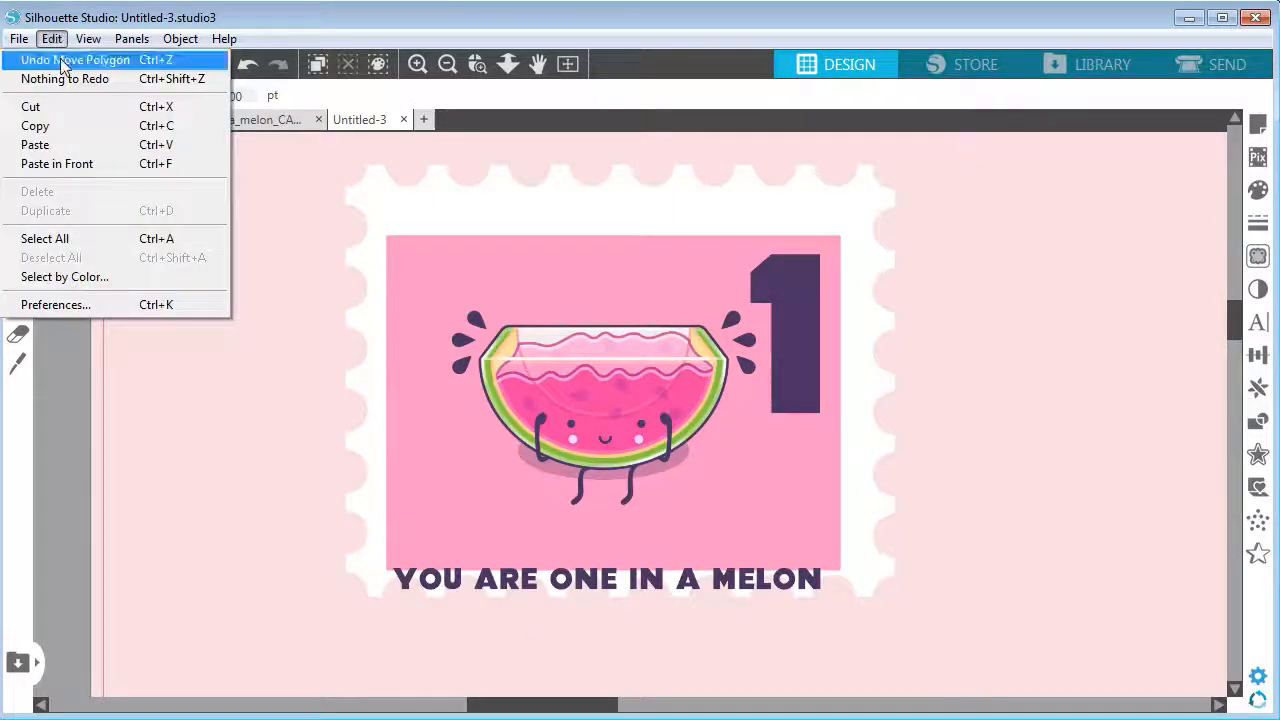
pyautogui.click(60, 58)
# Nudge the caption up and slightly right inside the pink area, and shift the watermelon slightly left
pyautogui.click(490, 578)
pyautogui.press('Up')
pyautogui.press('Up')
pyautogui.press('Up')
pyautogui.press('Up')
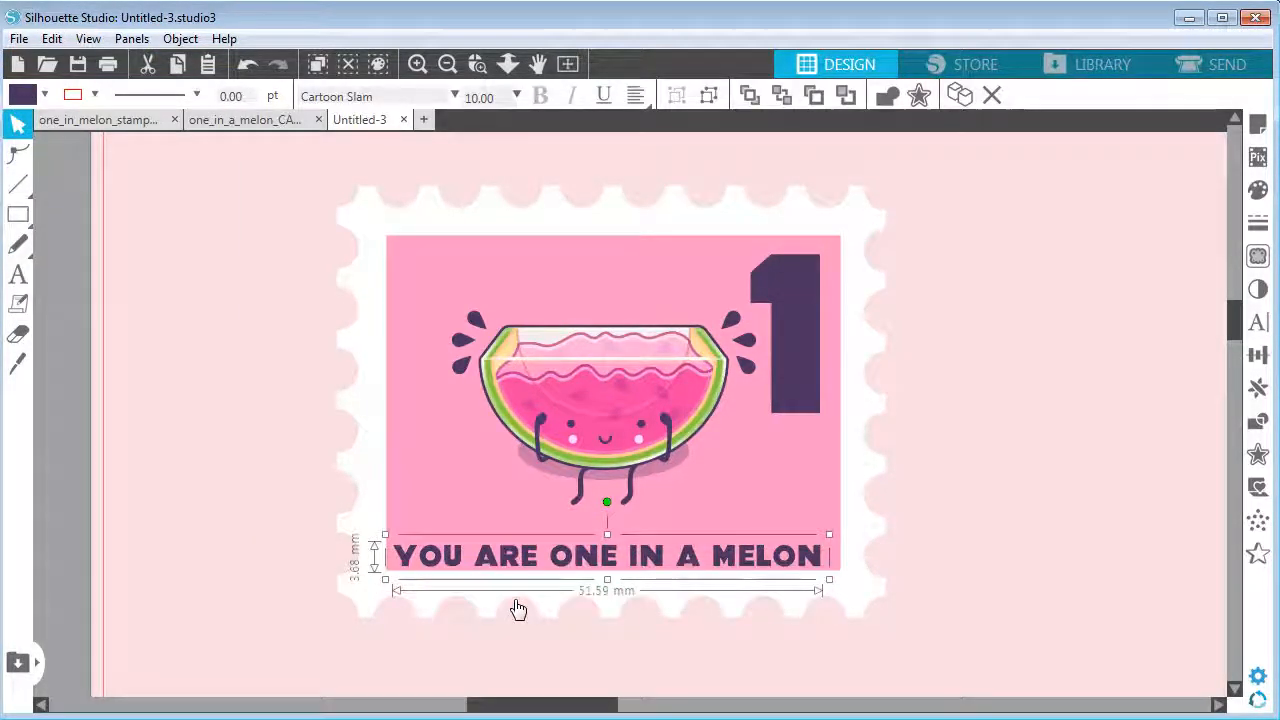
pyautogui.press('Up')
pyautogui.press('Up')
pyautogui.press('Right')
pyautogui.press('Right')
pyautogui.press('Right')
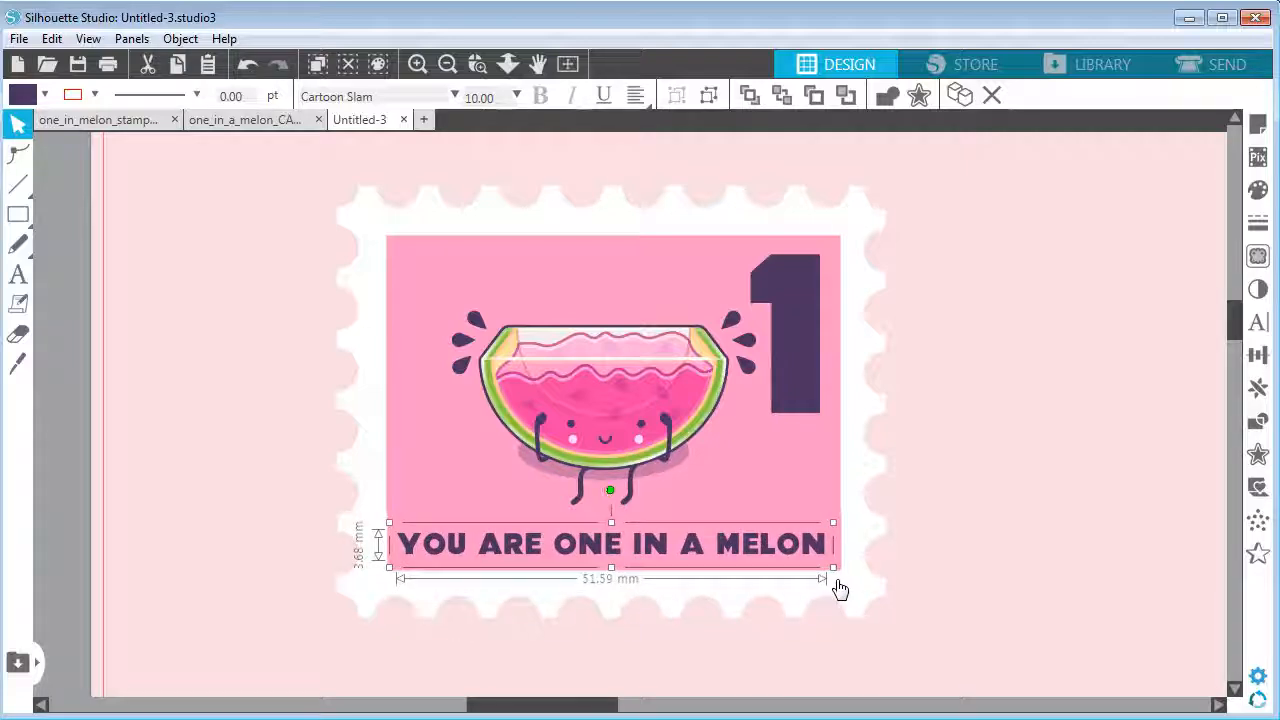
pyautogui.moveTo(678, 418); pyautogui.dragTo(671, 418)
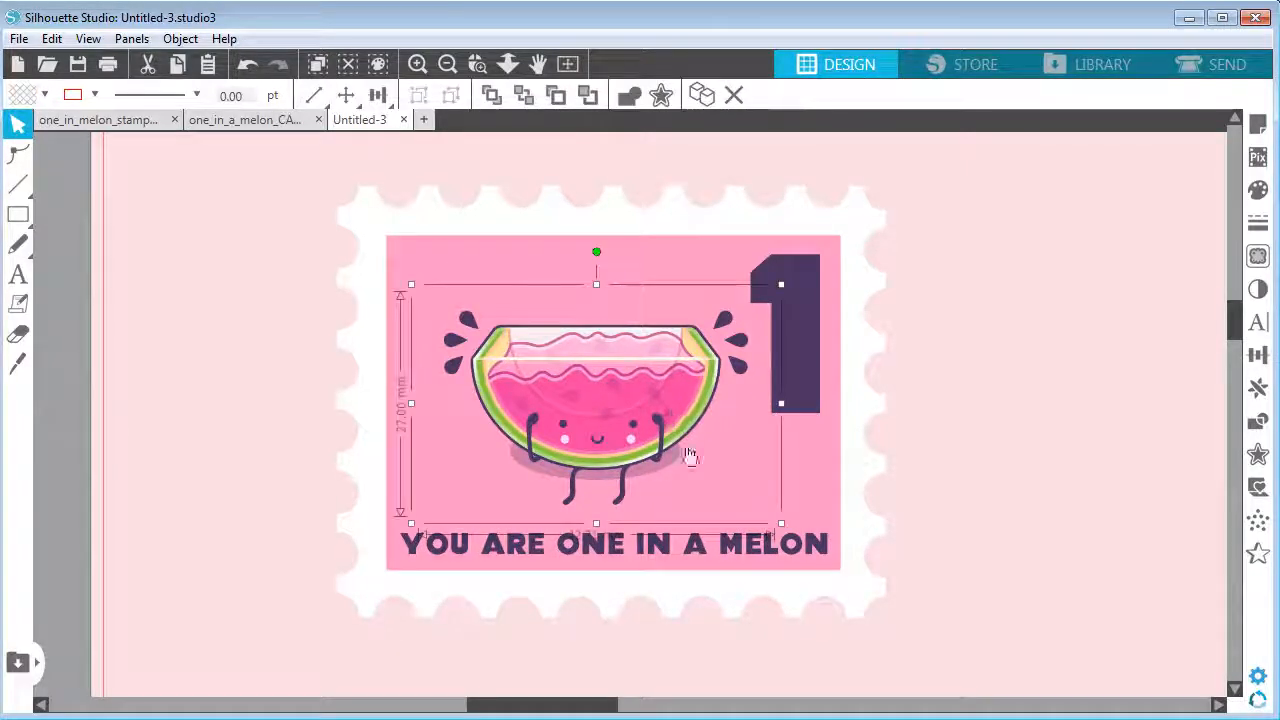
pyautogui.click(1083, 451)
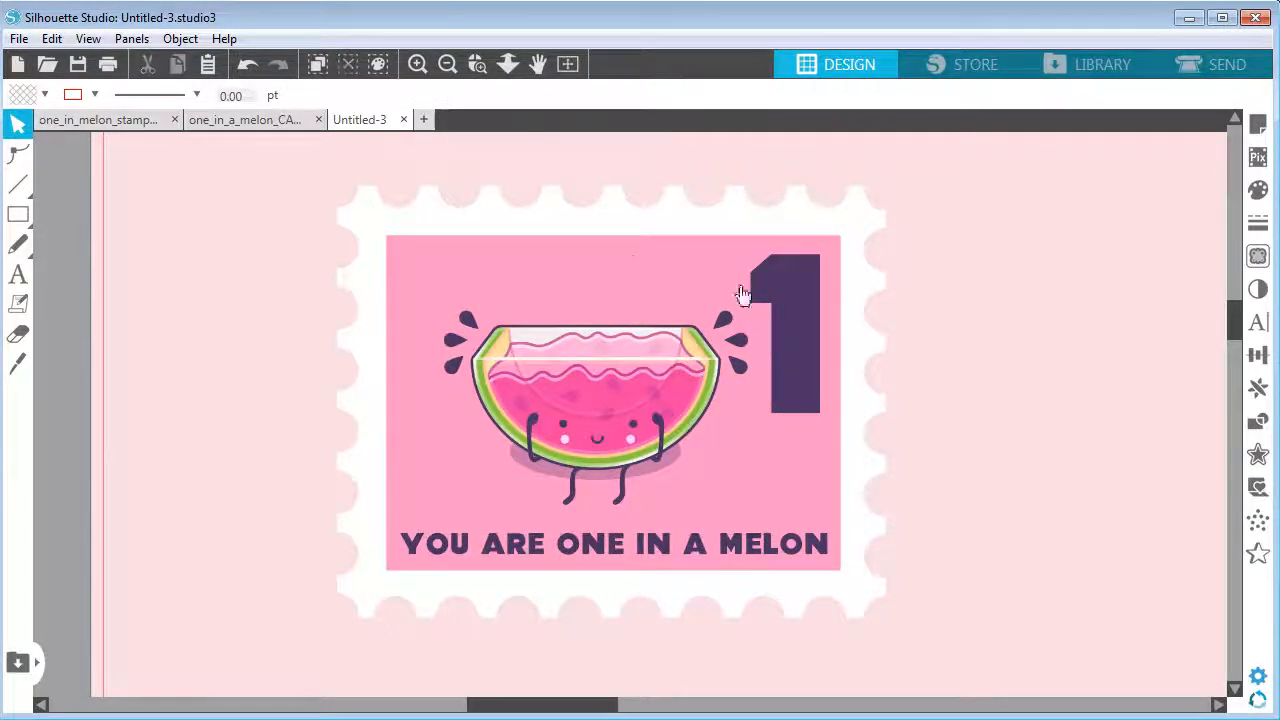
# Turn on Type 1 registration marks for the page in Page Setup
pyautogui.click(448, 64)
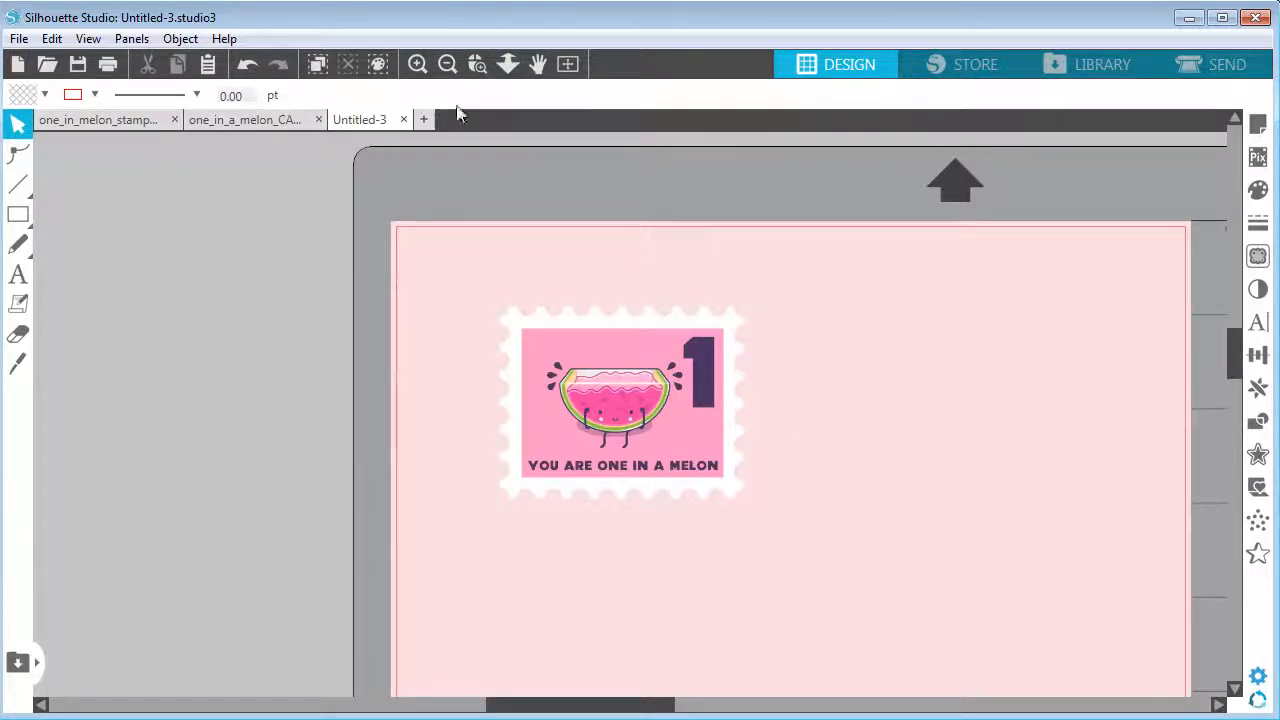
pyautogui.click(448, 64)
pyautogui.click(448, 64)
pyautogui.press('space')
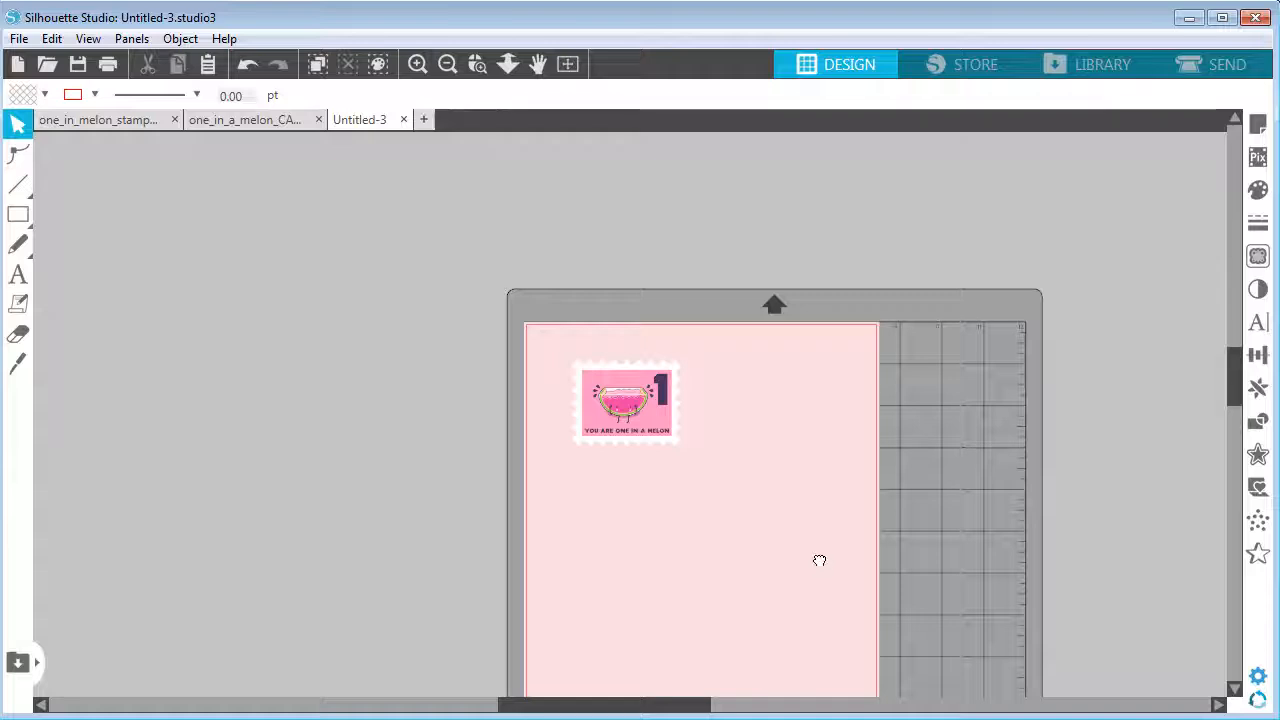
pyautogui.moveTo(820, 560); pyautogui.dragTo(737, 428)
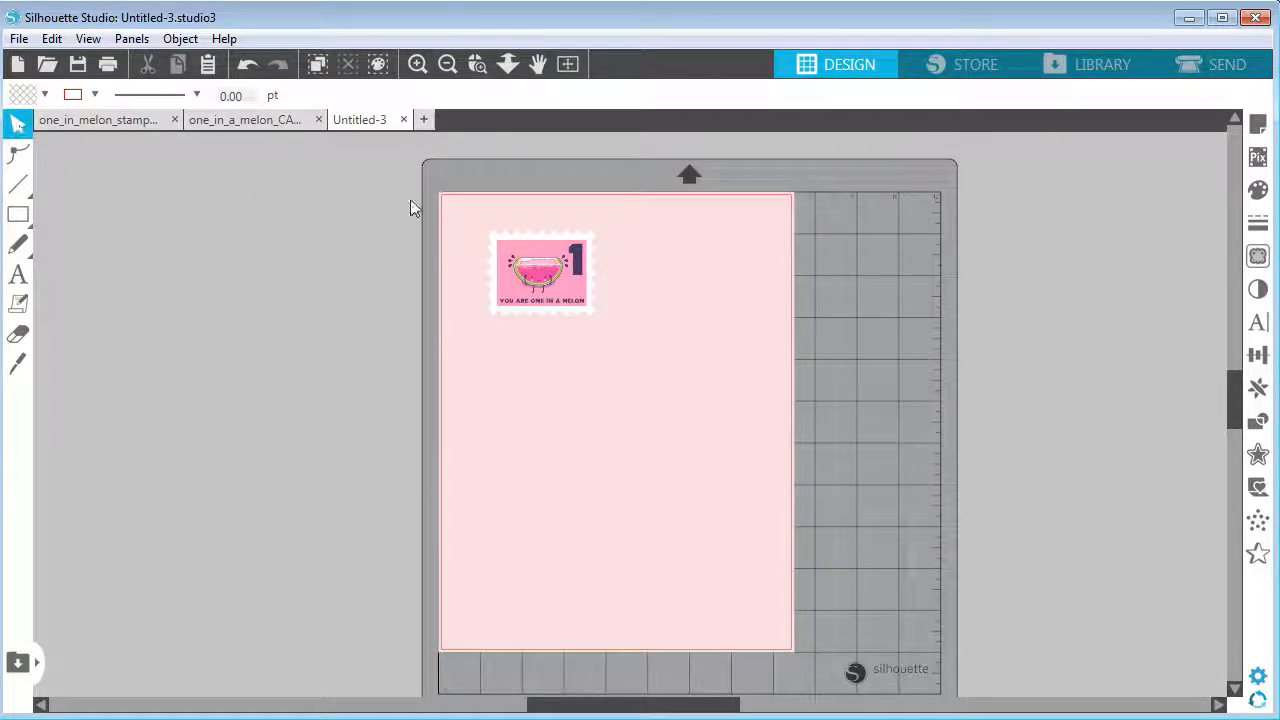
pyautogui.click(1258, 121)
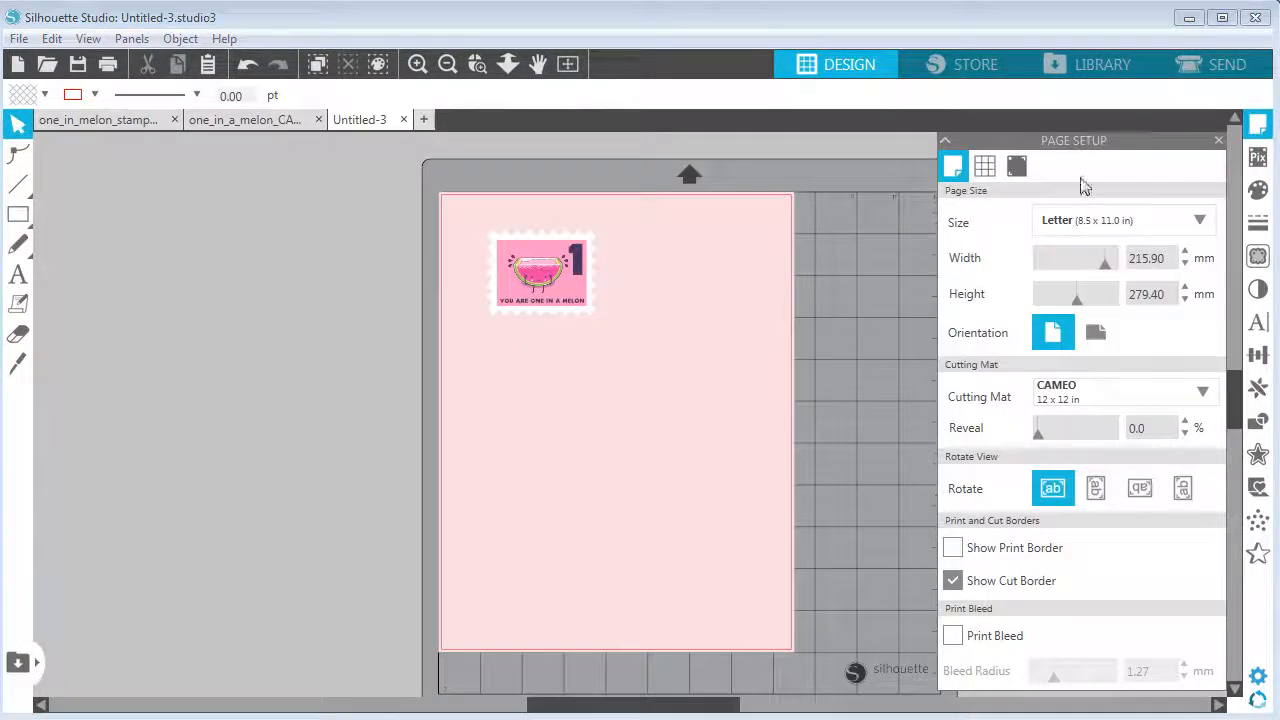
pyautogui.click(1017, 166)
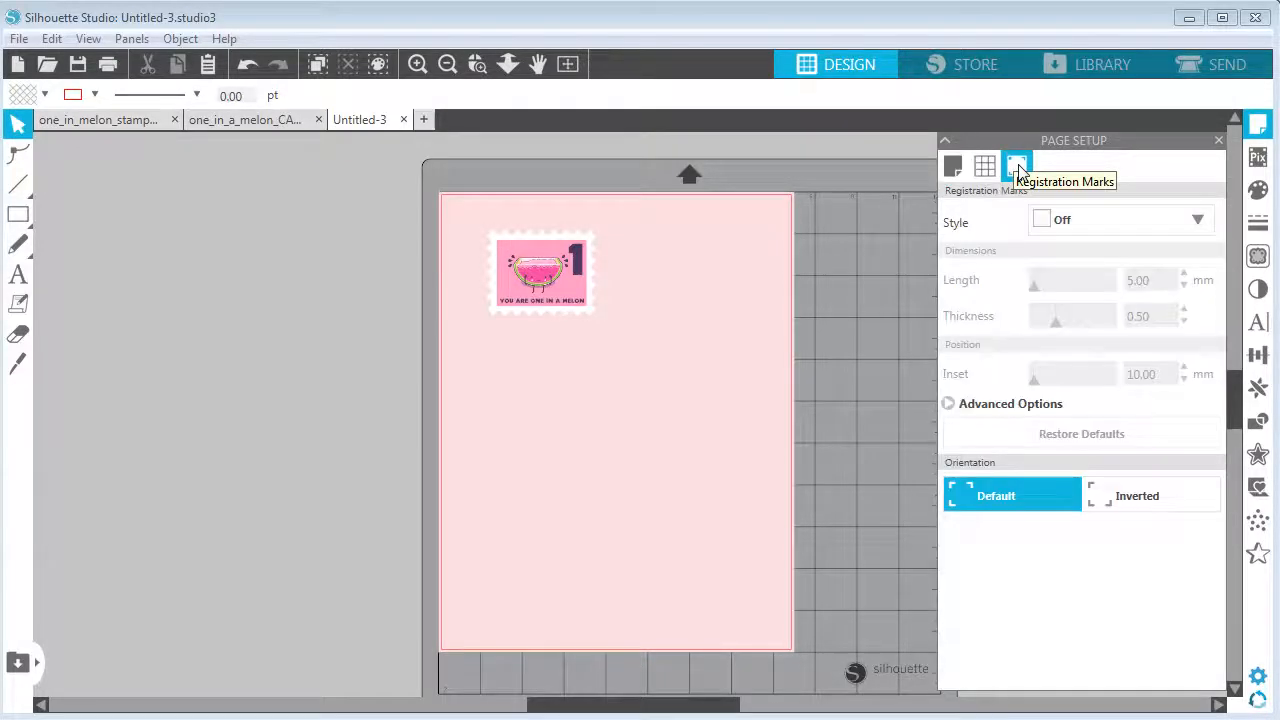
pyautogui.click(1086, 222)
pyautogui.click(1094, 280)
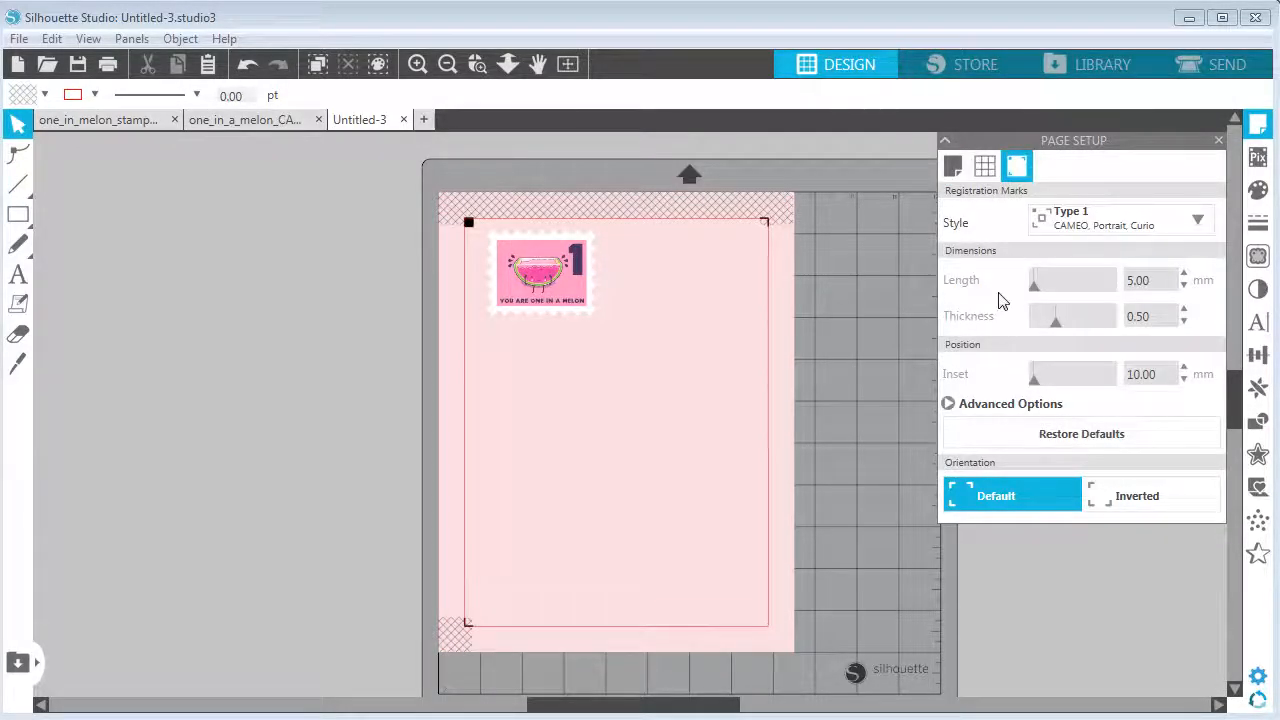
pyautogui.moveTo(1036, 390); pyautogui.dragTo(1005, 390)
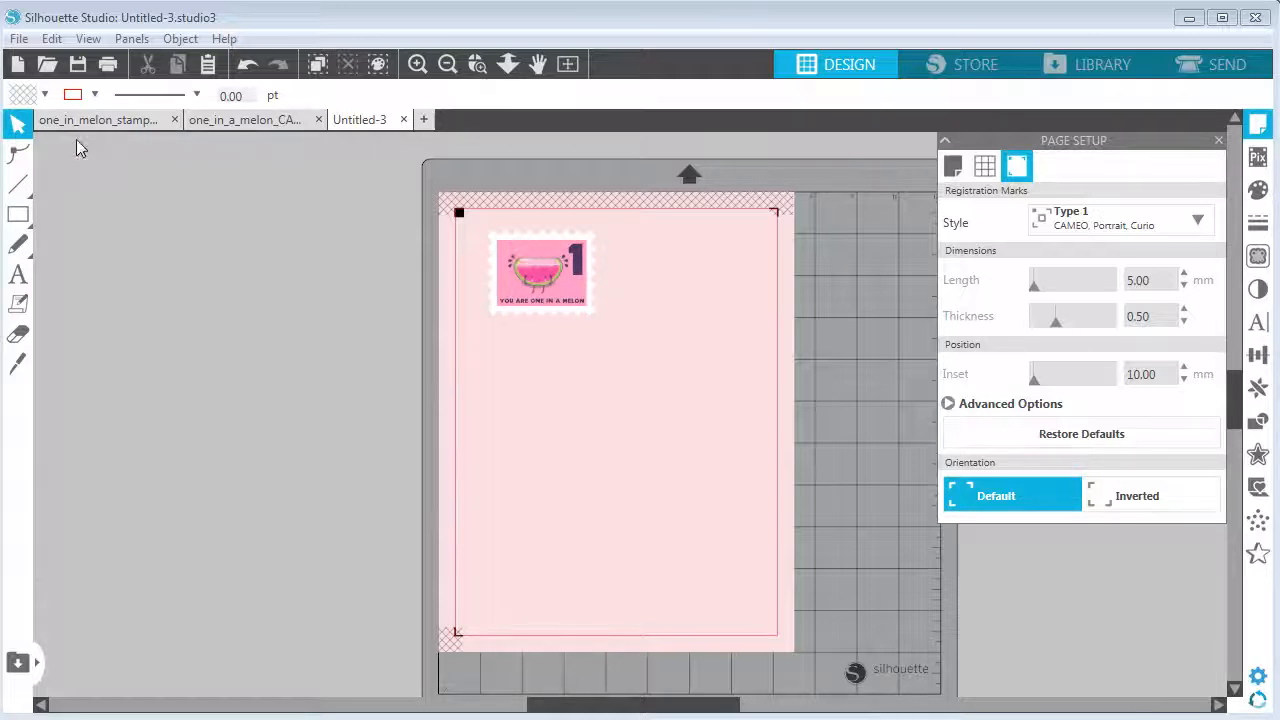
# Select all parts of the stamp and group them together
pyautogui.moveTo(478, 238); pyautogui.dragTo(615, 325)
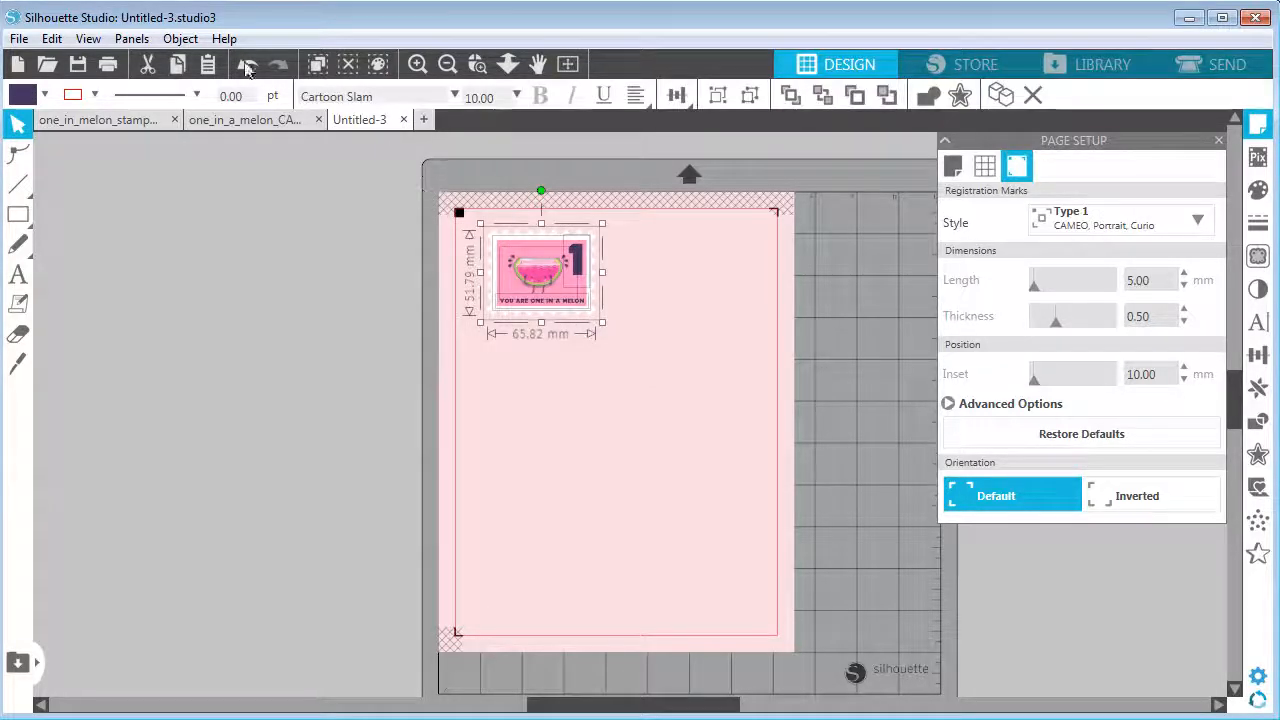
pyautogui.click(180, 38)
pyautogui.click(129, 200)
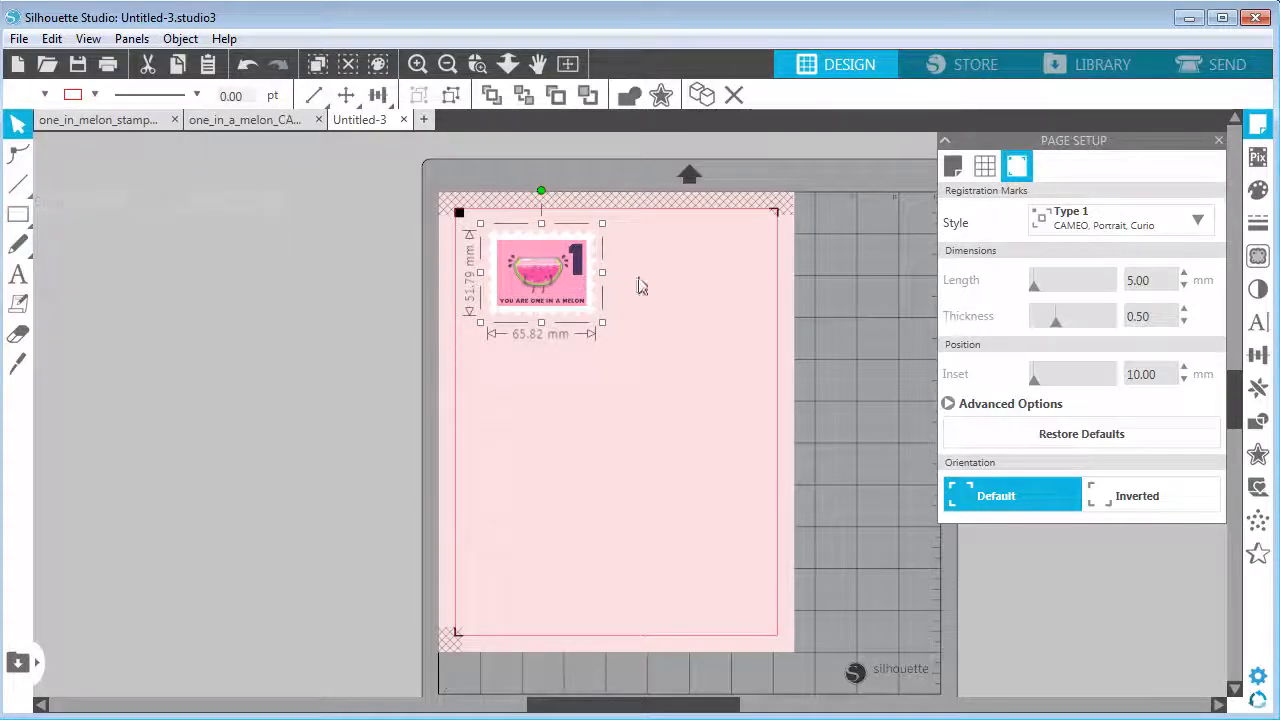
# In the Send settings, set the stamp's cut action to Cut Edge so only its outer outline is cut
pyautogui.click(1230, 66)
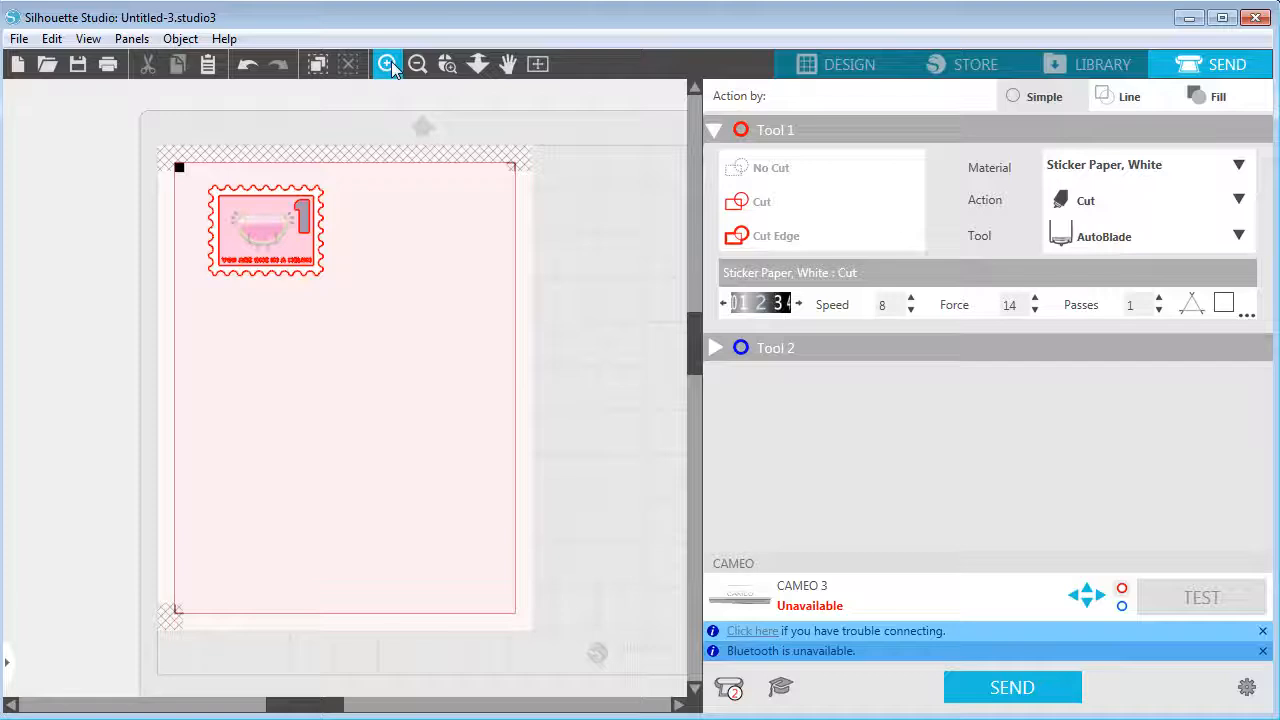
pyautogui.click(391, 61)
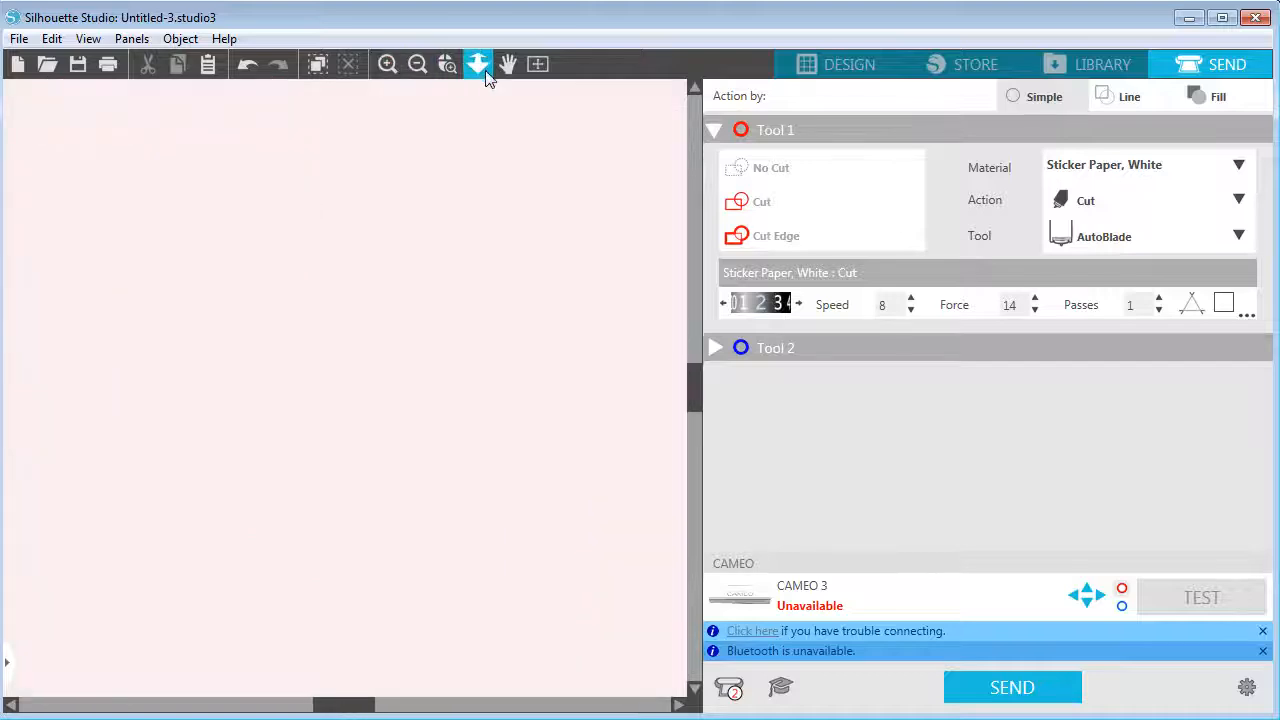
pyautogui.click(482, 68)
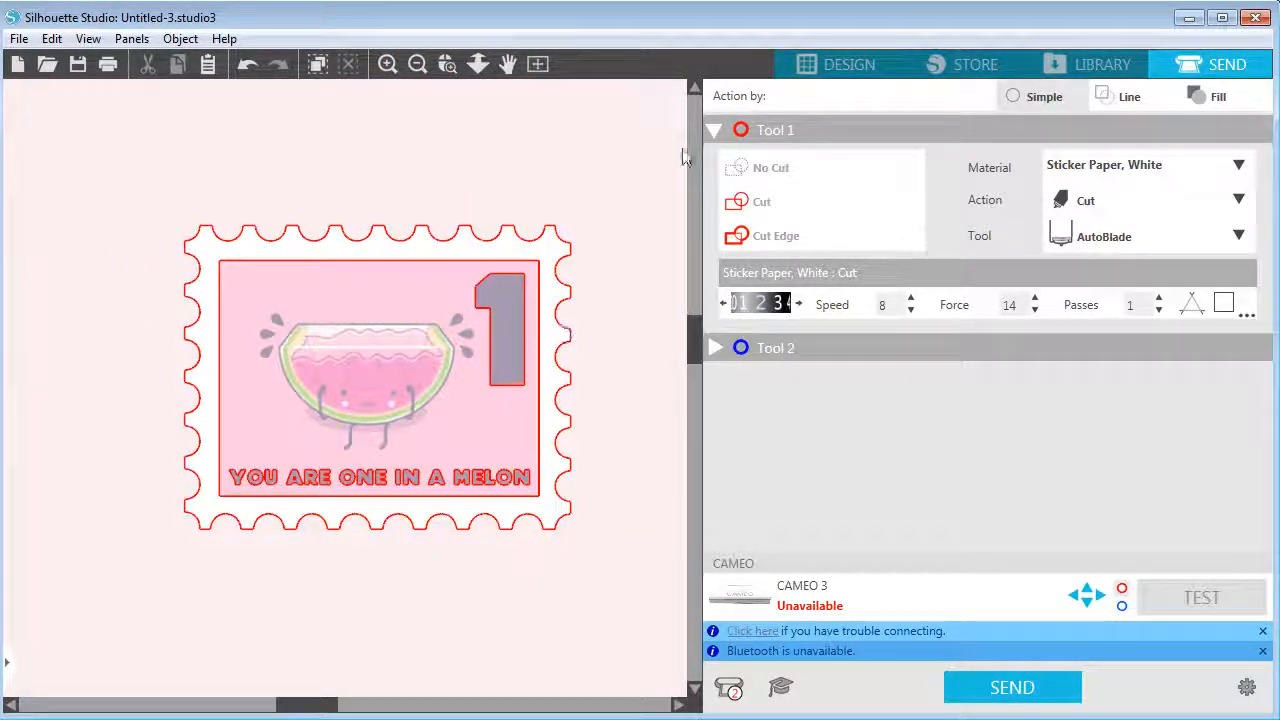
pyautogui.moveTo(114, 168); pyautogui.dragTo(614, 600)
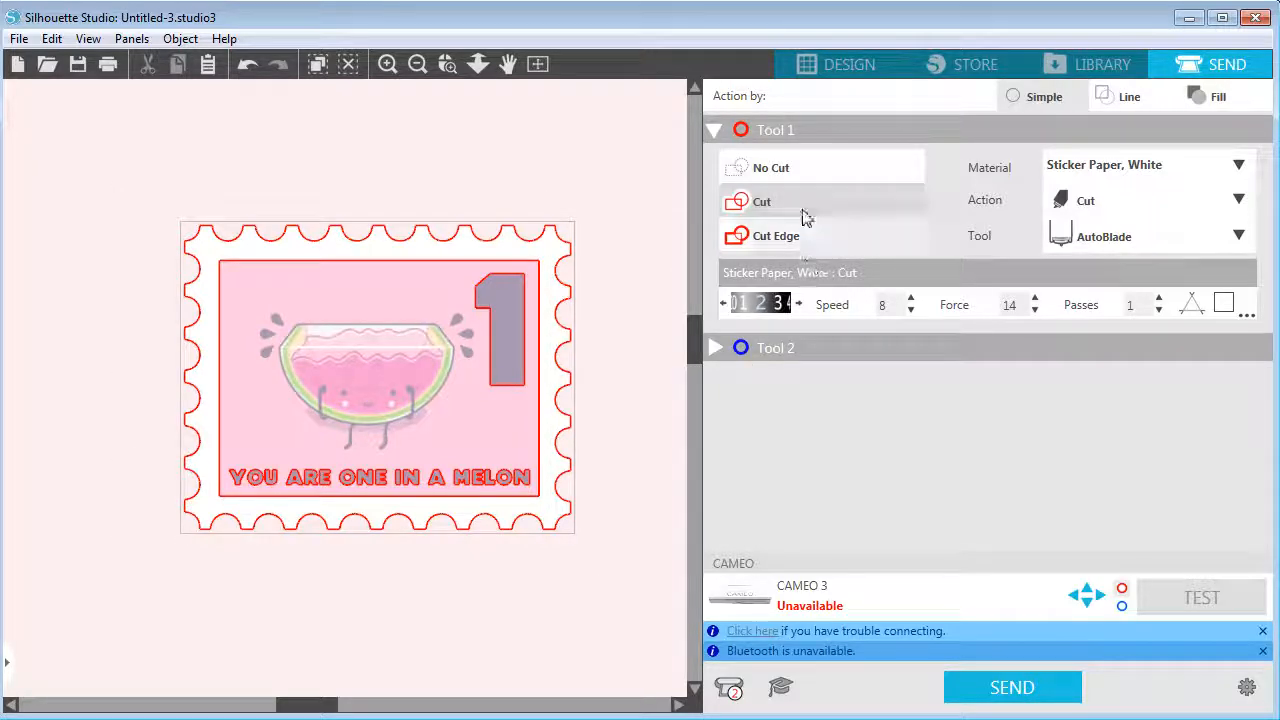
pyautogui.click(755, 175)
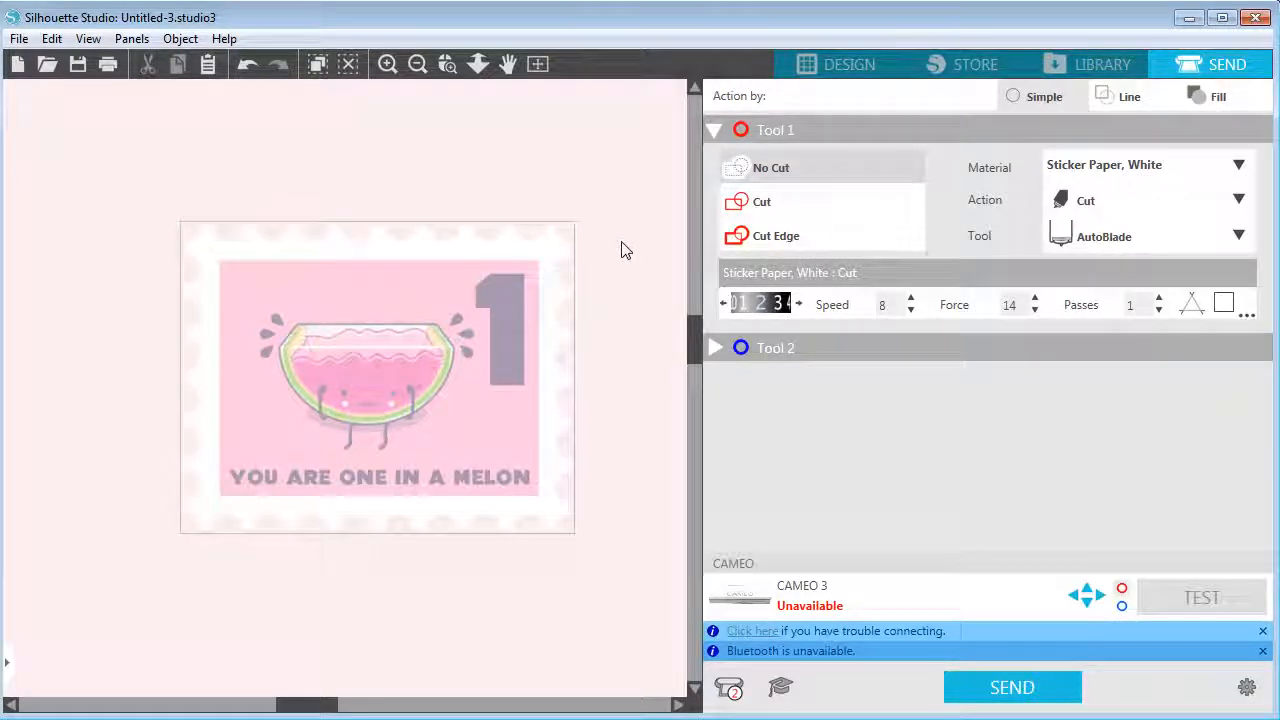
pyautogui.click(776, 238)
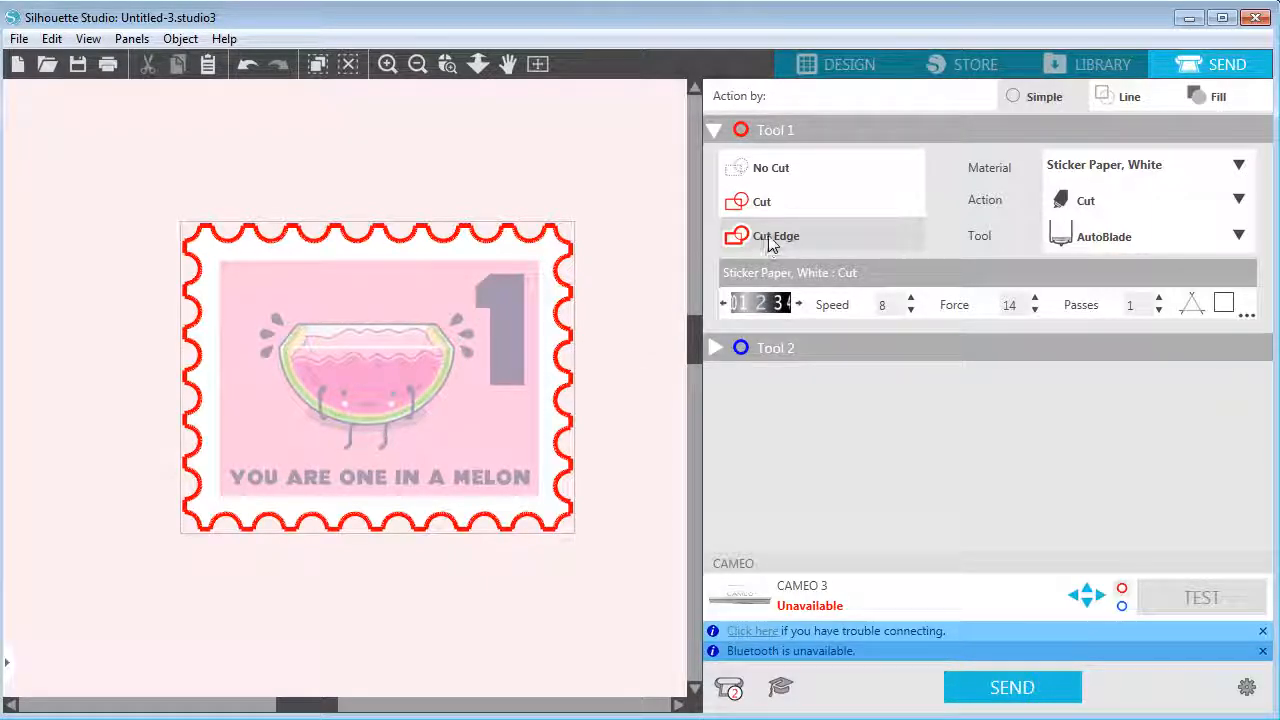
# Switch to the one_in_melon_stamp document and open its Send settings
pyautogui.click(822, 64)
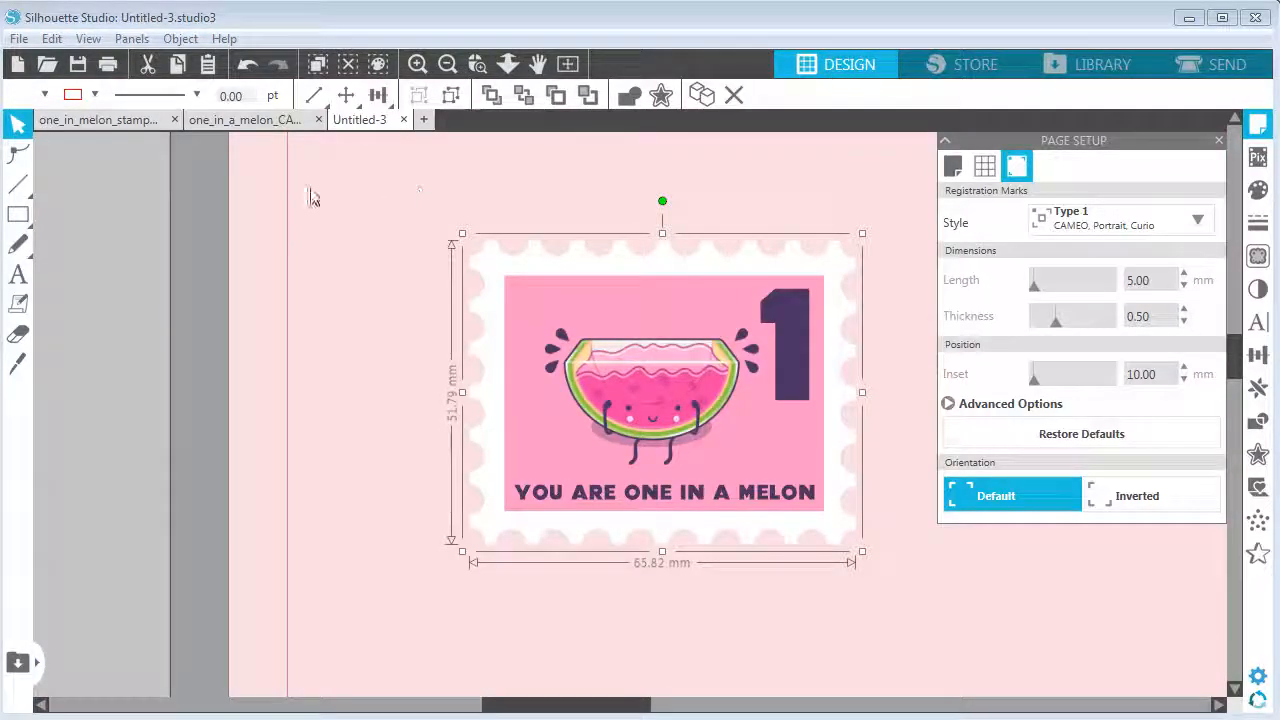
pyautogui.click(68, 119)
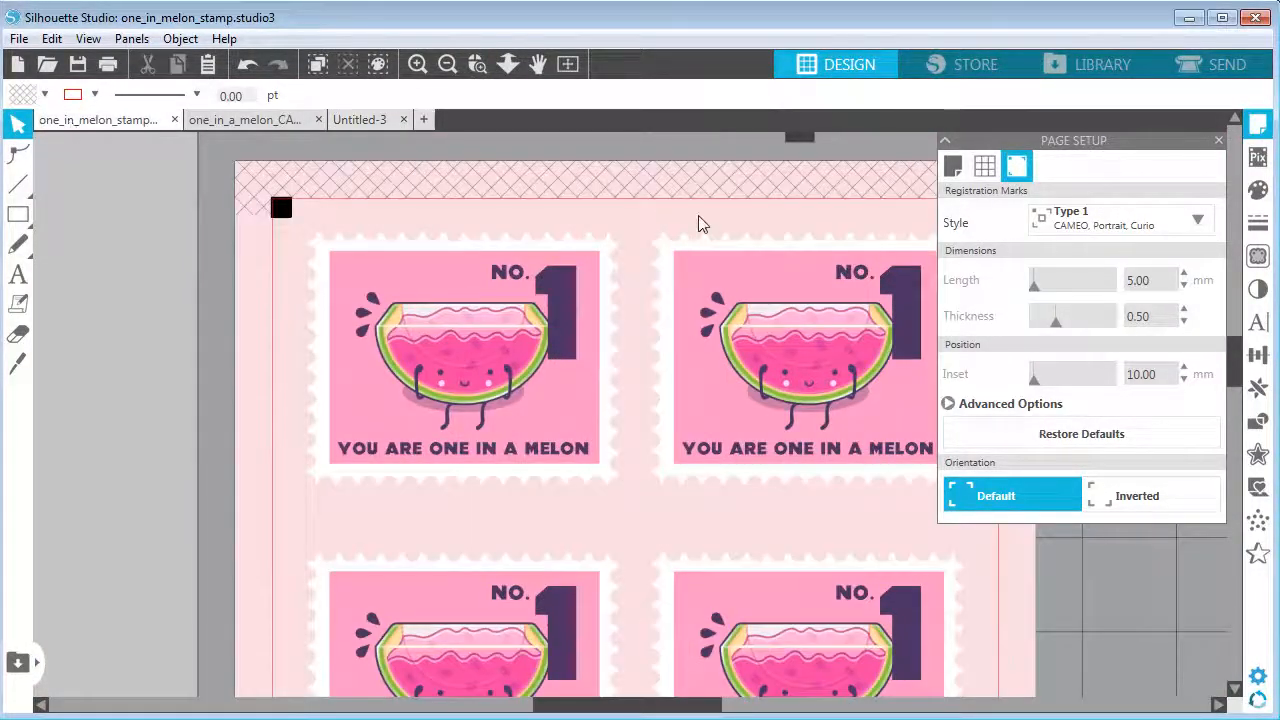
pyautogui.click(1194, 61)
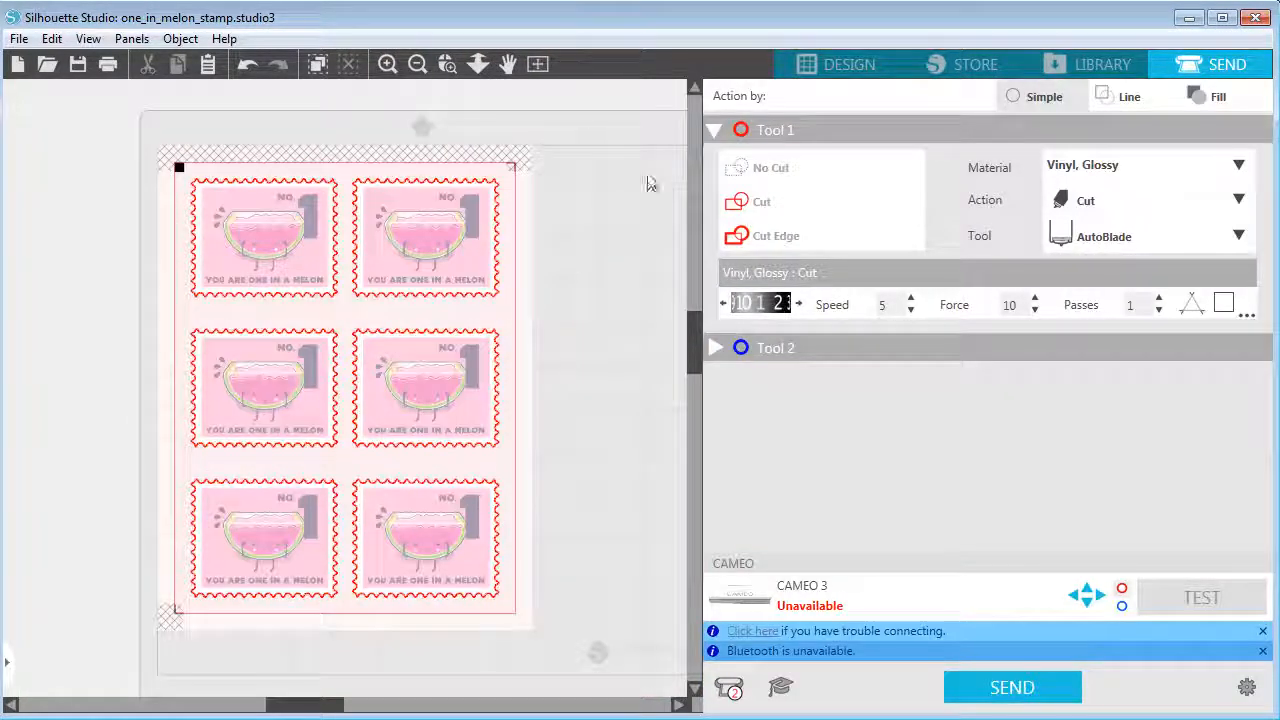
pyautogui.click(388, 63)
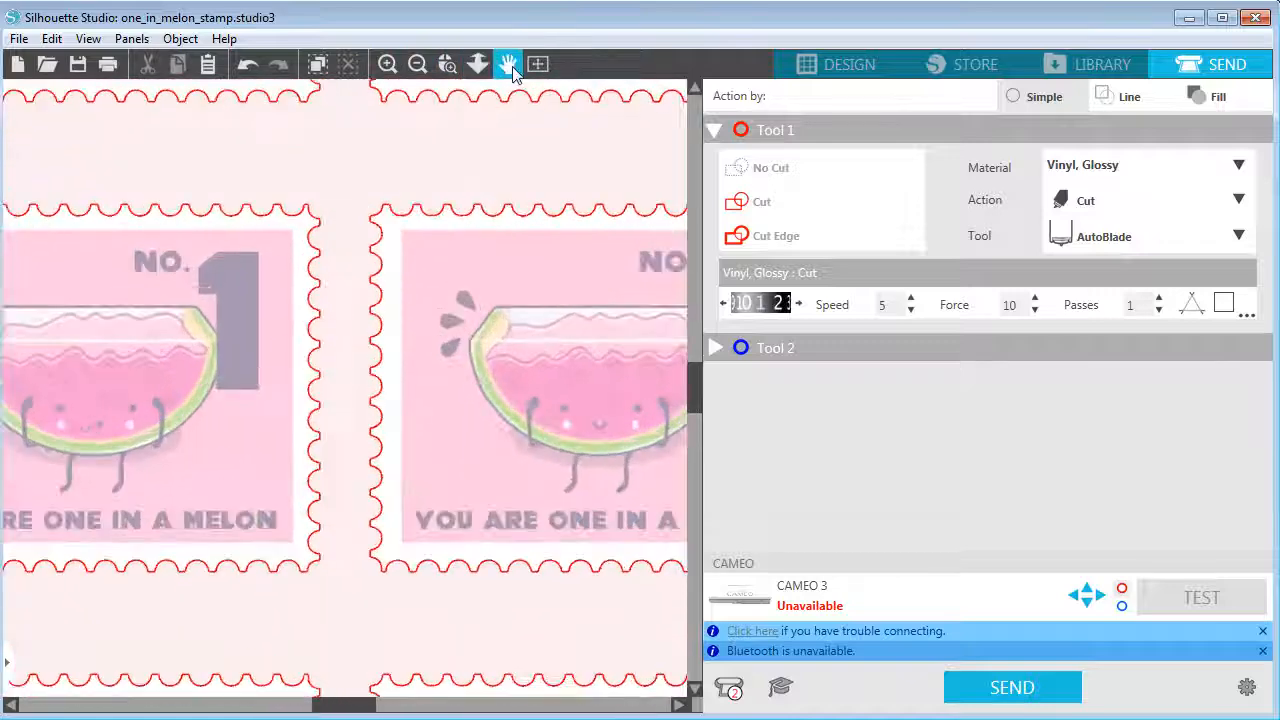
pyautogui.click(512, 72)
pyautogui.moveTo(349, 143); pyautogui.dragTo(610, 566)
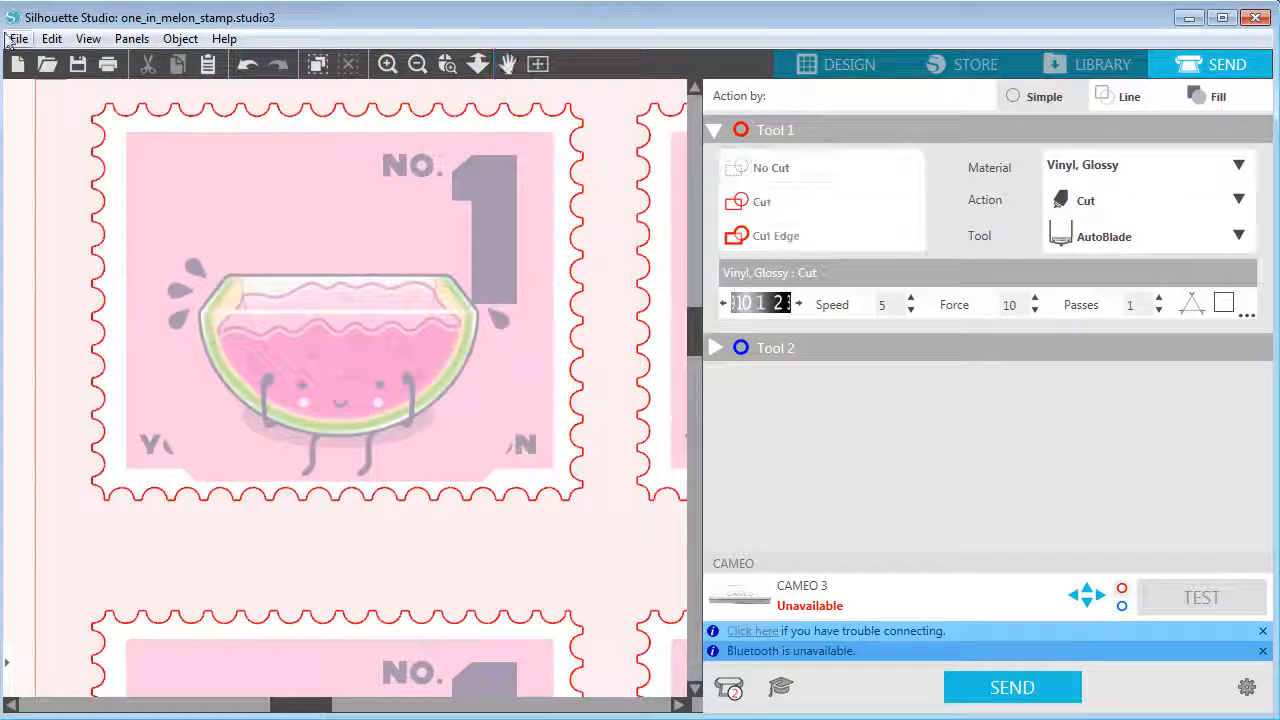
pyautogui.click(51, 38)
pyautogui.click(60, 57)
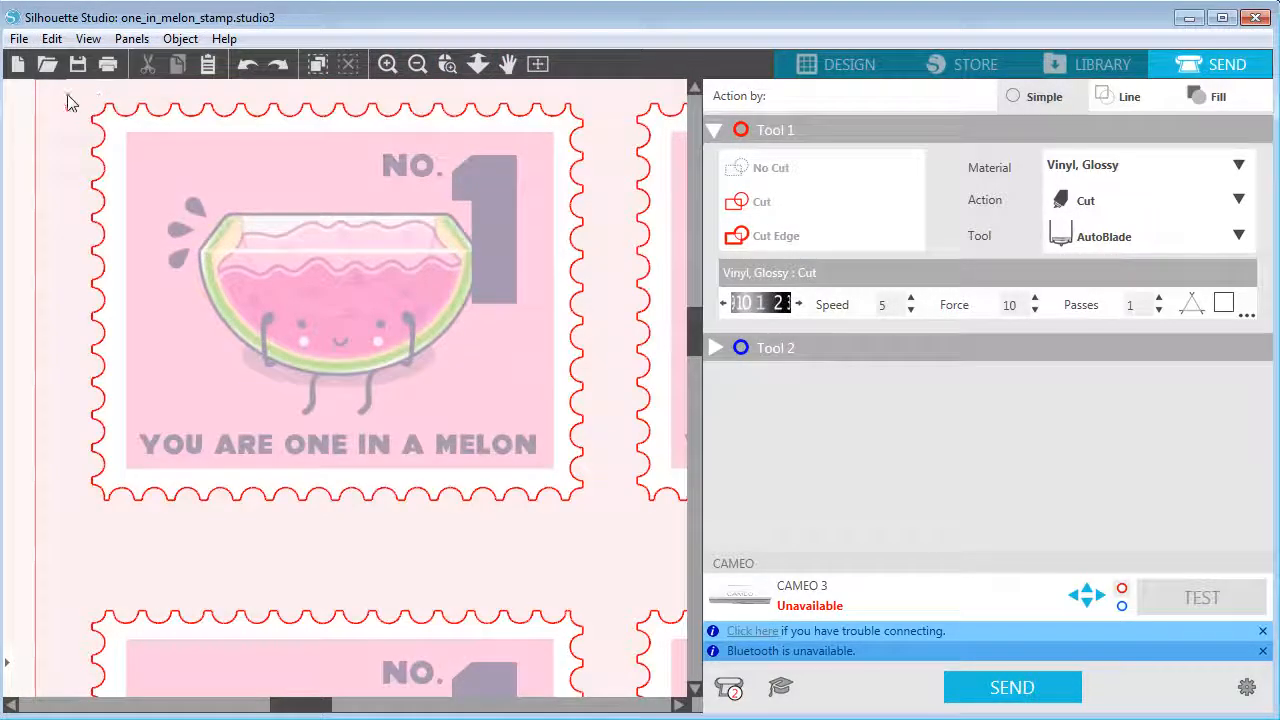
# Select the first stamp and set its cut action to Cut Edge
pyautogui.moveTo(68, 103); pyautogui.dragTo(600, 537)
pyautogui.click(790, 168)
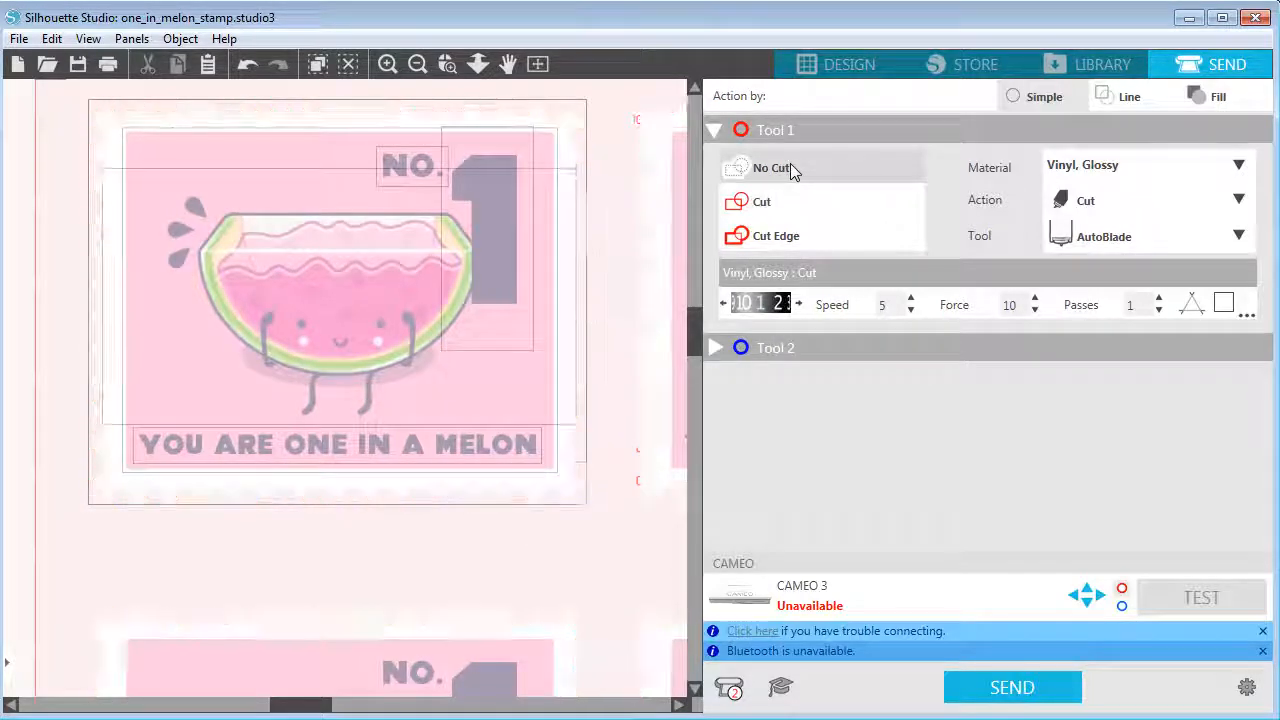
pyautogui.click(790, 237)
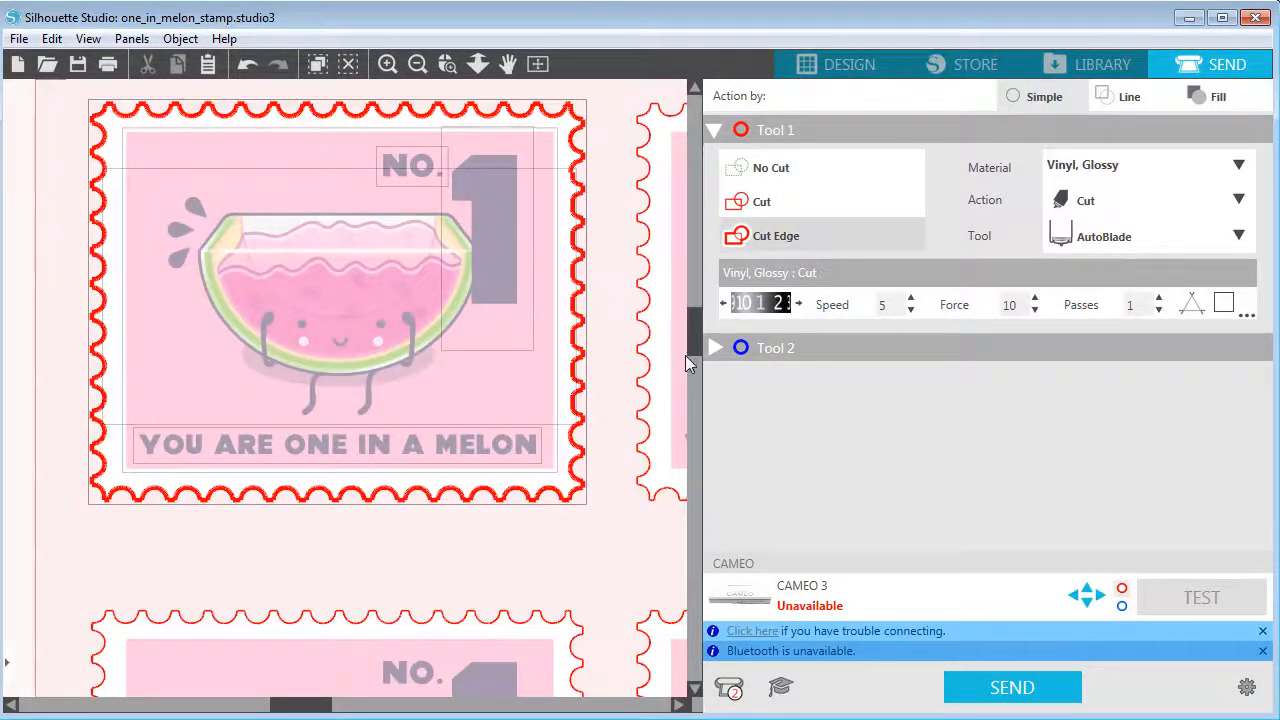
pyautogui.click(588, 540)
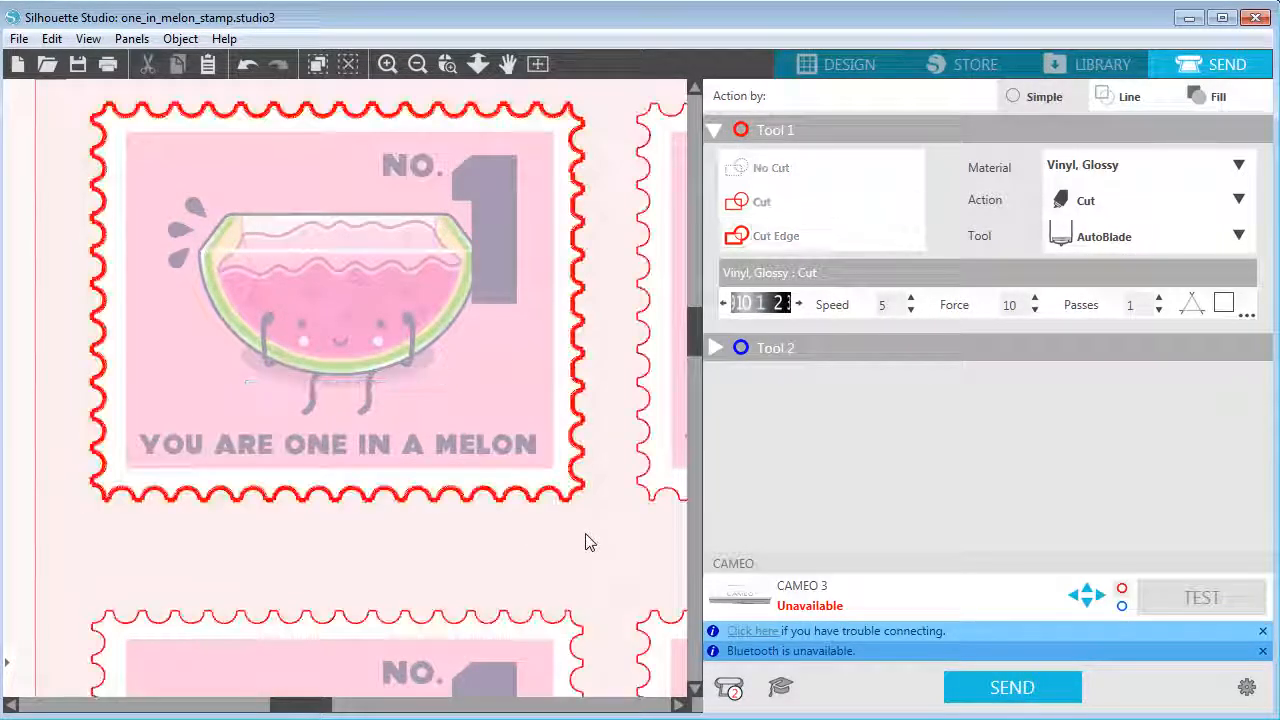
# Zoom in to examine the cut line along the first stamp's scalloped border
pyautogui.click(387, 65)
pyautogui.click(387, 66)
pyautogui.click(509, 66)
pyautogui.moveTo(591, 311); pyautogui.dragTo(145, 290)
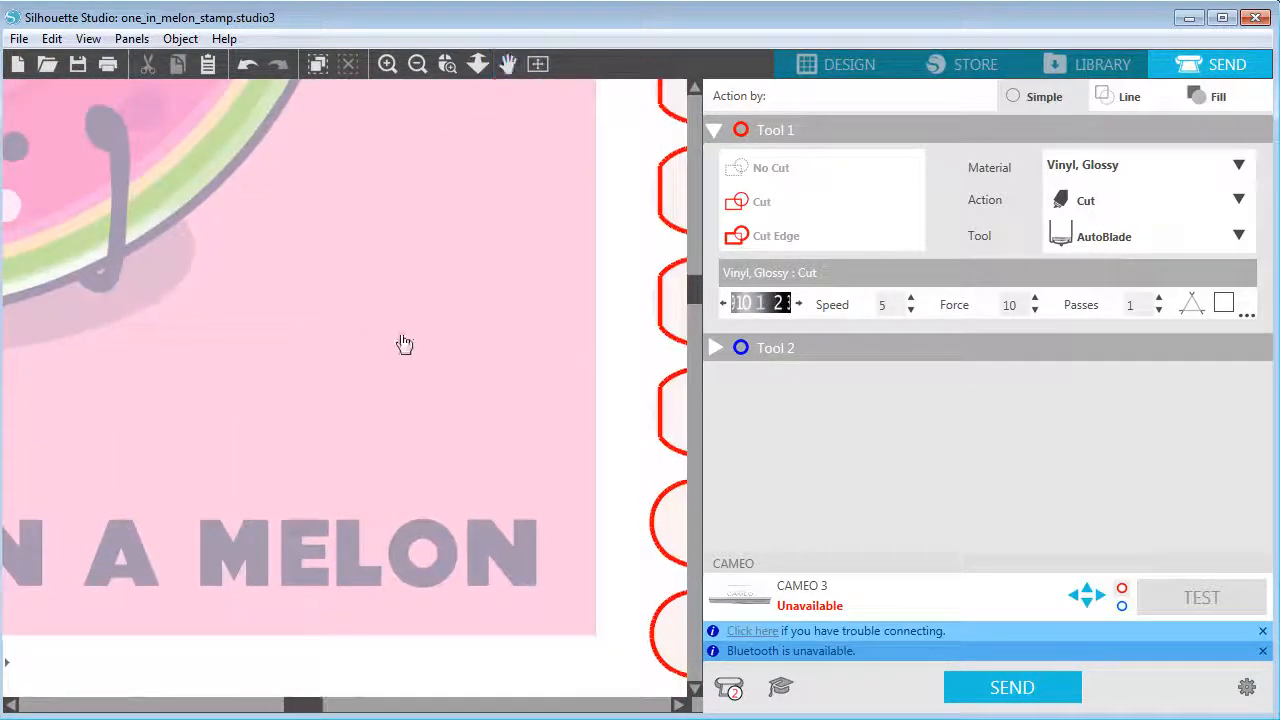
pyautogui.click(51, 38)
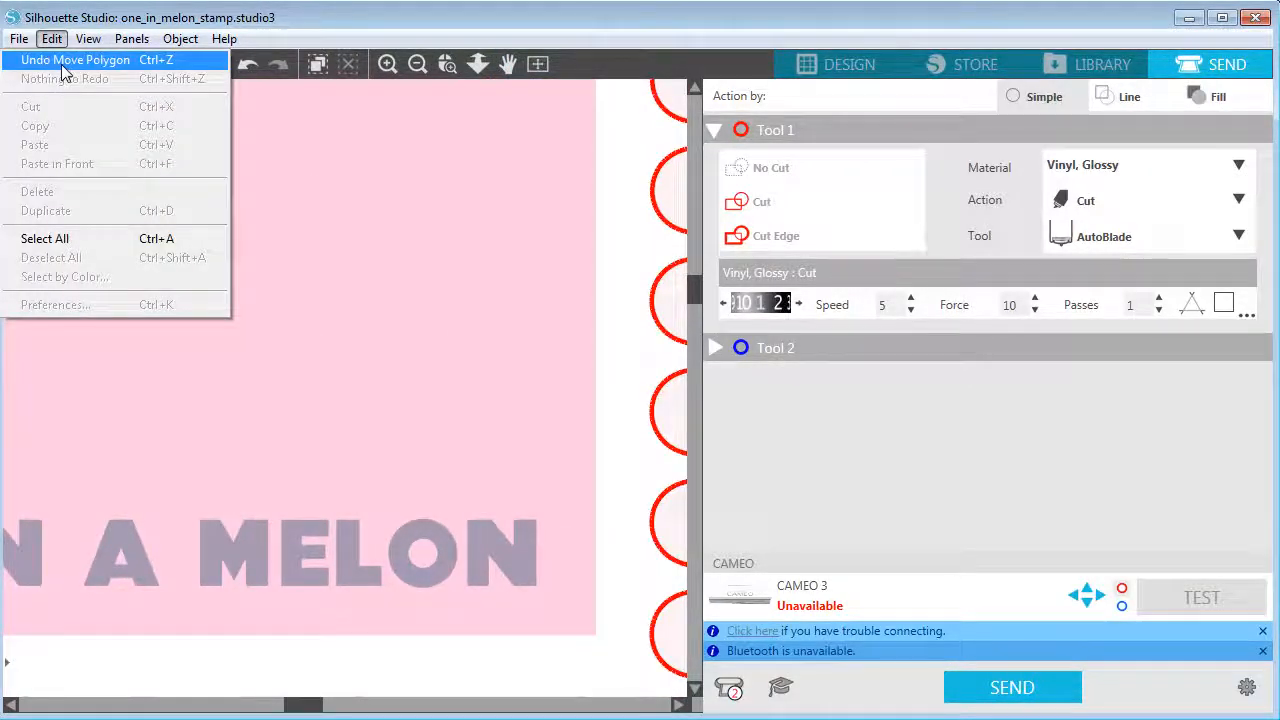
pyautogui.click(68, 58)
pyautogui.moveTo(305, 709); pyautogui.dragTo(326, 708)
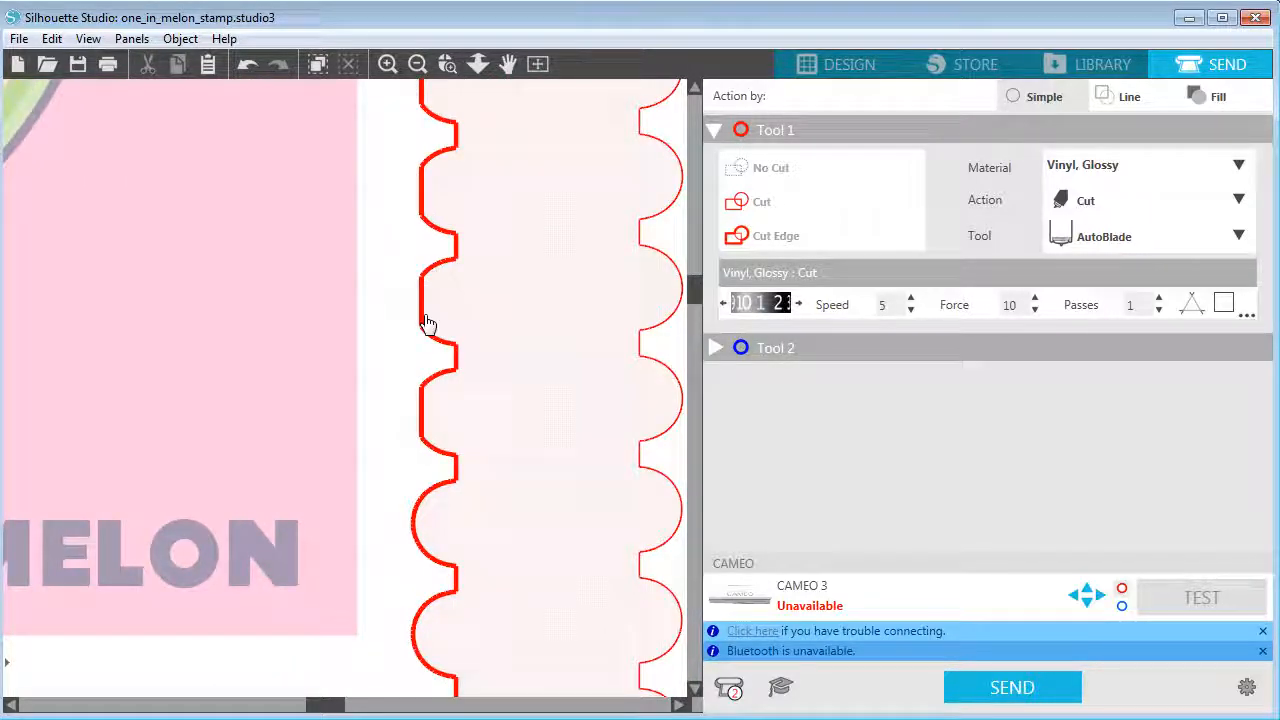
pyautogui.click(419, 71)
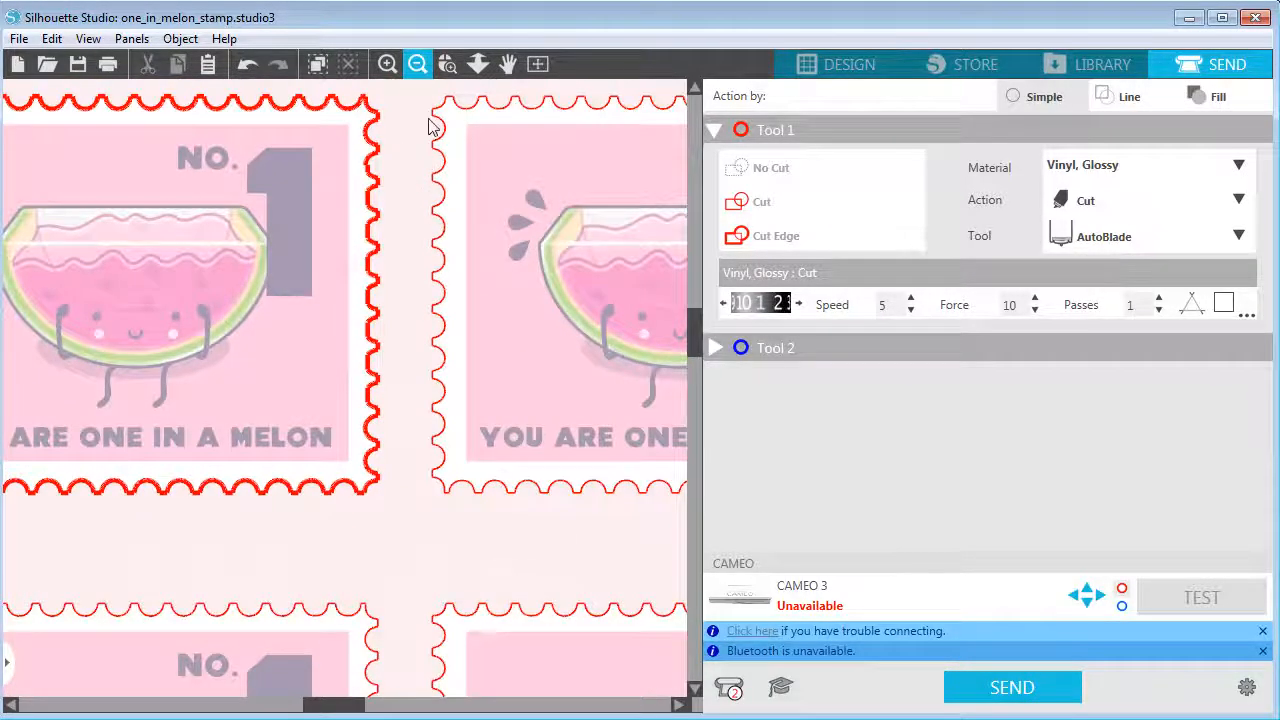
pyautogui.click(419, 70)
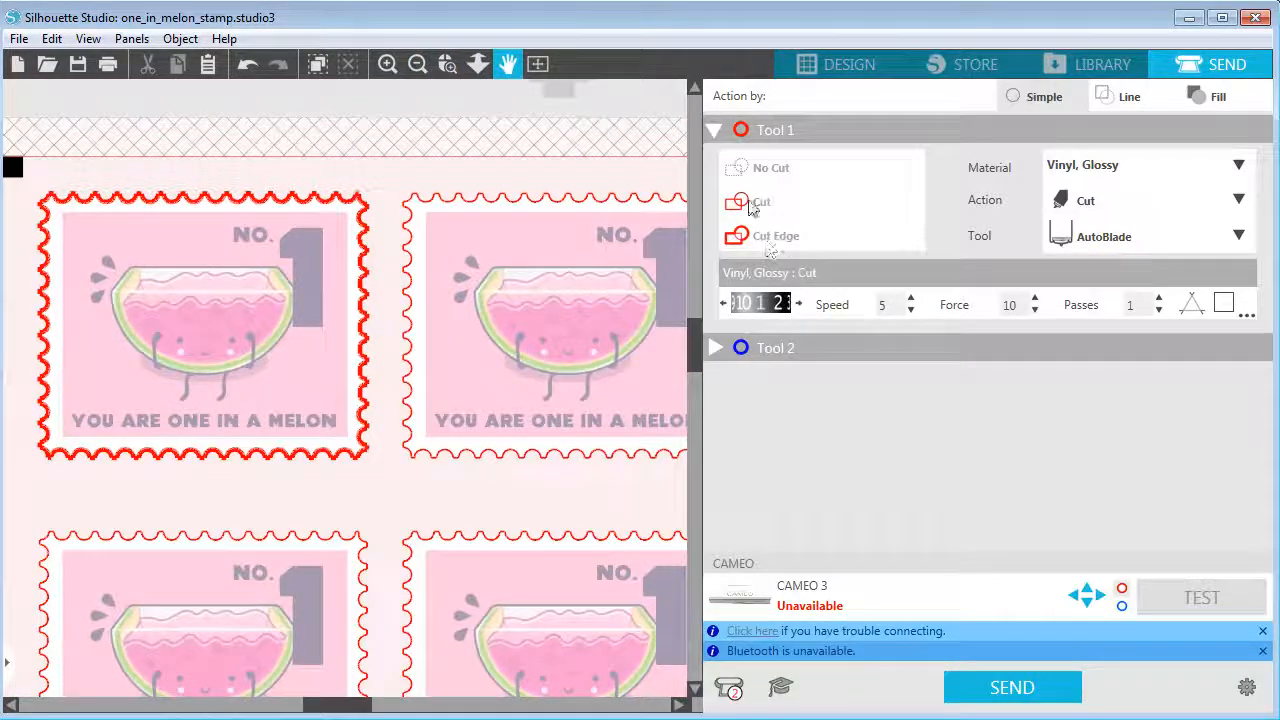
# Switch to the Untitled-3 document and review the single stamp's cut settings in the Send view
pyautogui.moveTo(499, 140); pyautogui.dragTo(571, 177)
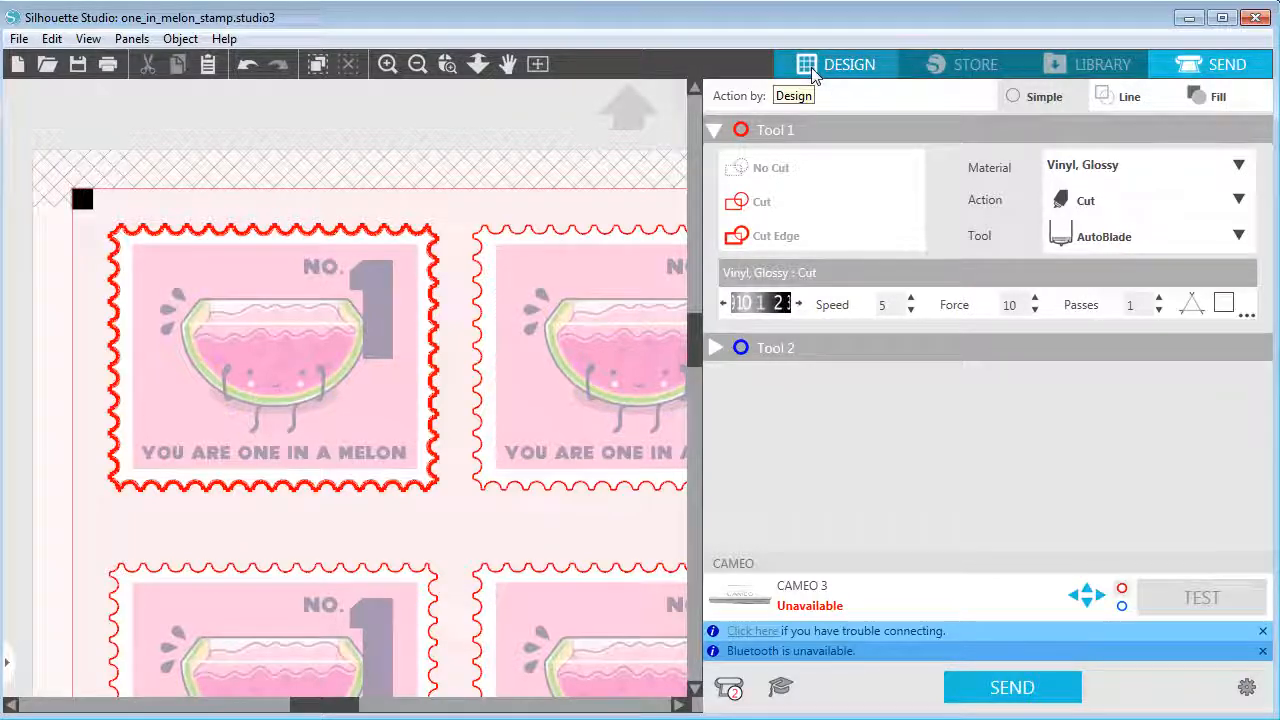
pyautogui.click(845, 66)
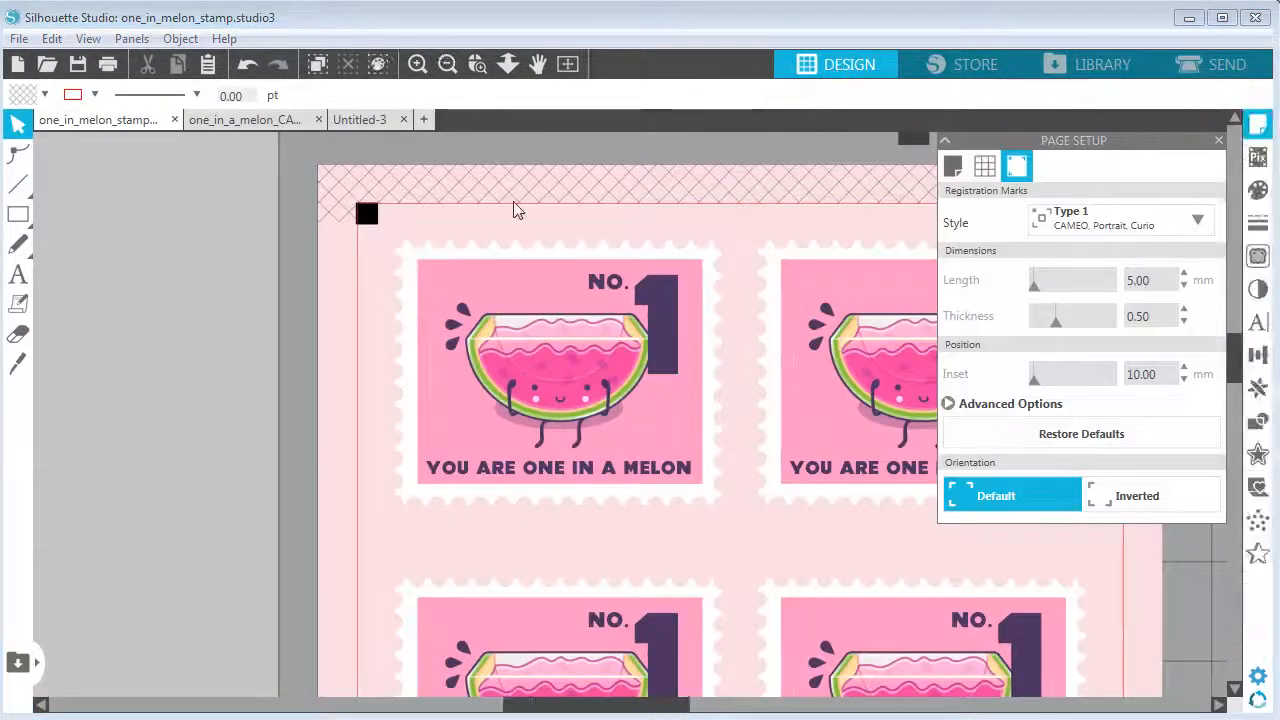
pyautogui.click(370, 124)
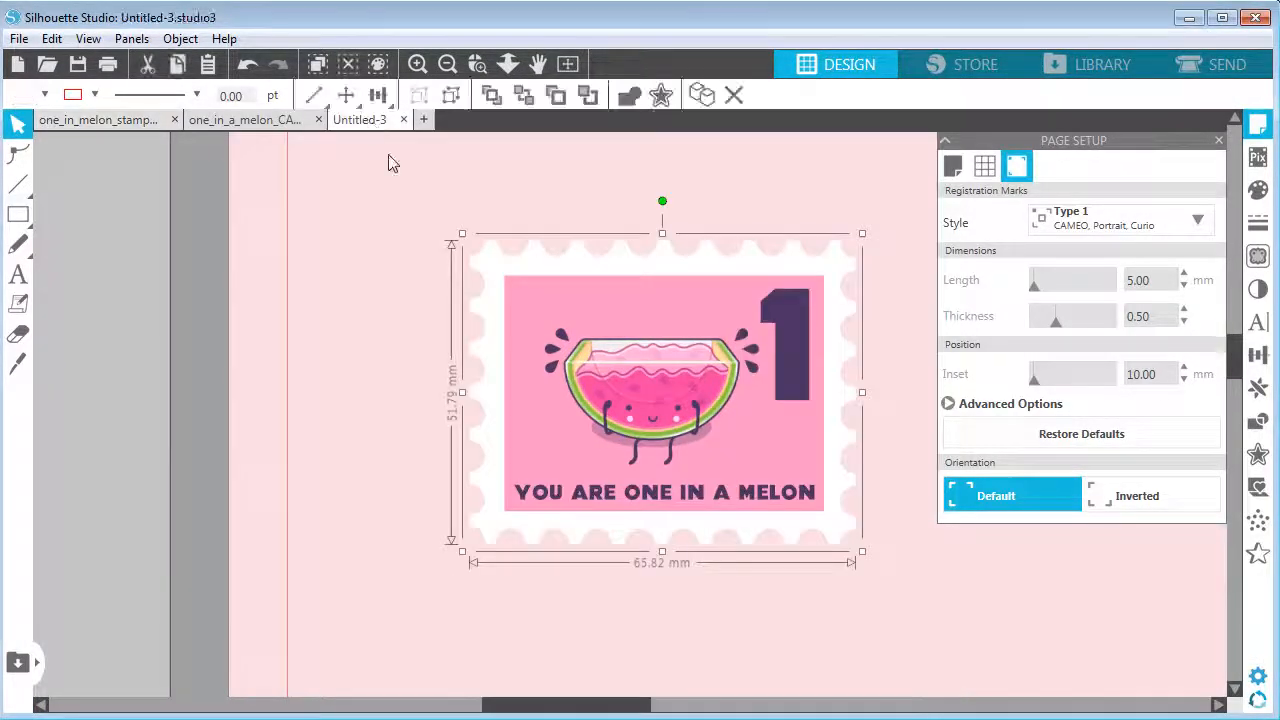
pyautogui.click(1172, 74)
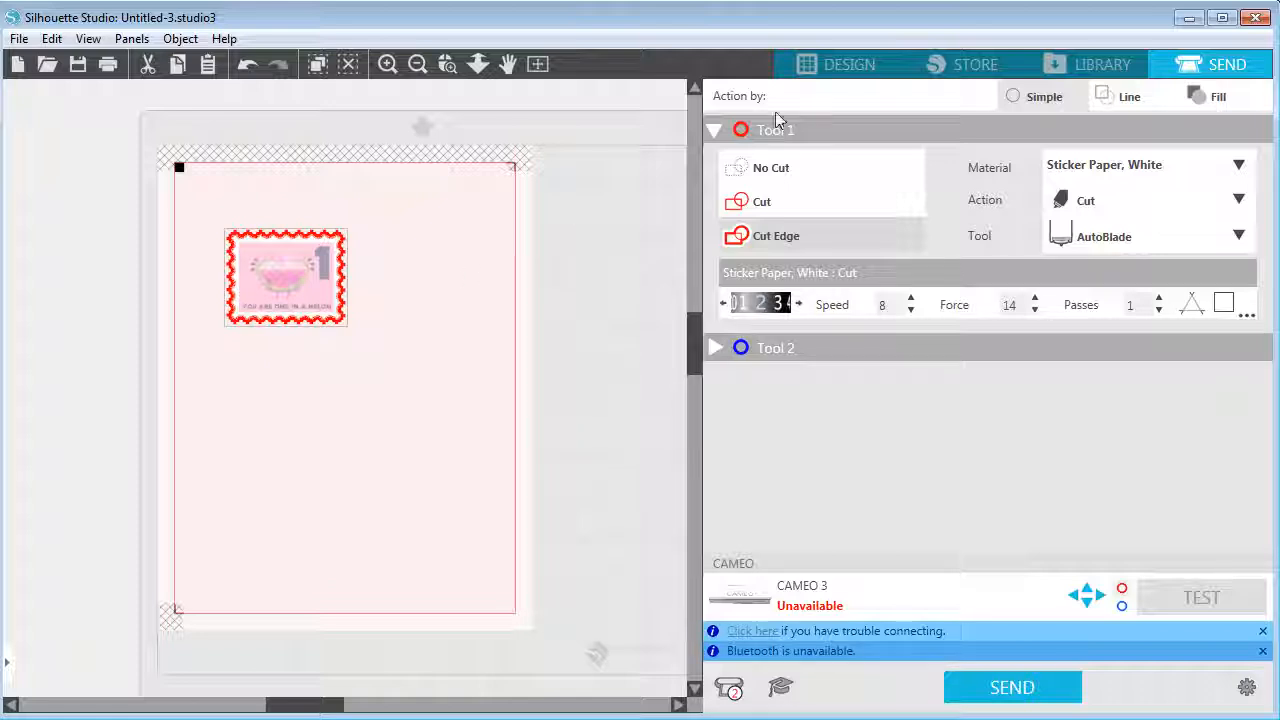
pyautogui.click(832, 58)
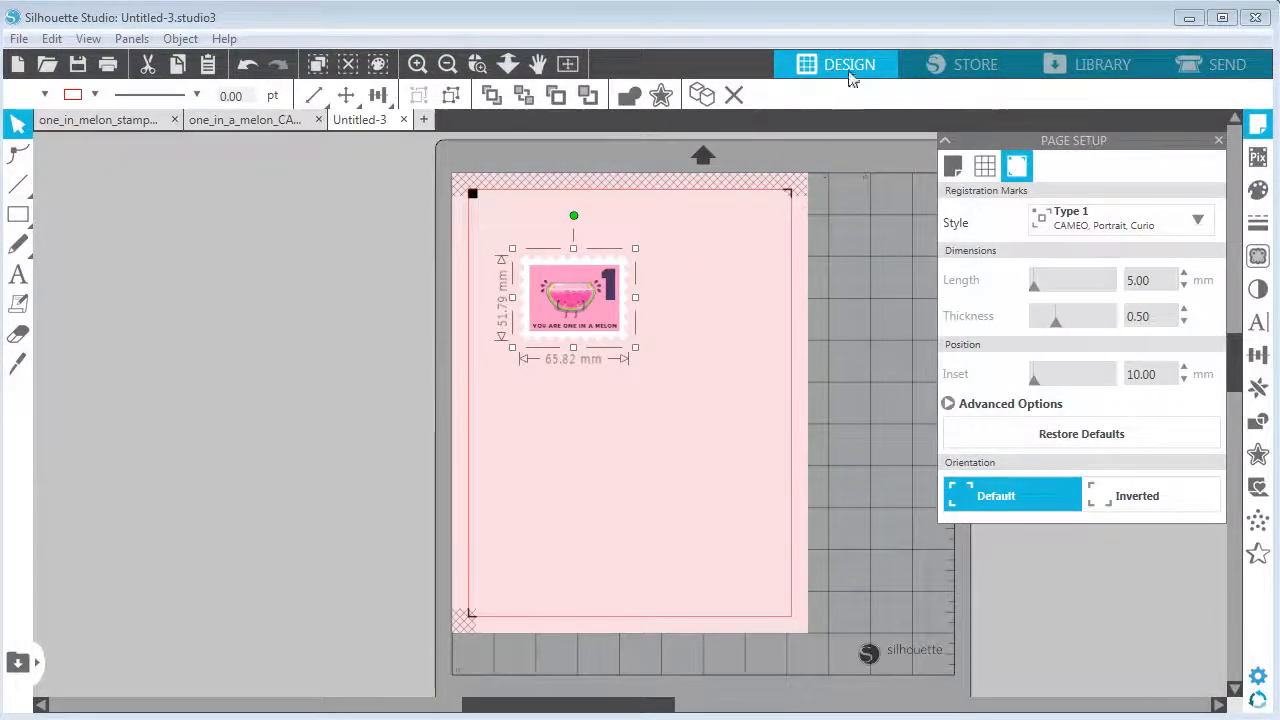
# Select the stamp and replicate it with Fill Page to cover the sheet with copies
pyautogui.click(682, 330)
pyautogui.click(581, 320)
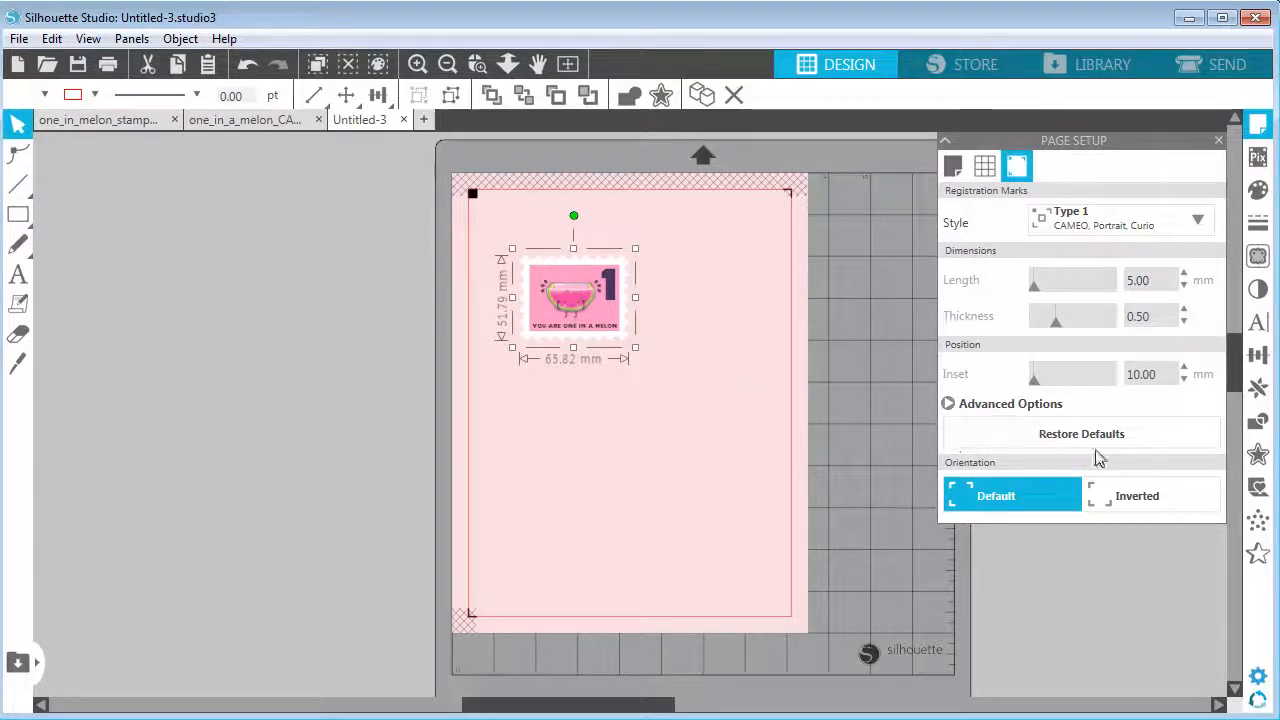
pyautogui.click(1258, 387)
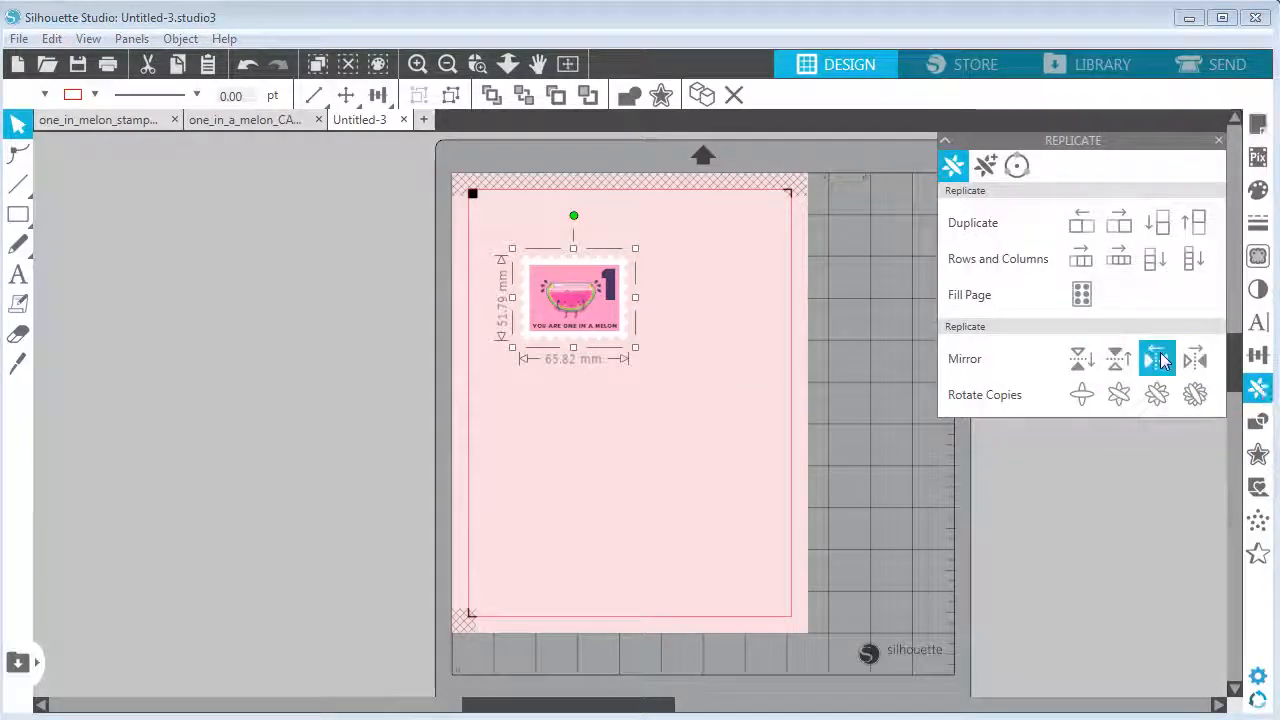
pyautogui.click(1080, 295)
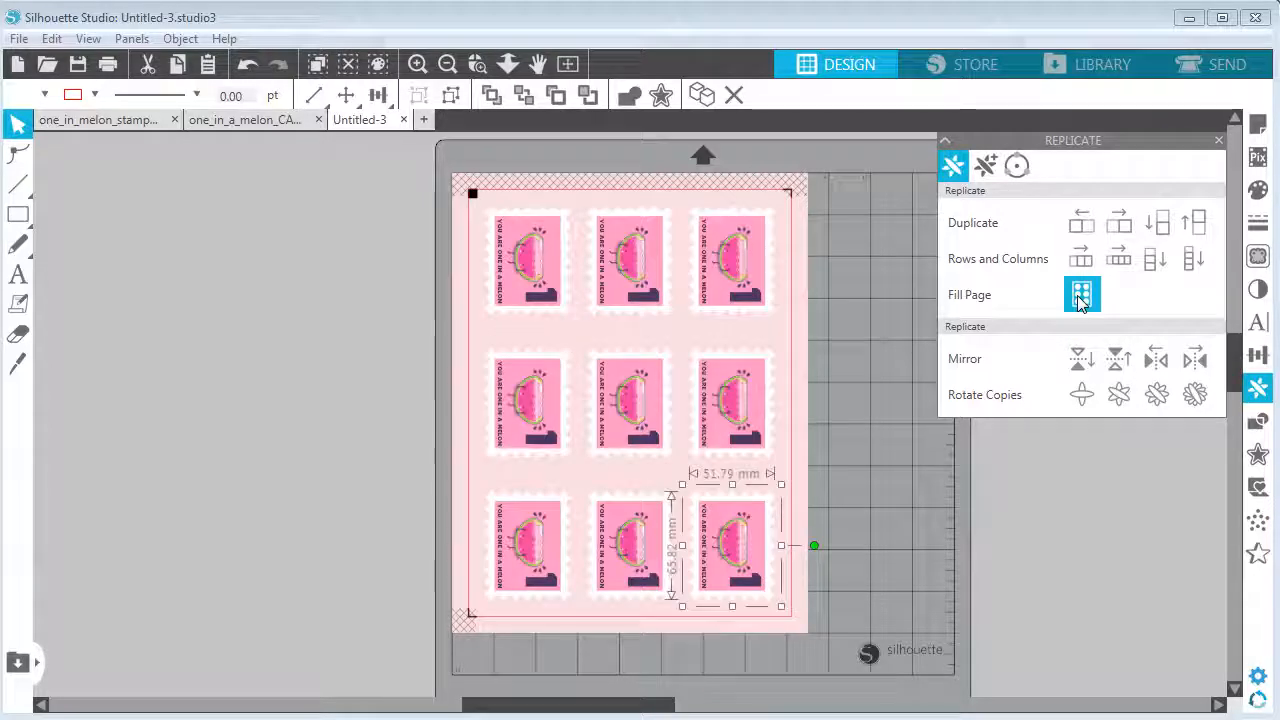
pyautogui.click(852, 413)
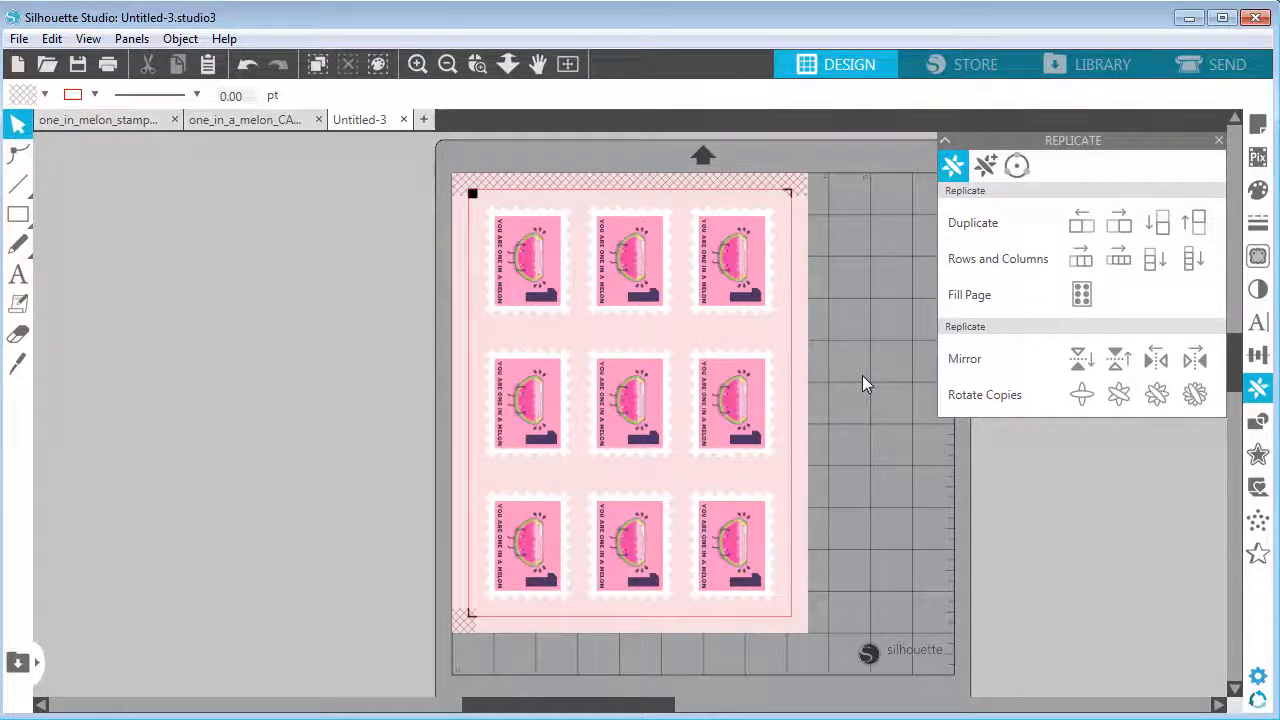
# Review the filled page's cut lines and material options in the Send settings without changing them
pyautogui.click(1190, 63)
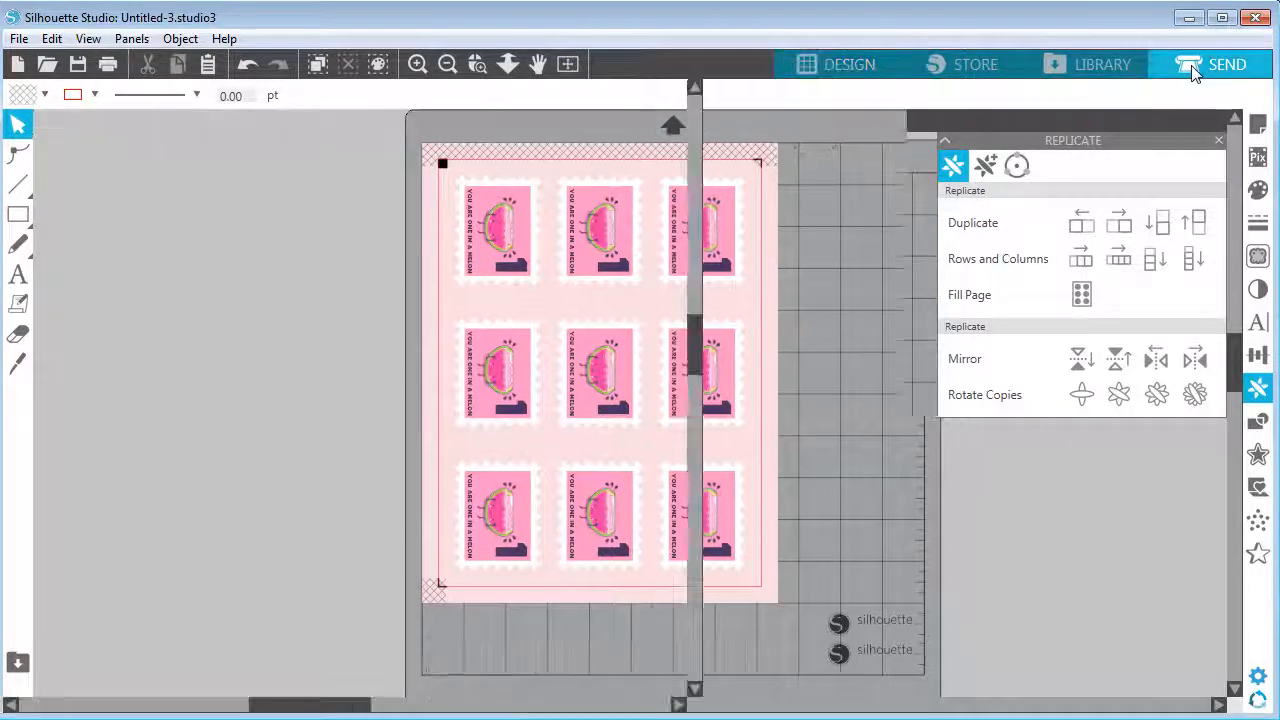
pyautogui.click(19, 38)
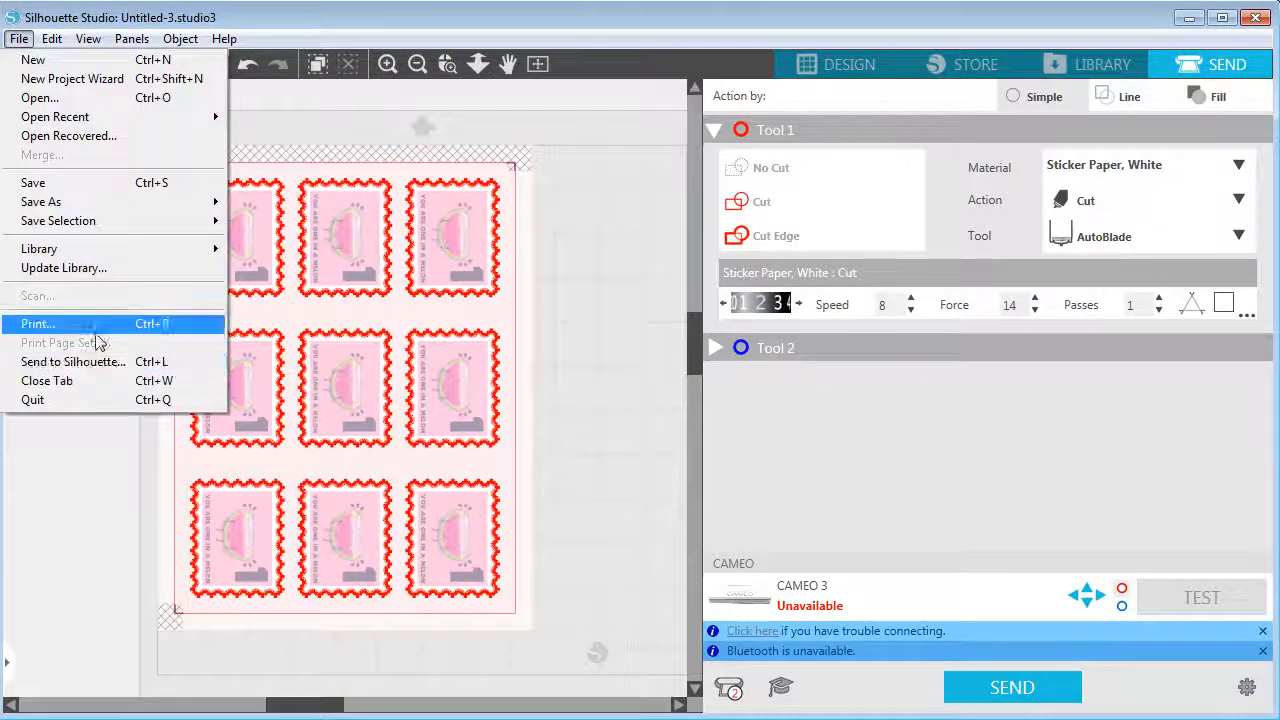
pyautogui.click(18, 41)
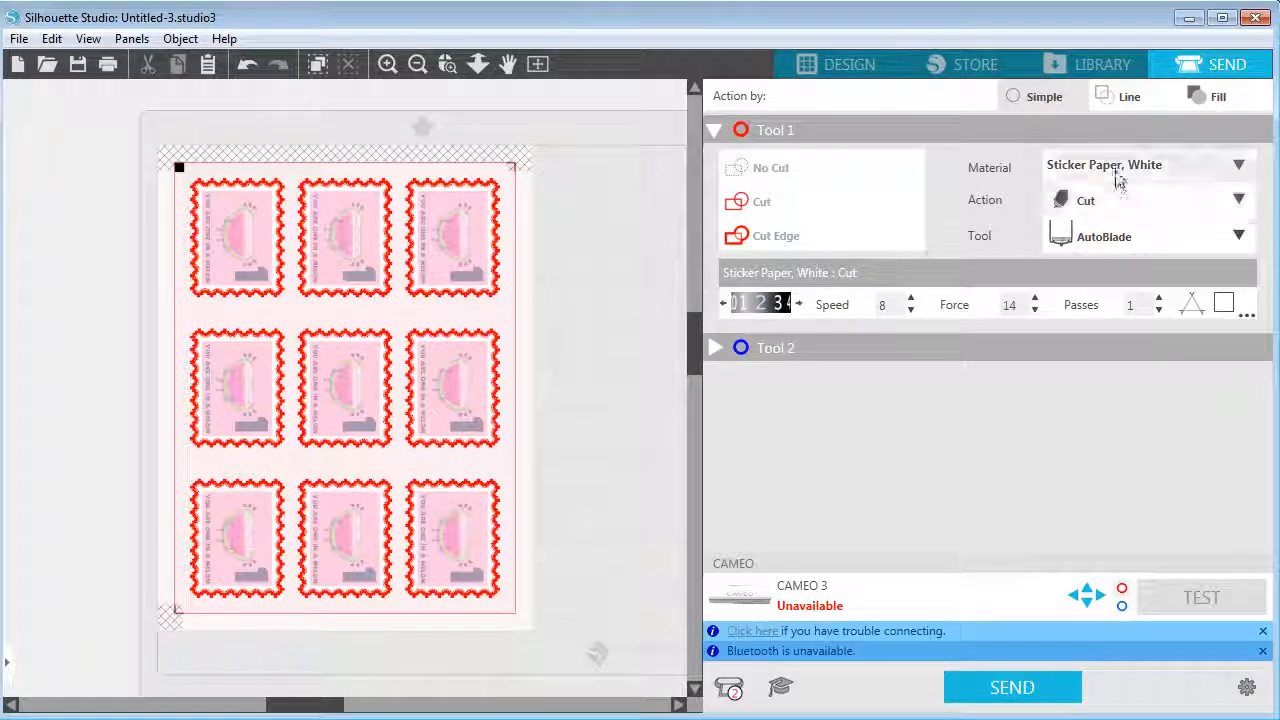
pyautogui.click(1240, 168)
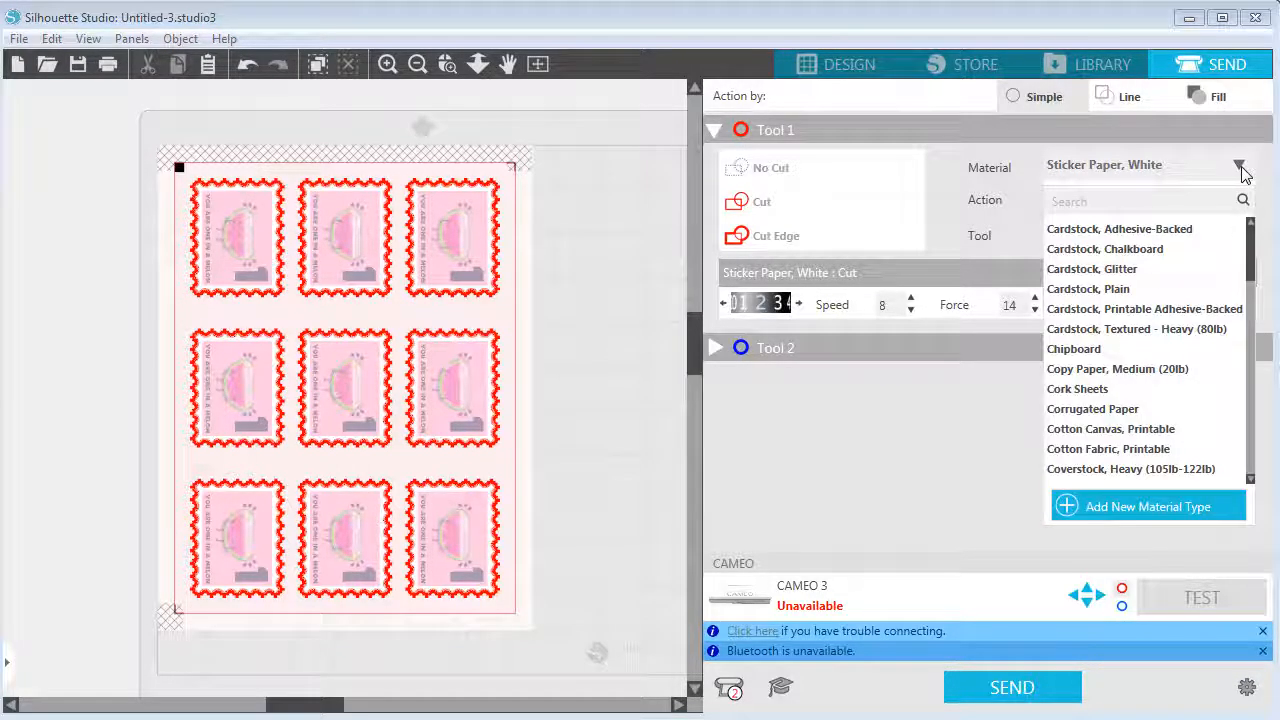
pyautogui.click(1240, 167)
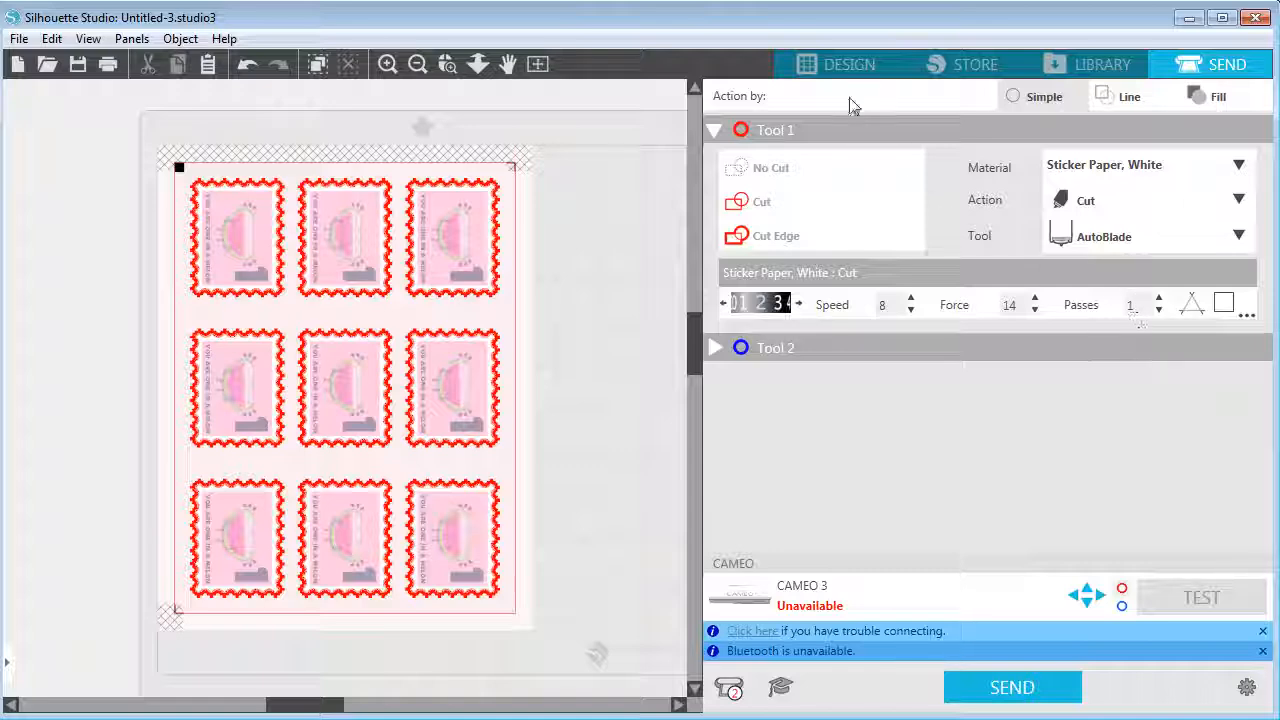
# Switch to the one_in_a_melon_CAMEO document and zoom in to examine its round melon stickers
pyautogui.click(835, 66)
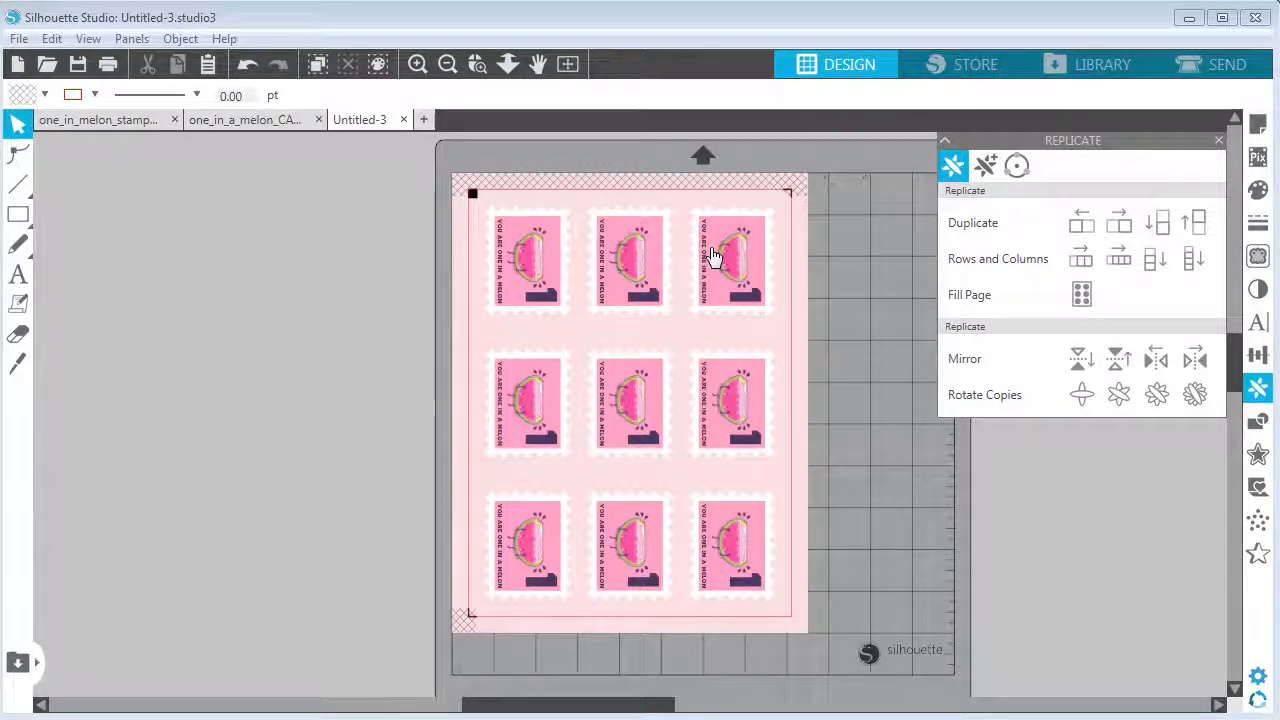
pyautogui.click(223, 121)
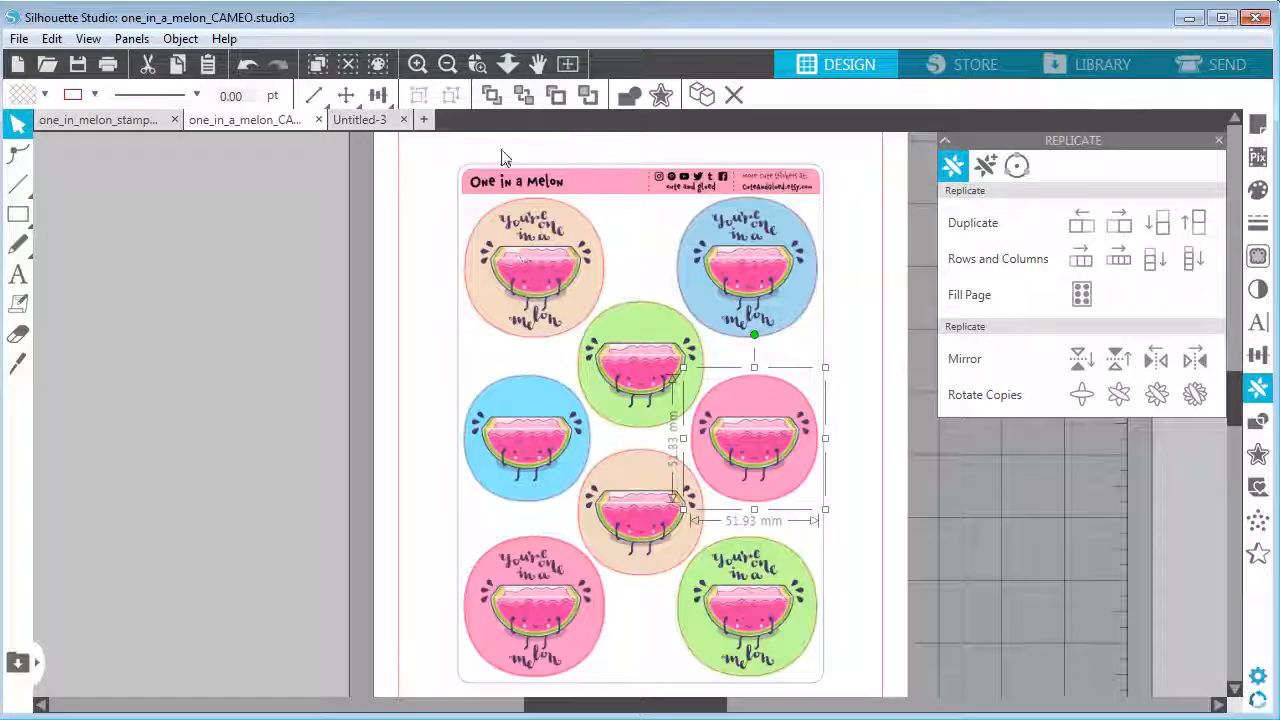
pyautogui.click(300, 163)
pyautogui.click(410, 66)
pyautogui.click(535, 66)
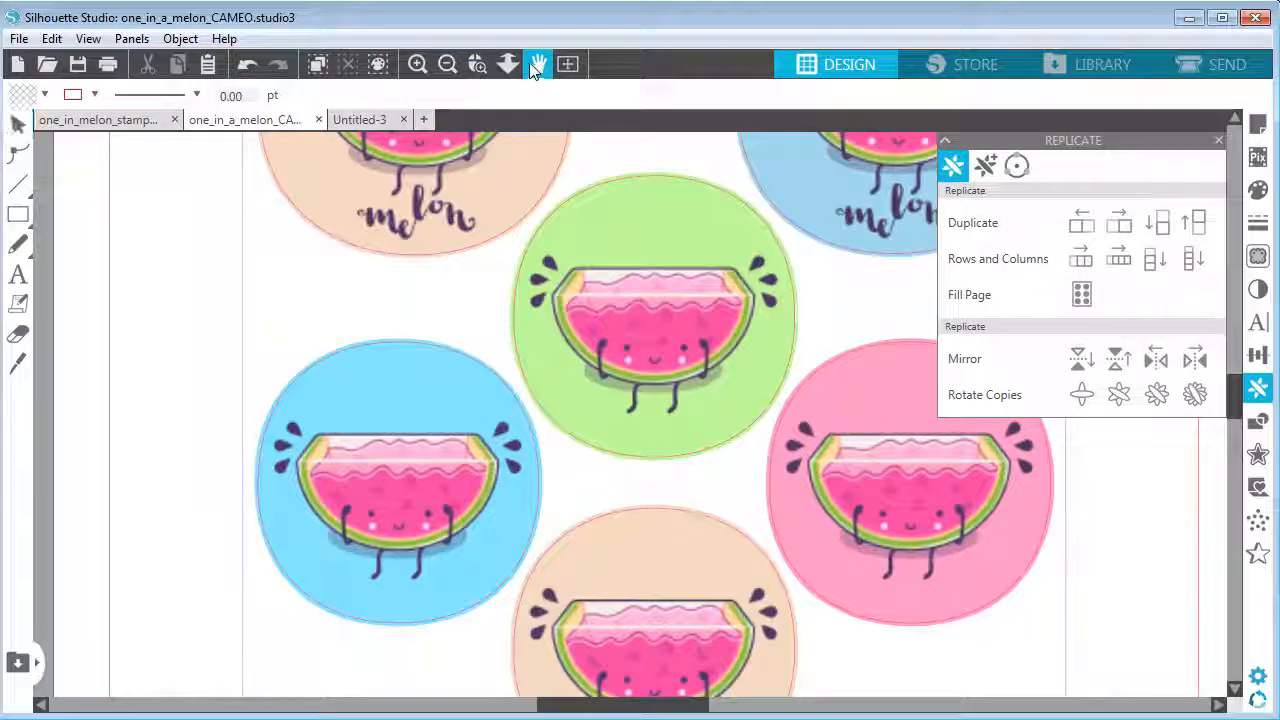
pyautogui.click(413, 66)
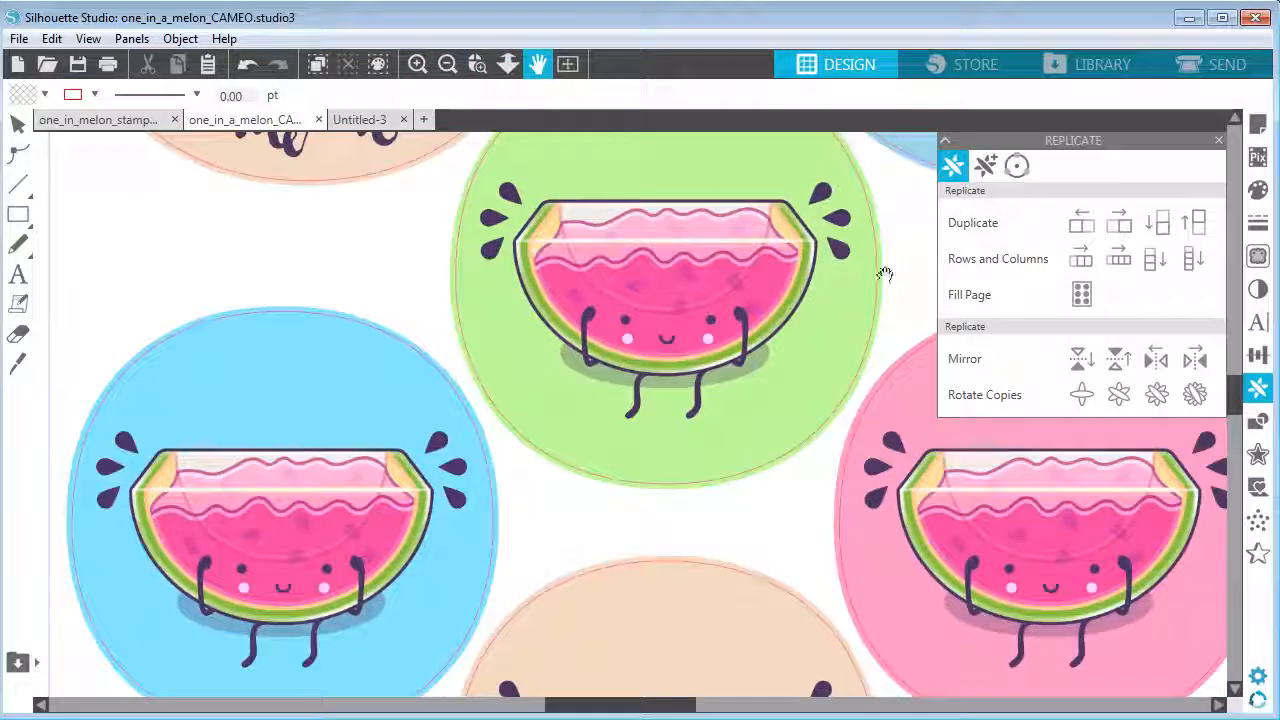
pyautogui.moveTo(888, 214); pyautogui.dragTo(808, 542)
pyautogui.moveTo(651, 229); pyautogui.dragTo(531, 549)
pyautogui.moveTo(566, 325); pyautogui.dragTo(312, 347)
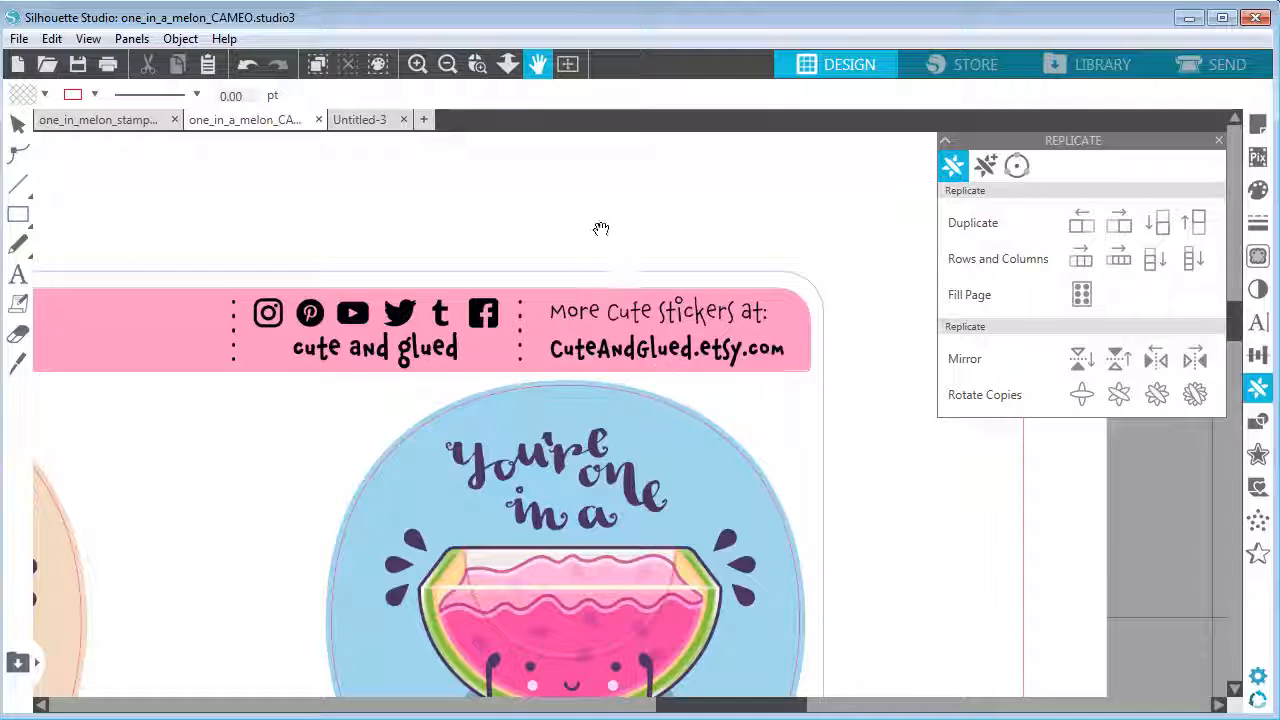
pyautogui.click(448, 65)
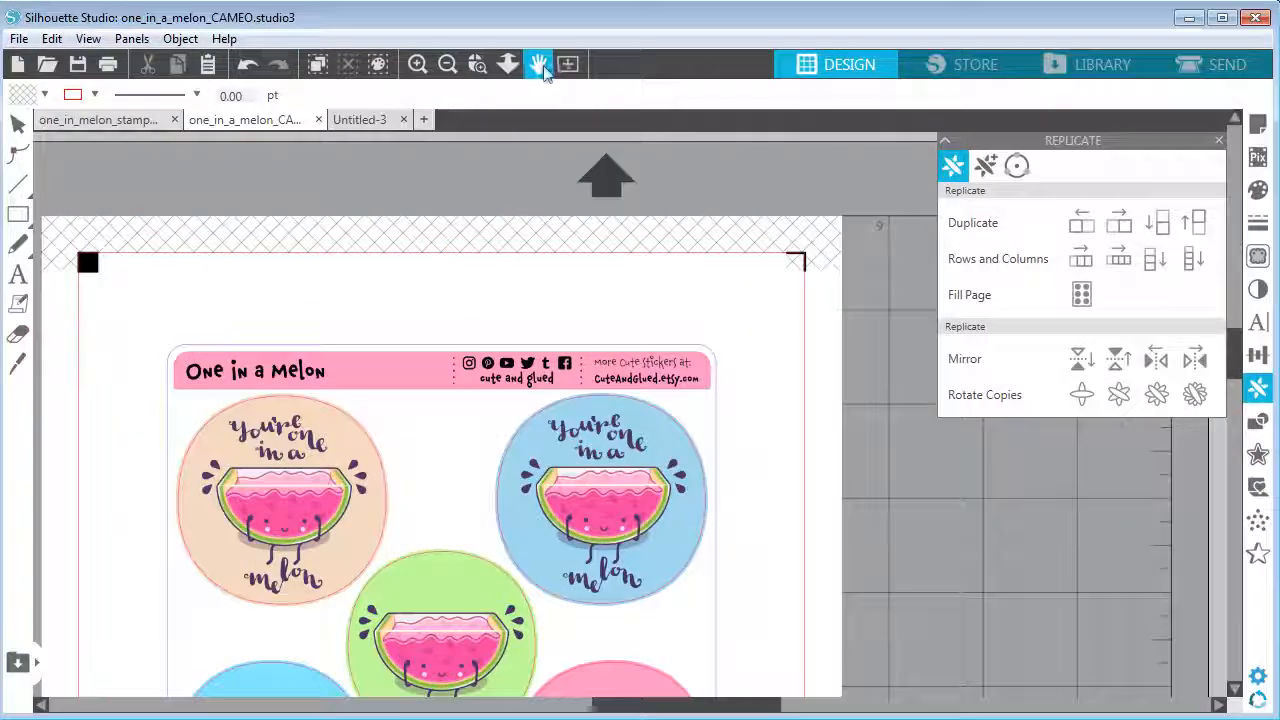
pyautogui.moveTo(760, 486); pyautogui.dragTo(816, 373)
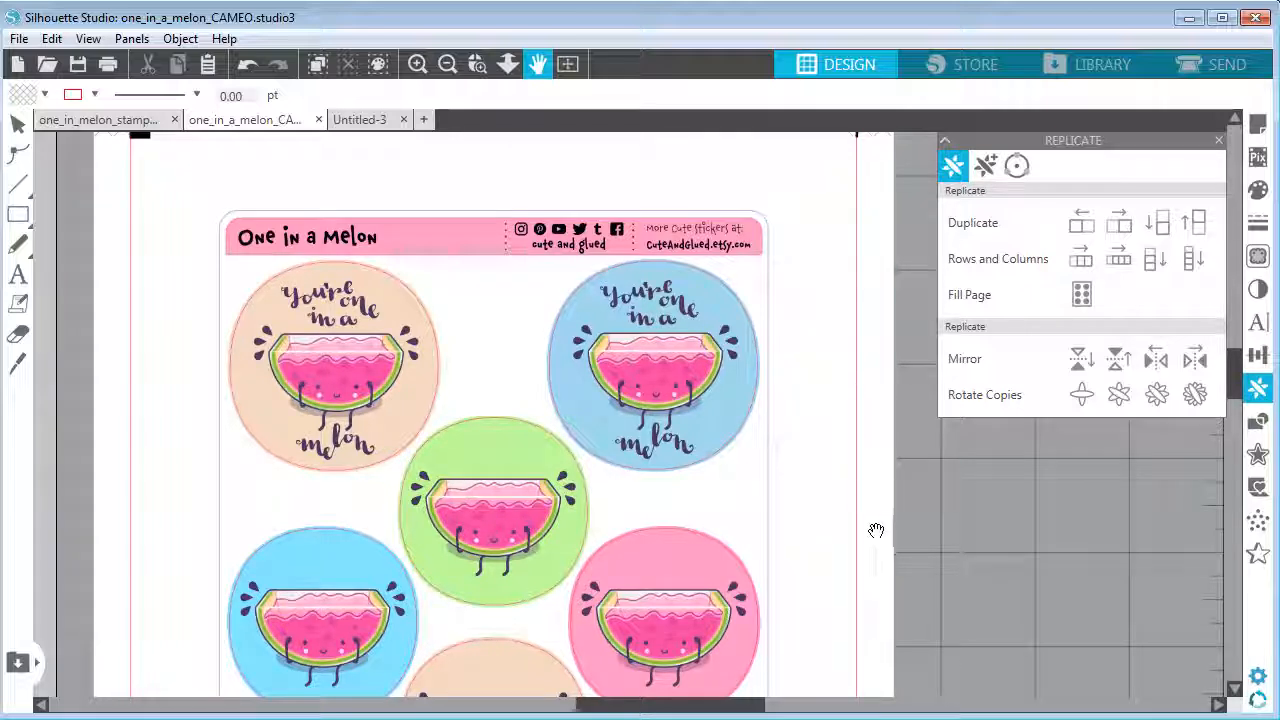
pyautogui.click(18, 125)
# Return to the one_in_melon_stamp document and zoom in on its first stamp
pyautogui.click(360, 119)
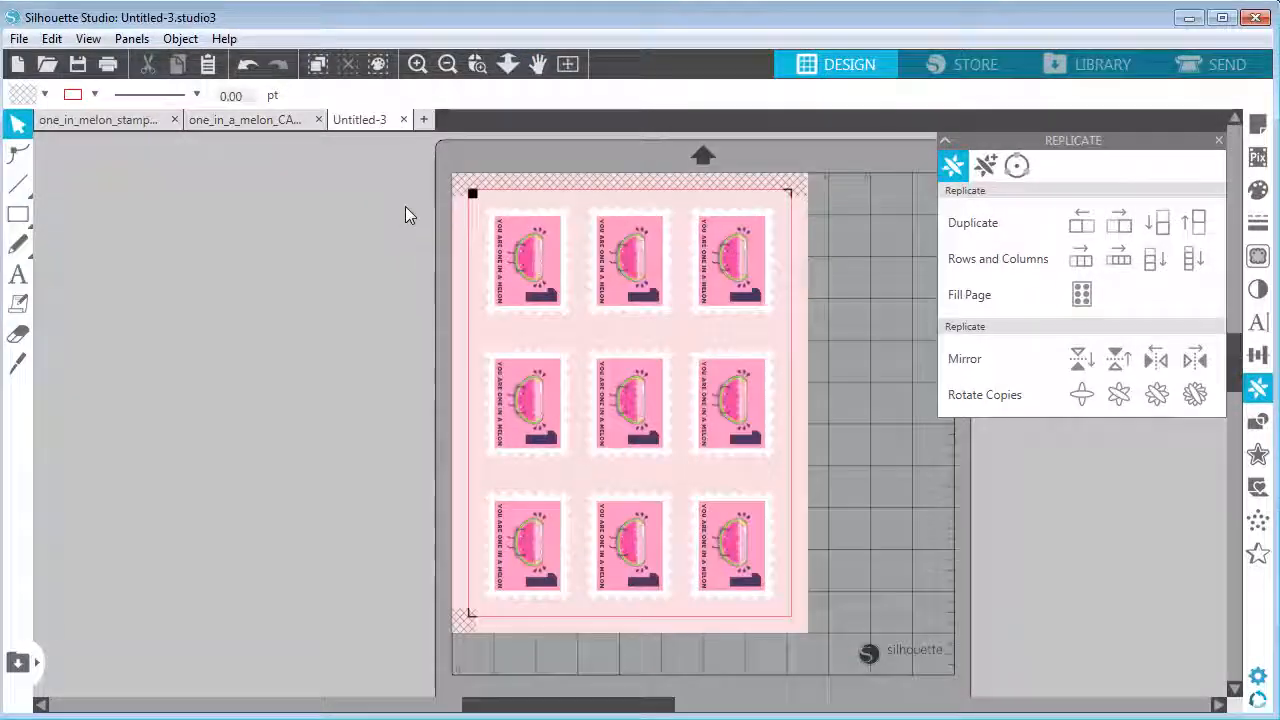
pyautogui.click(104, 122)
pyautogui.click(478, 64)
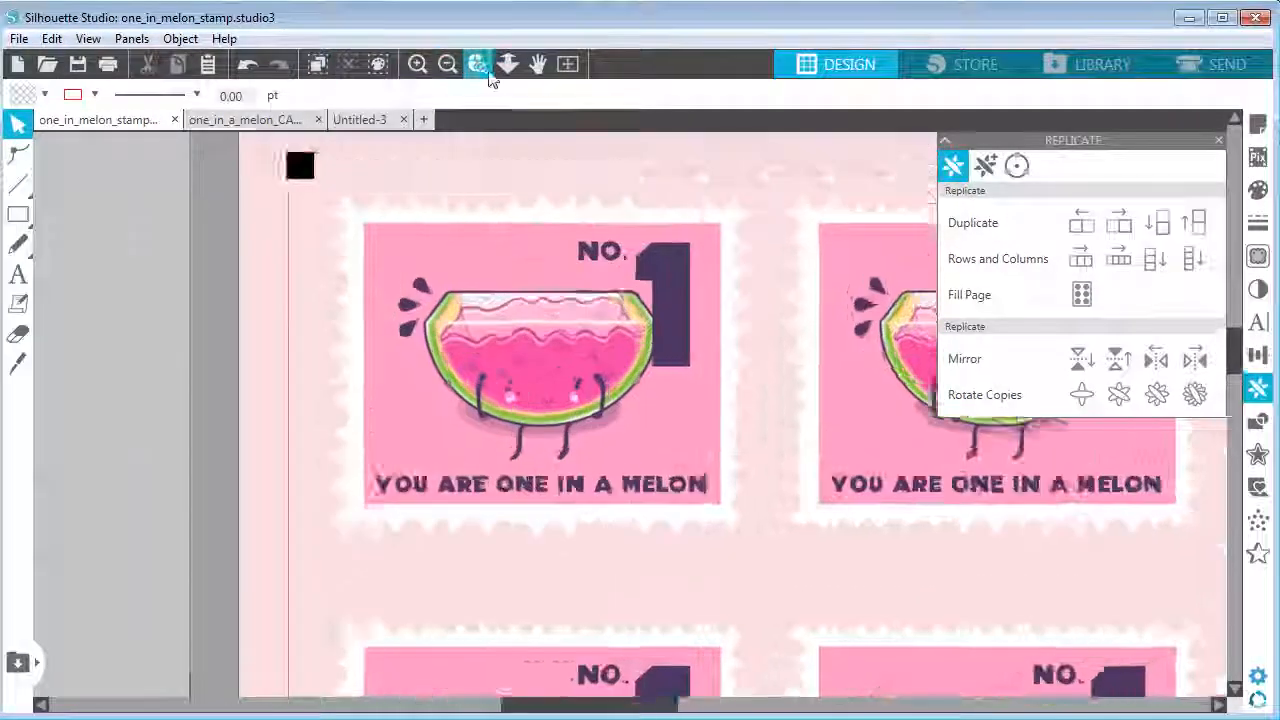
pyautogui.click(538, 64)
pyautogui.moveTo(771, 356); pyautogui.dragTo(808, 423)
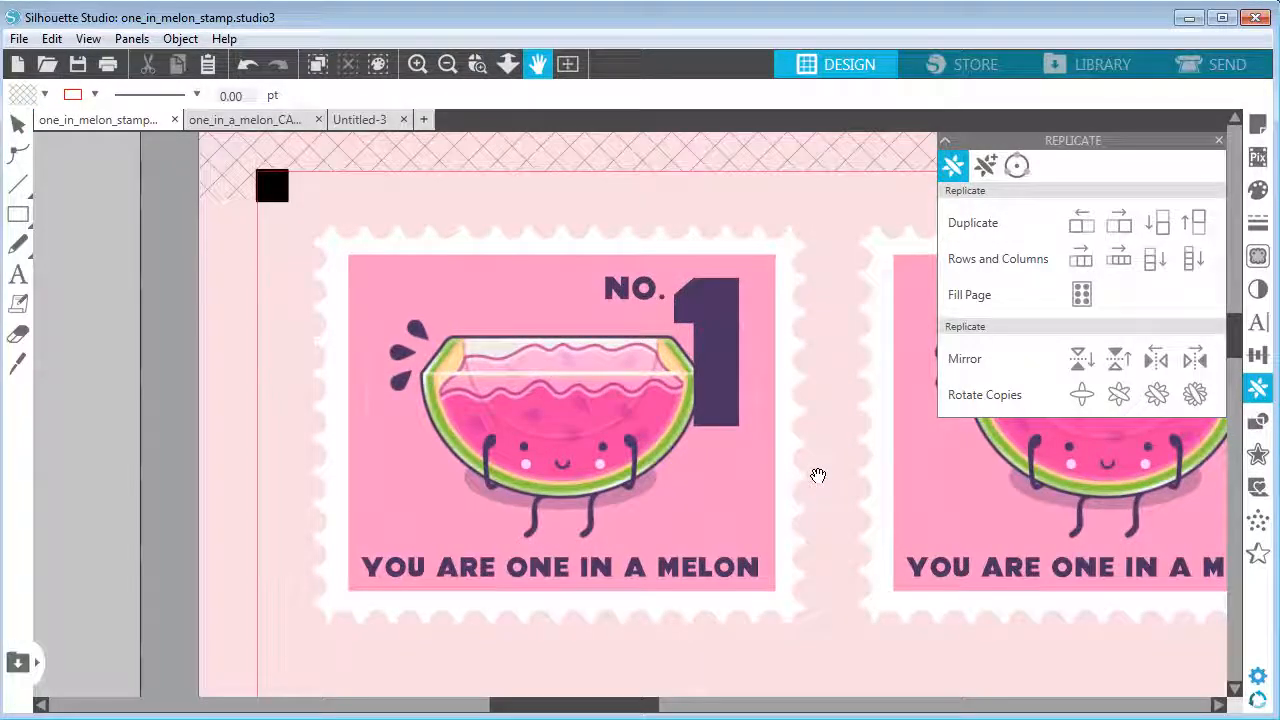